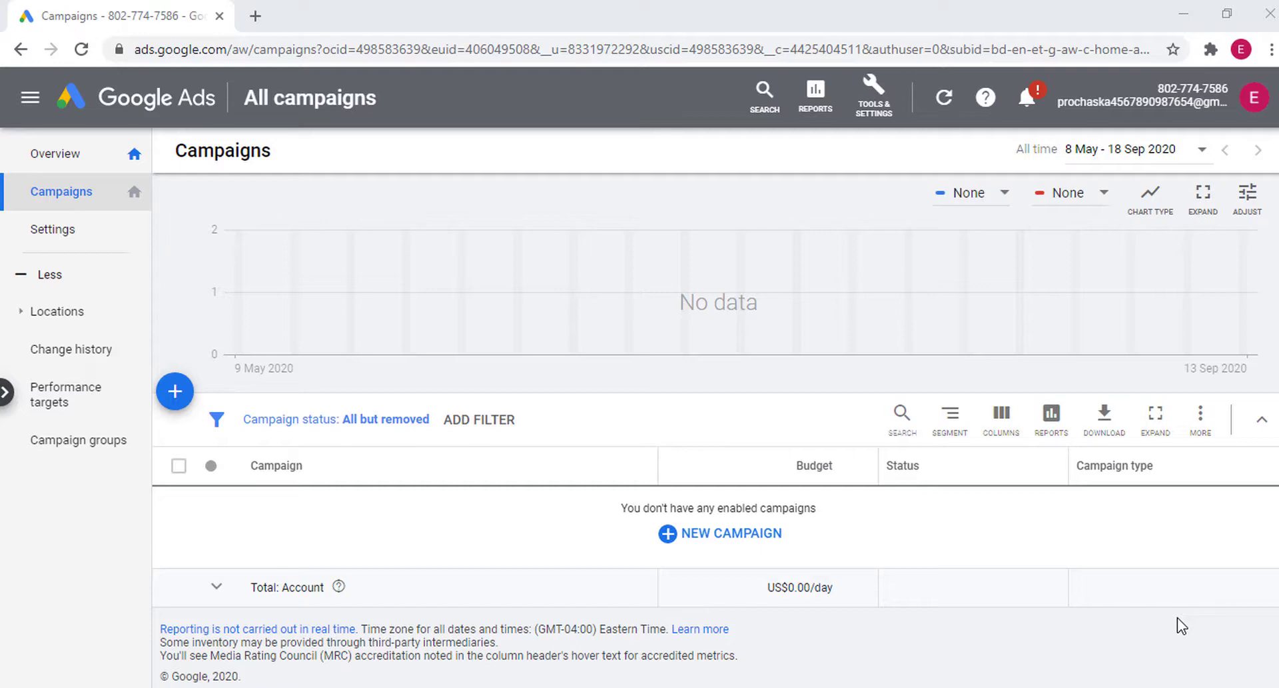
click(873, 93)
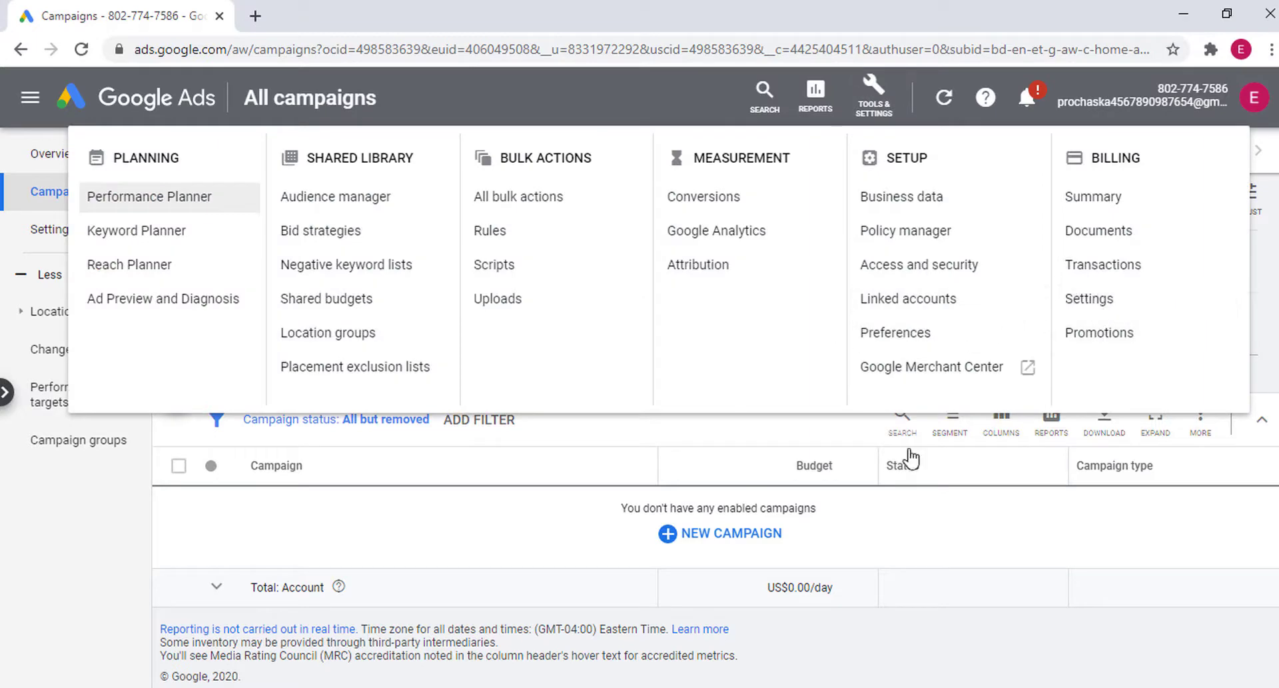
click(258, 531)
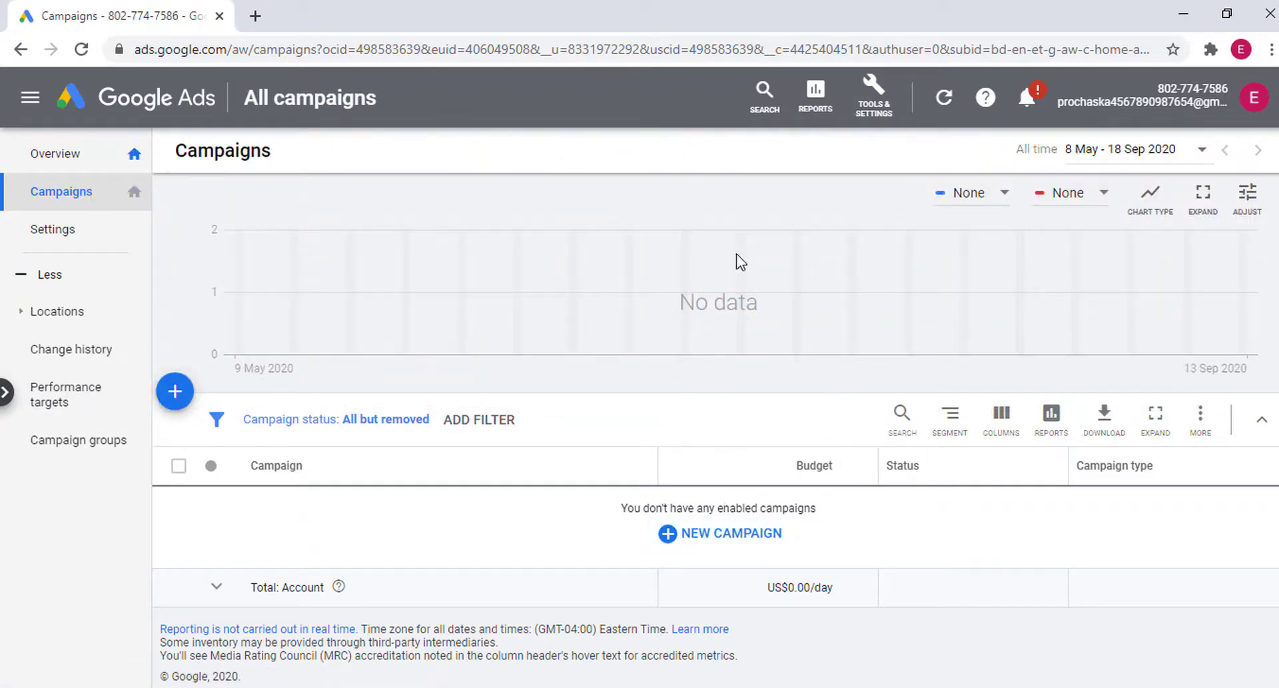
click(874, 94)
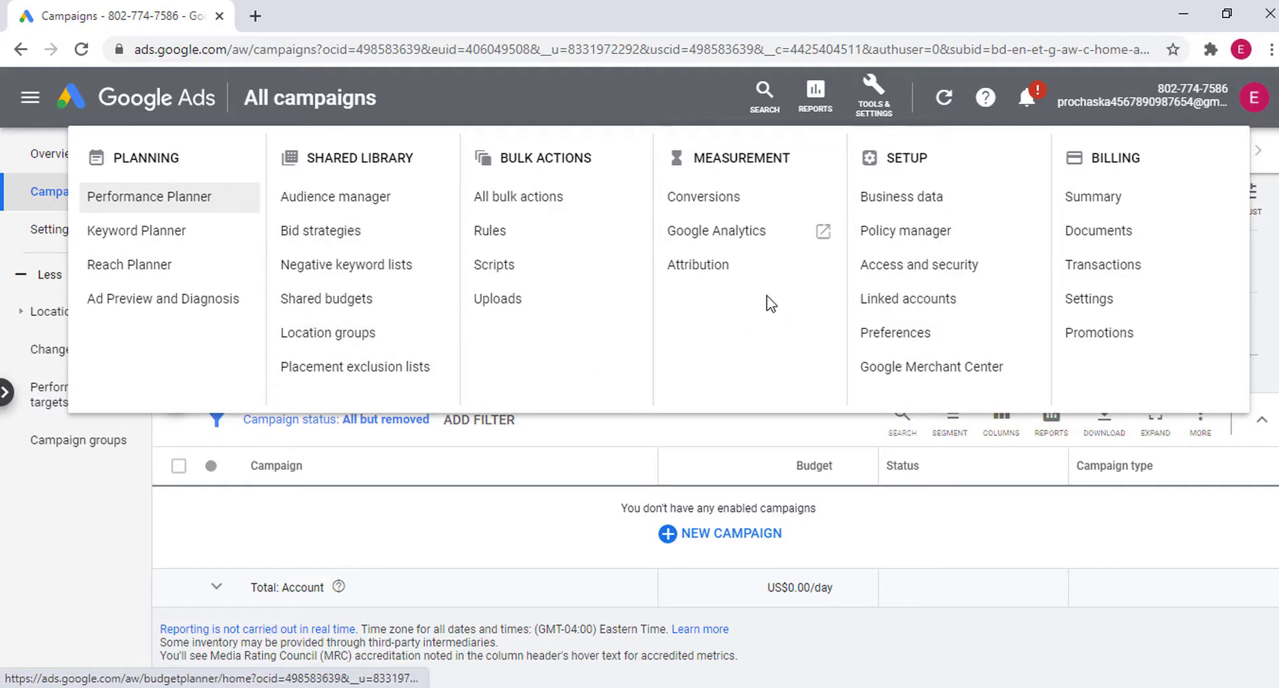
click(986, 554)
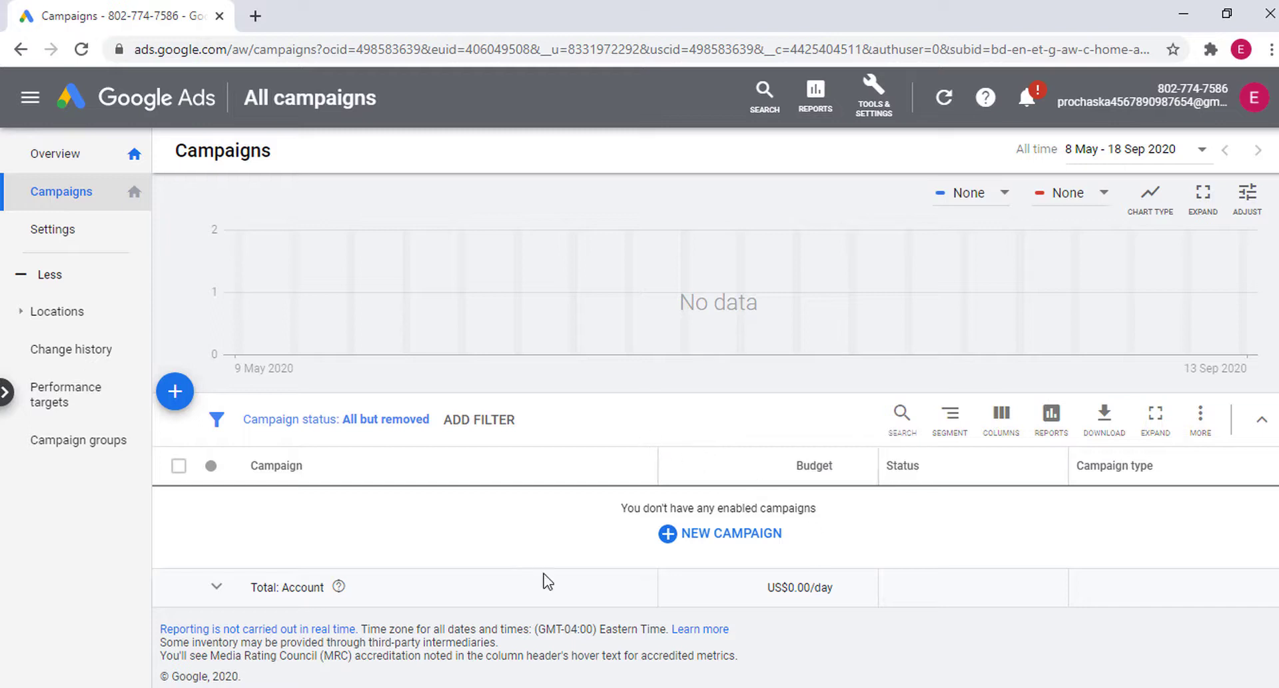
Start a new campaign and choose Sales as its goal.
click(700, 543)
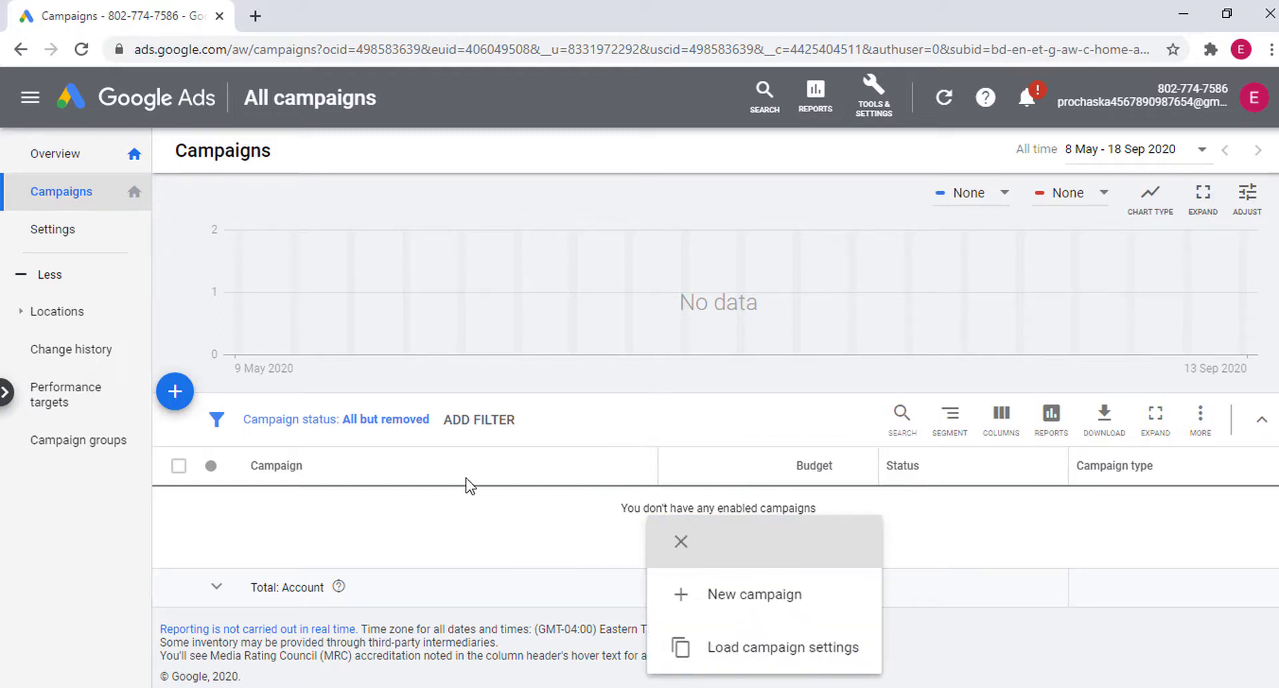
click(765, 596)
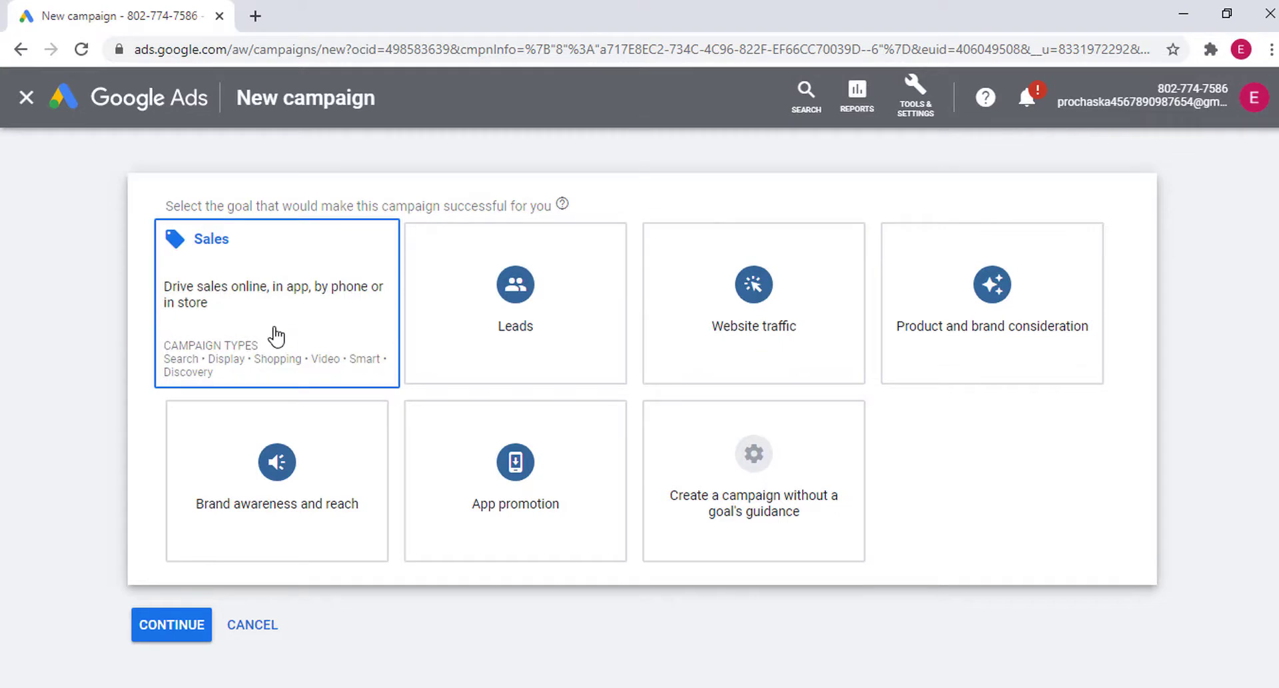
click(288, 326)
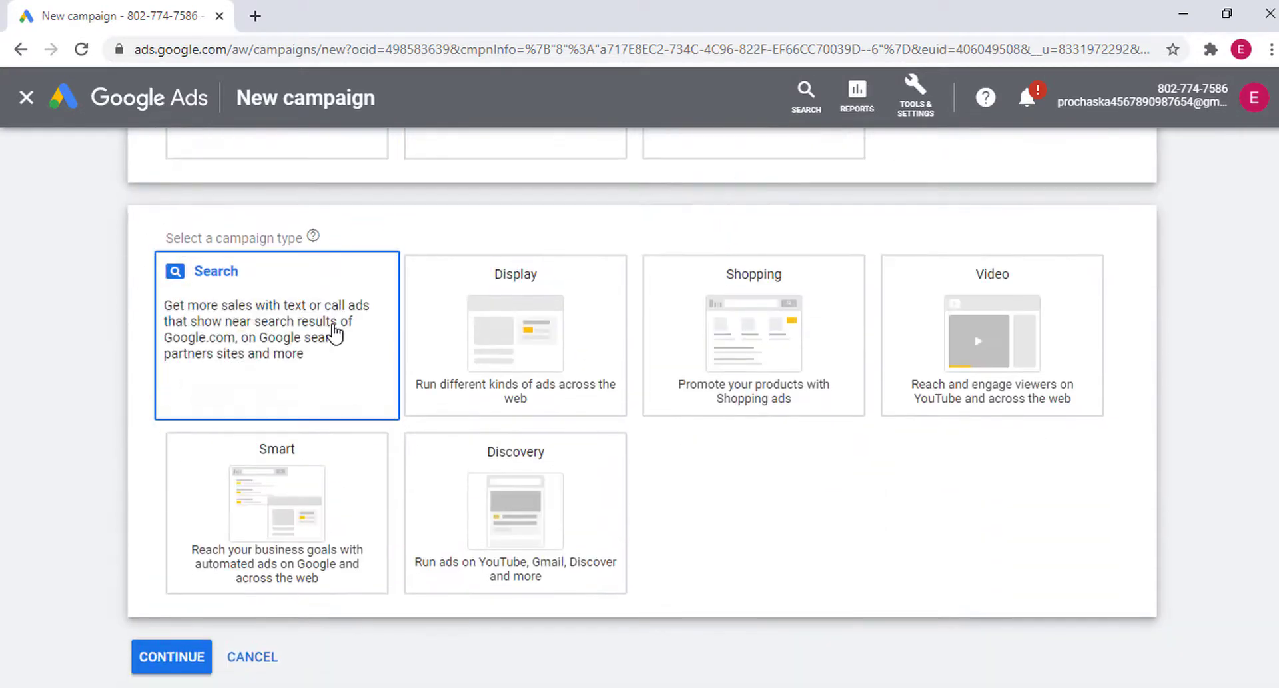
Compare the campaign types offered for the Leads and Sales goals.
scroll(533, 339, up, 3)
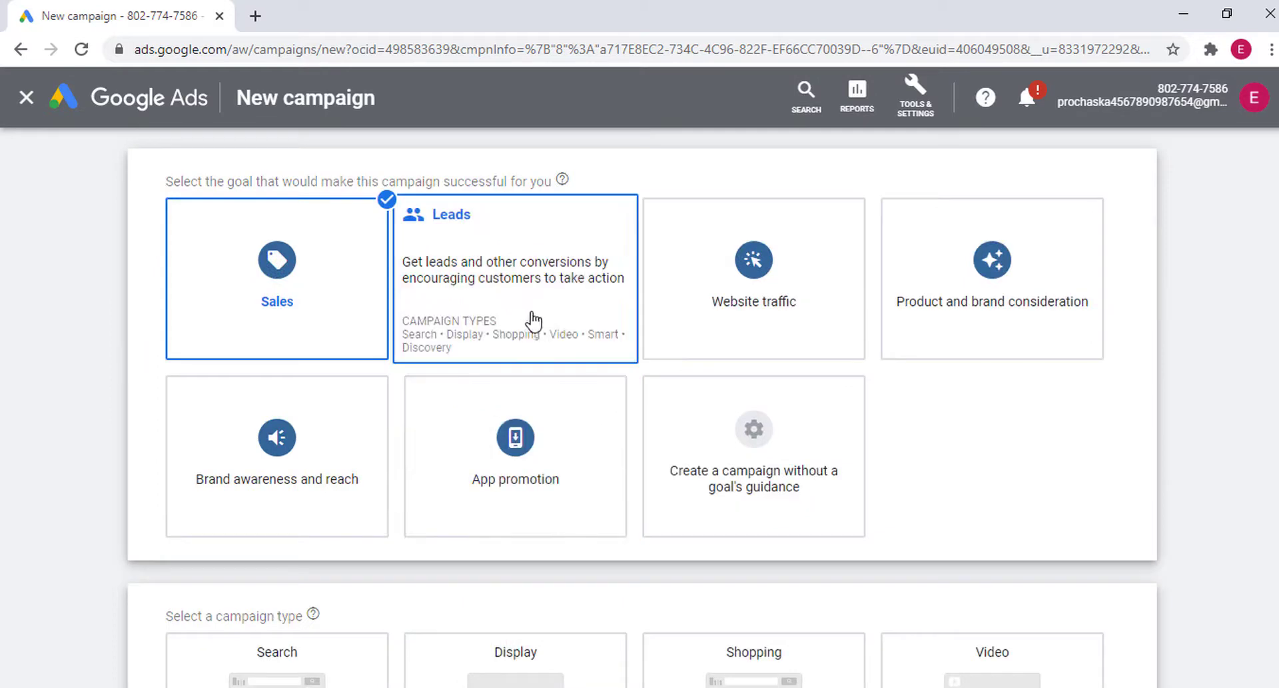
scroll(599, 374, down, 4)
scroll(422, 374, down, 1)
scroll(513, 380, up, 5)
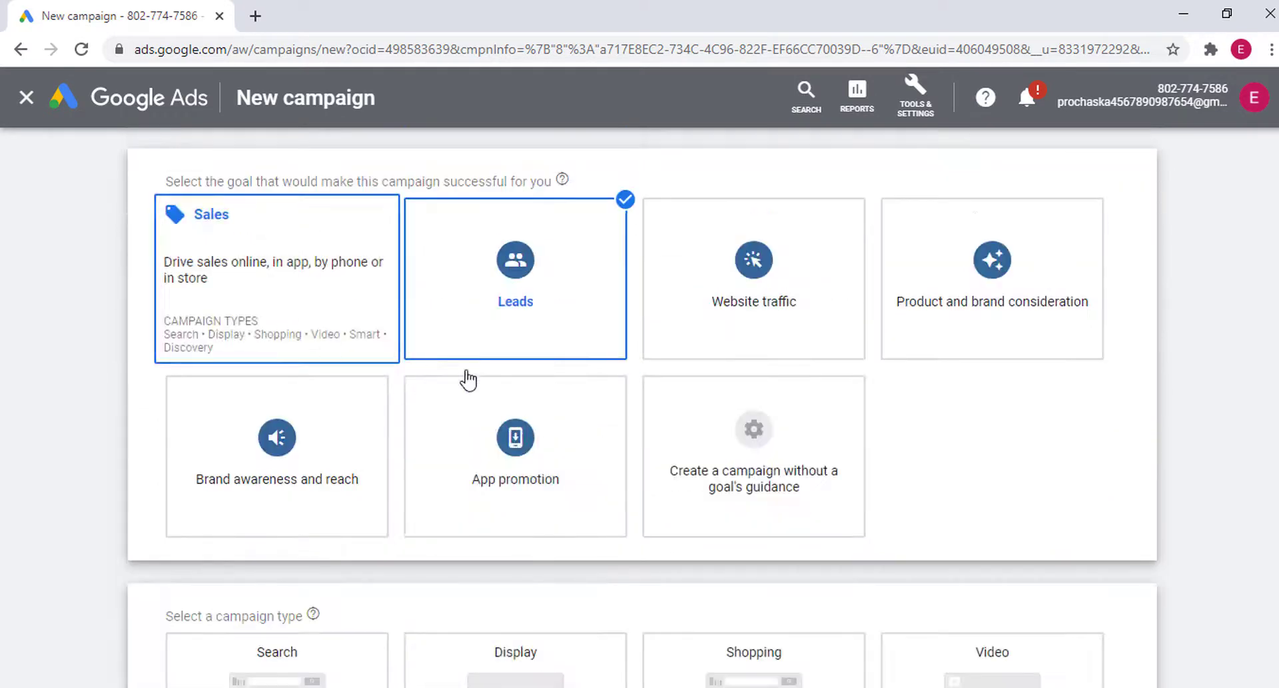
scroll(266, 313, down, 5)
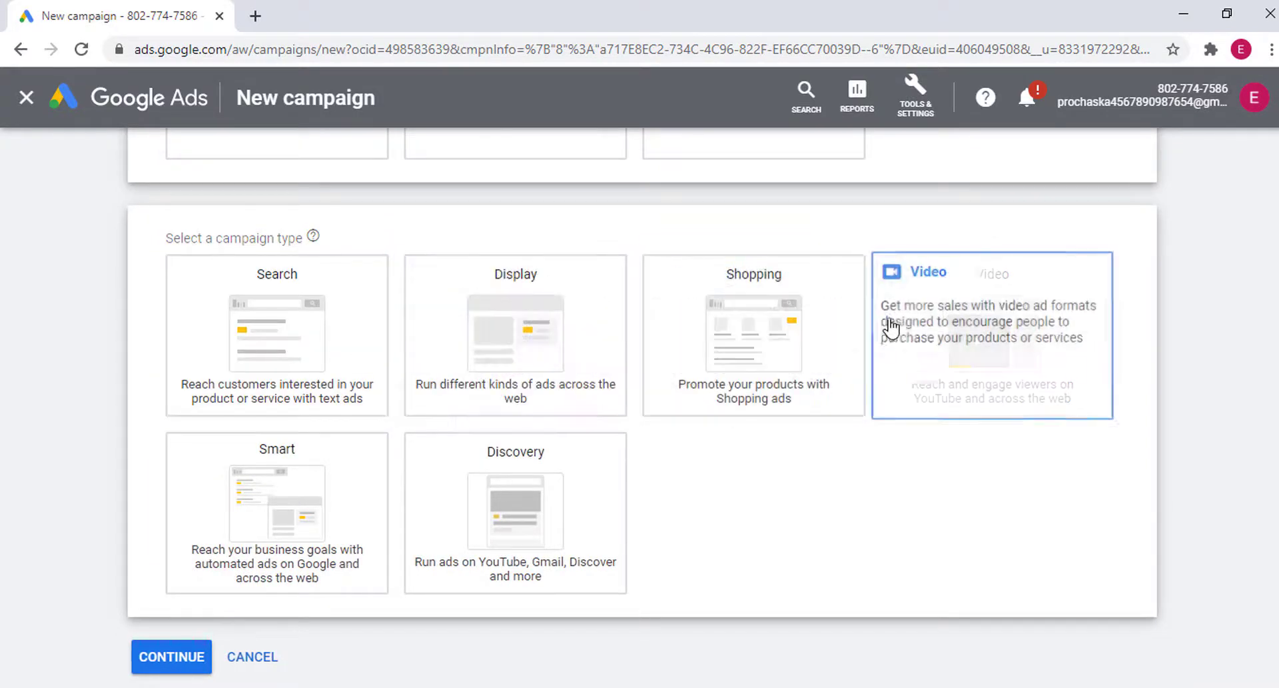
scroll(434, 417, up, 5)
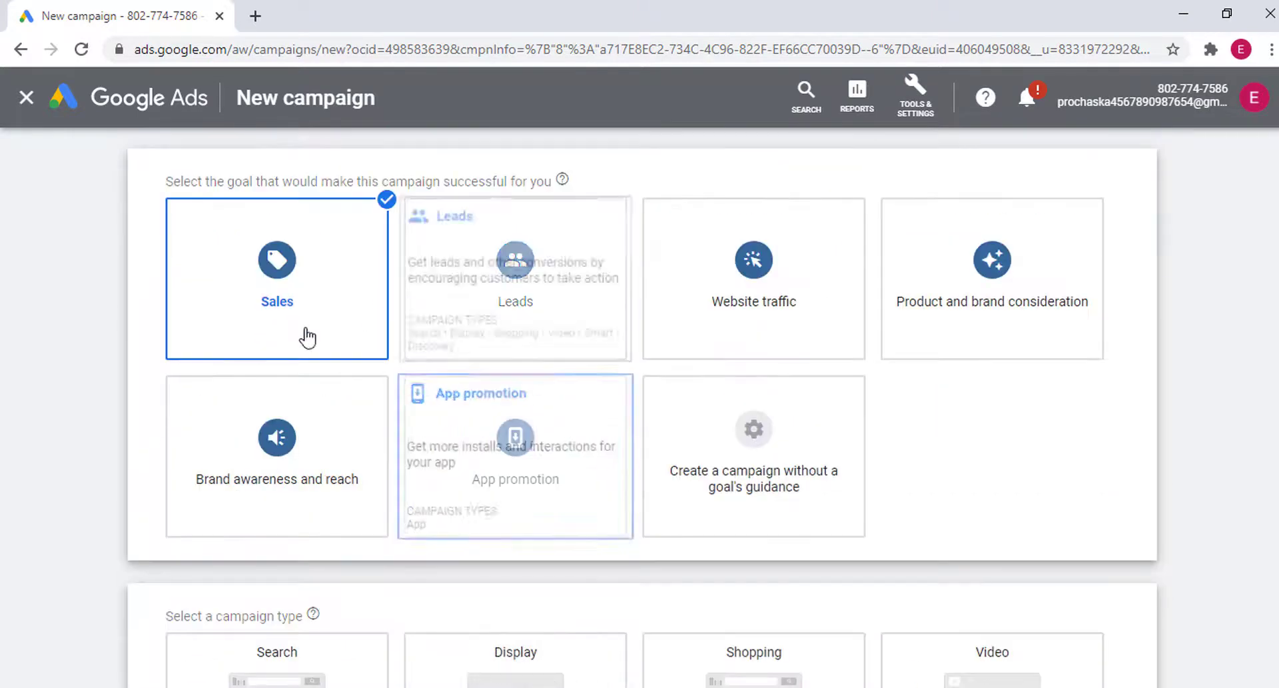
Choose Search as the campaign type, review the ways to reach the goal, and keep Sales as the campaign goal.
scroll(469, 367, down, 5)
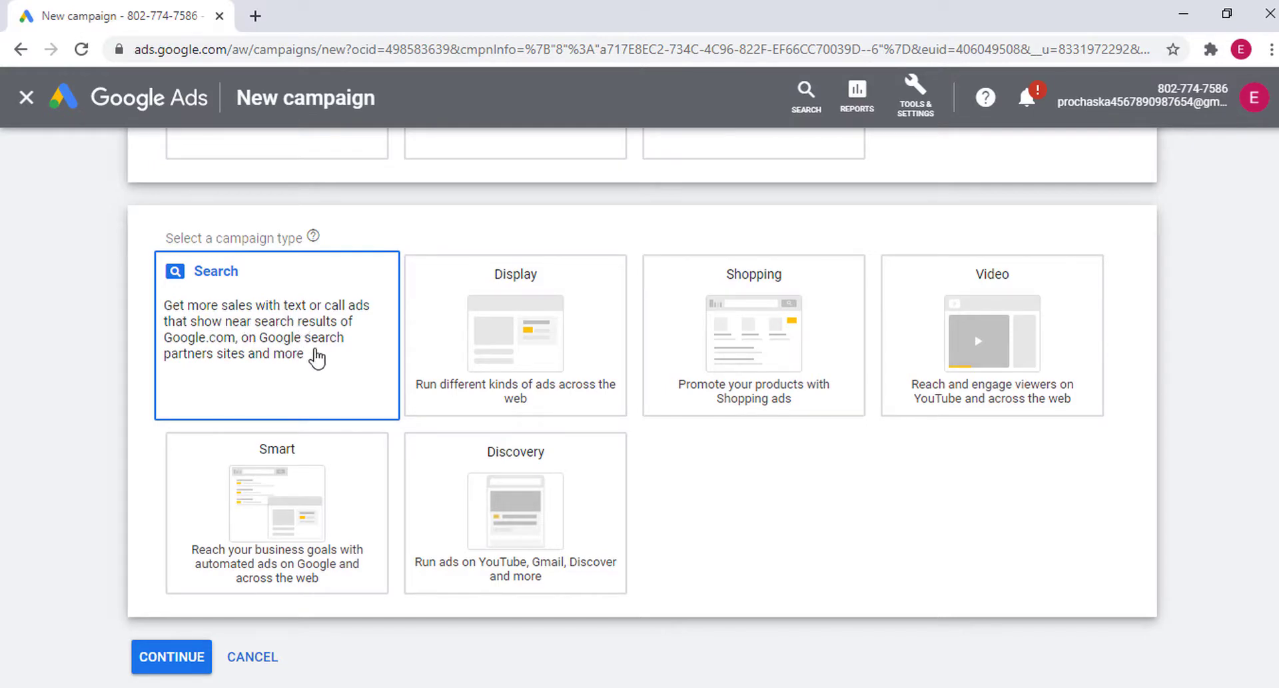
click(284, 572)
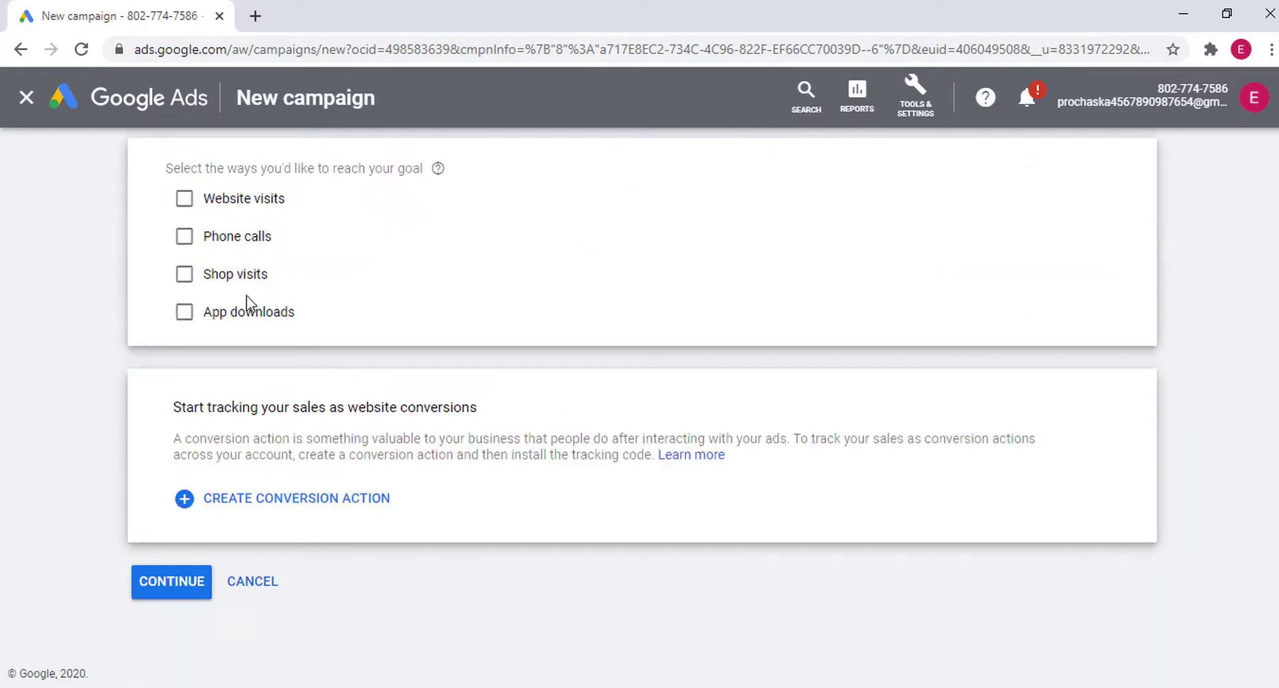
scroll(251, 300, up, 2)
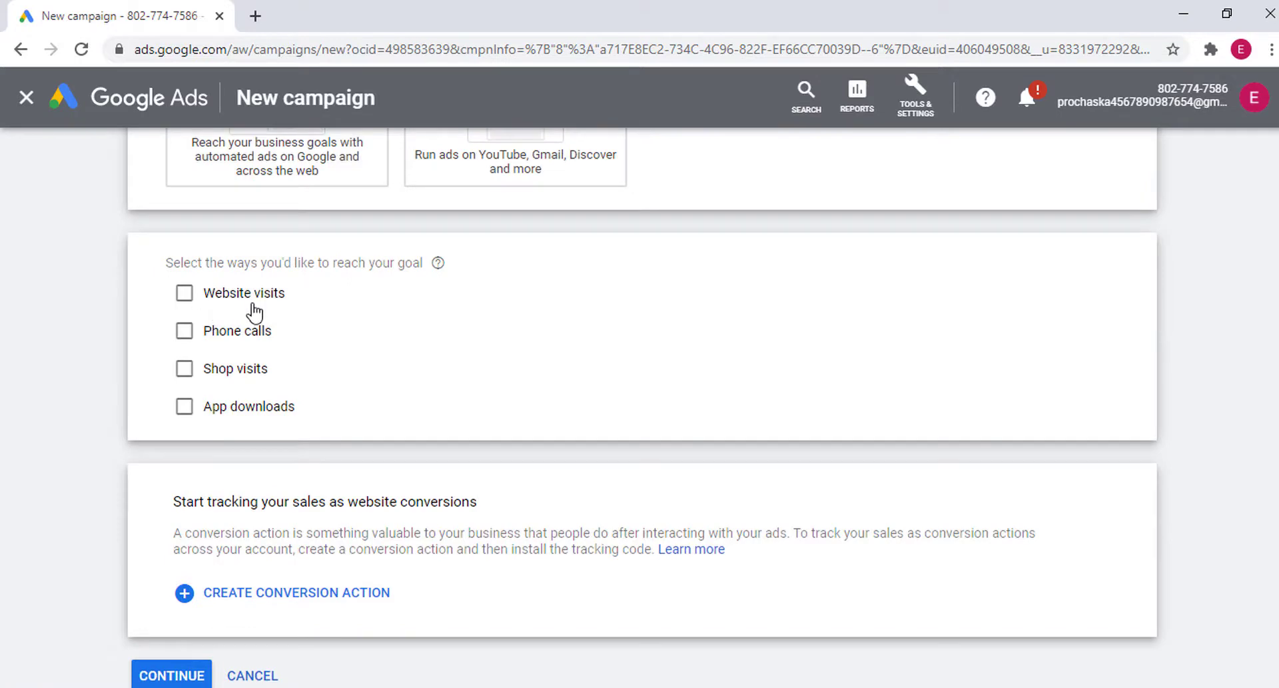
scroll(253, 310, up, 10)
click(280, 286)
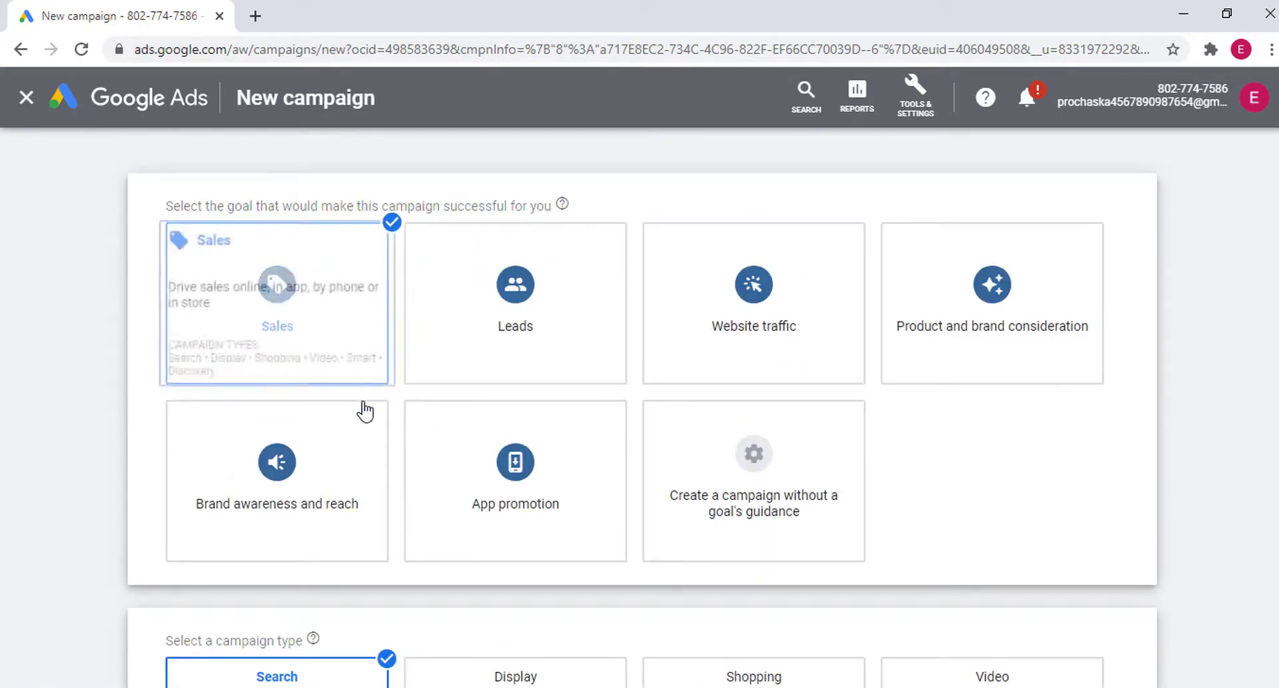
Open amazon.com in a new browser tab.
click(256, 16)
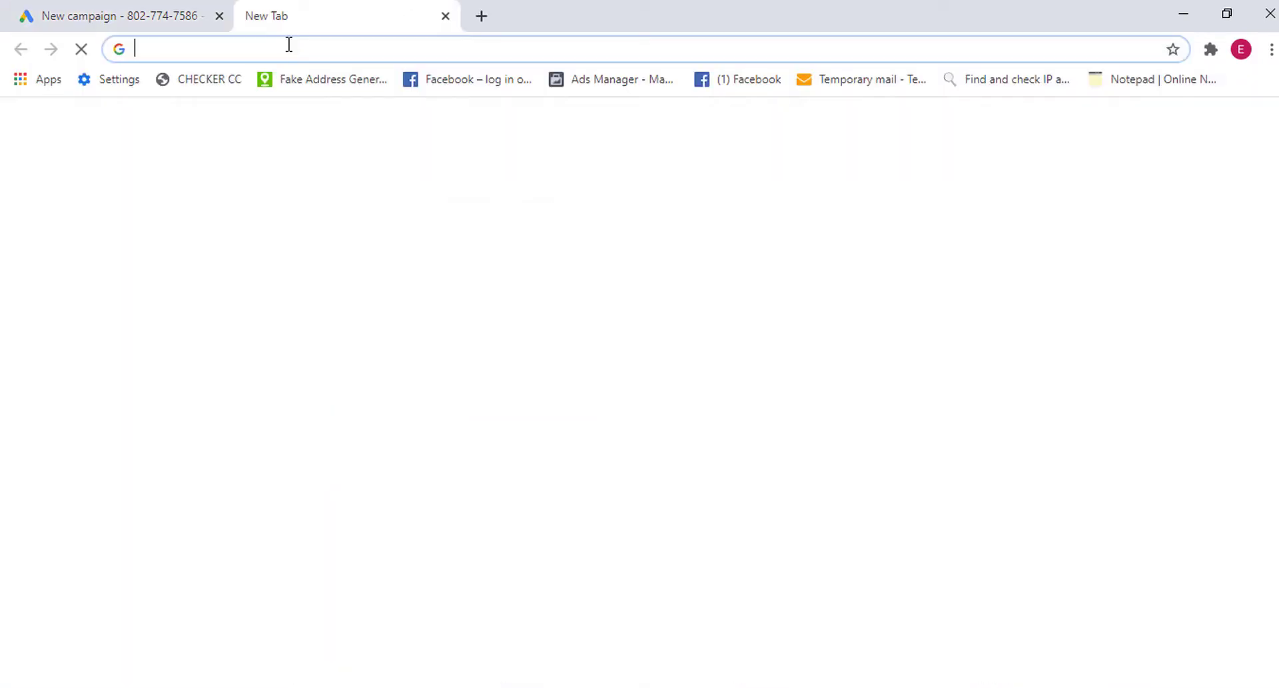
click(291, 48)
text(amazon.com)
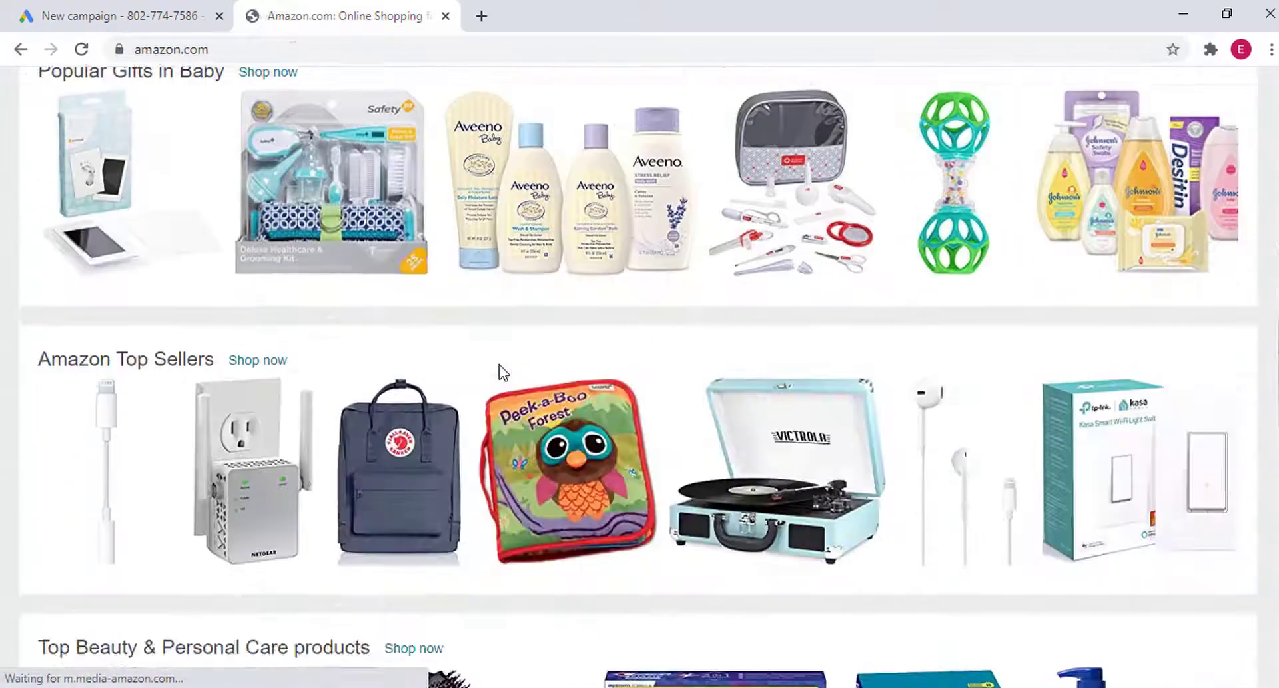
Browse the Amazon home page and open the red DualShock controller from Trending in Video Games.
scroll(349, 393, down, 15)
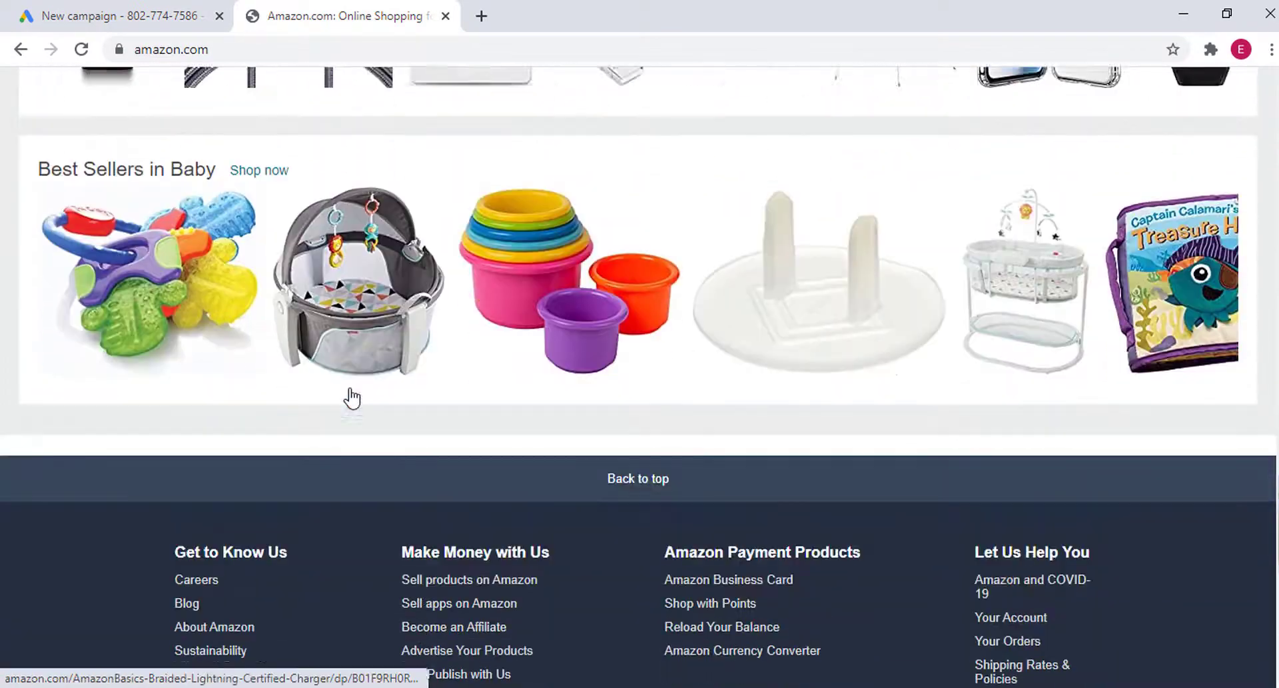
scroll(349, 393, up, 15)
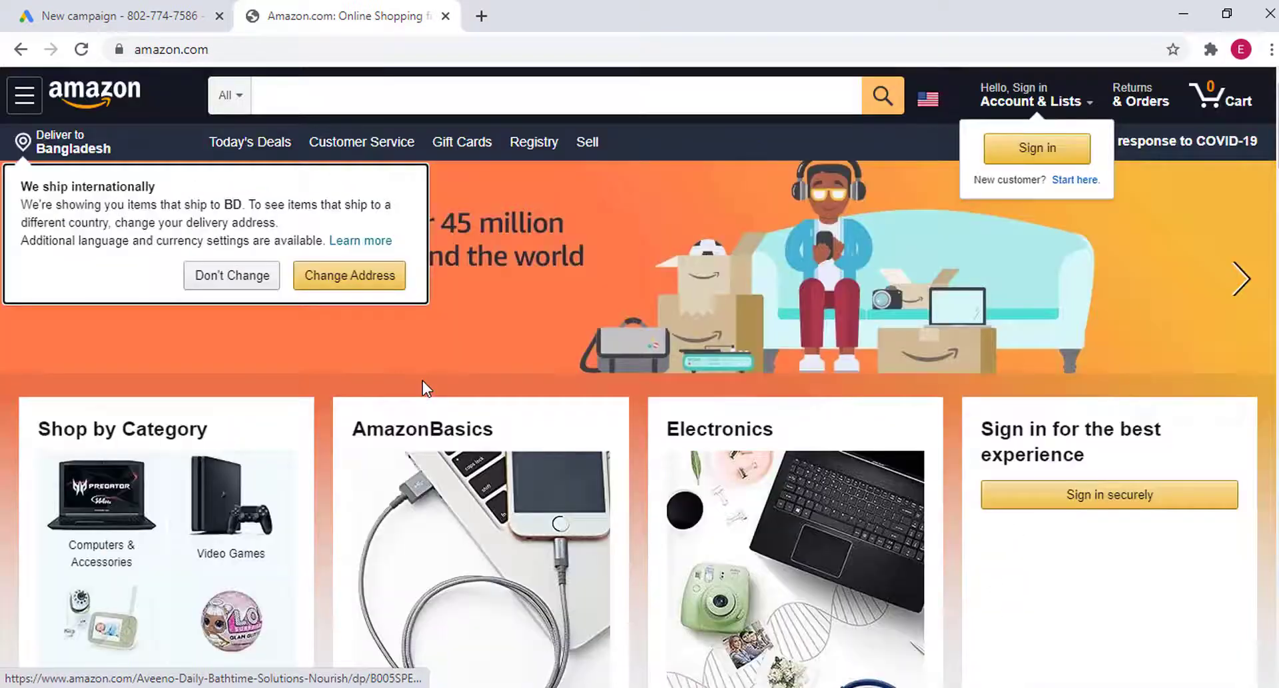
scroll(423, 381, down, 4)
scroll(422, 388, down, 14)
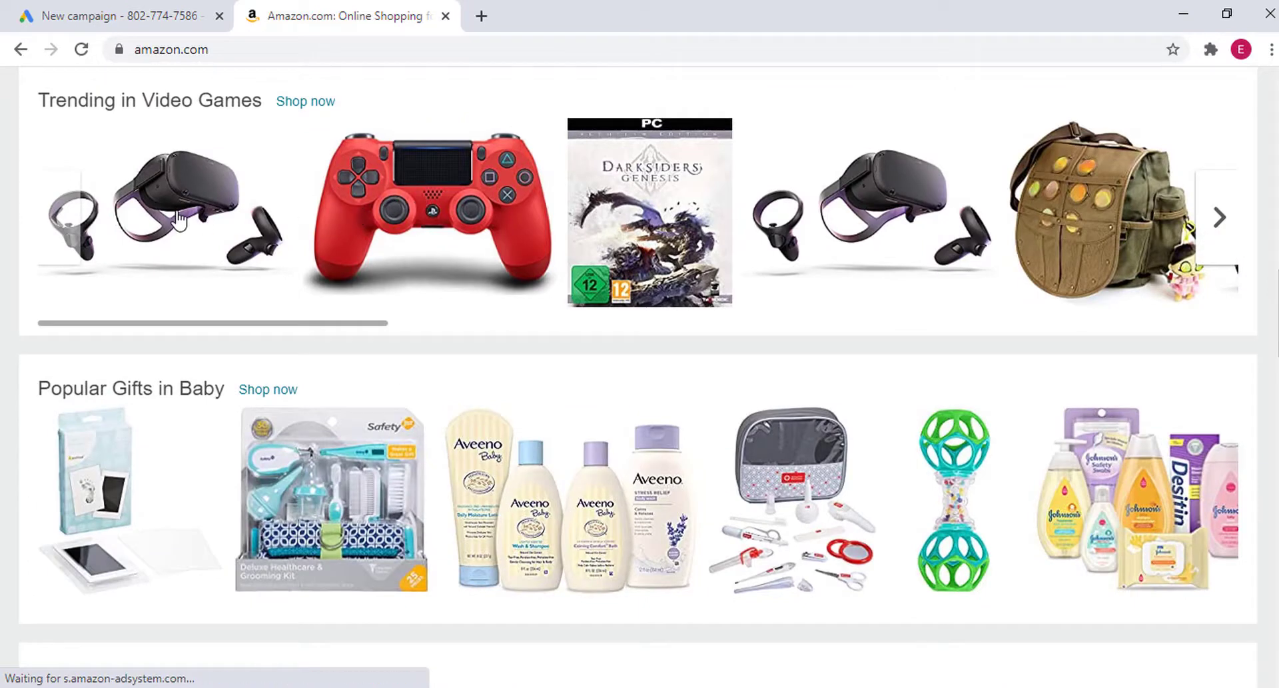
click(395, 215)
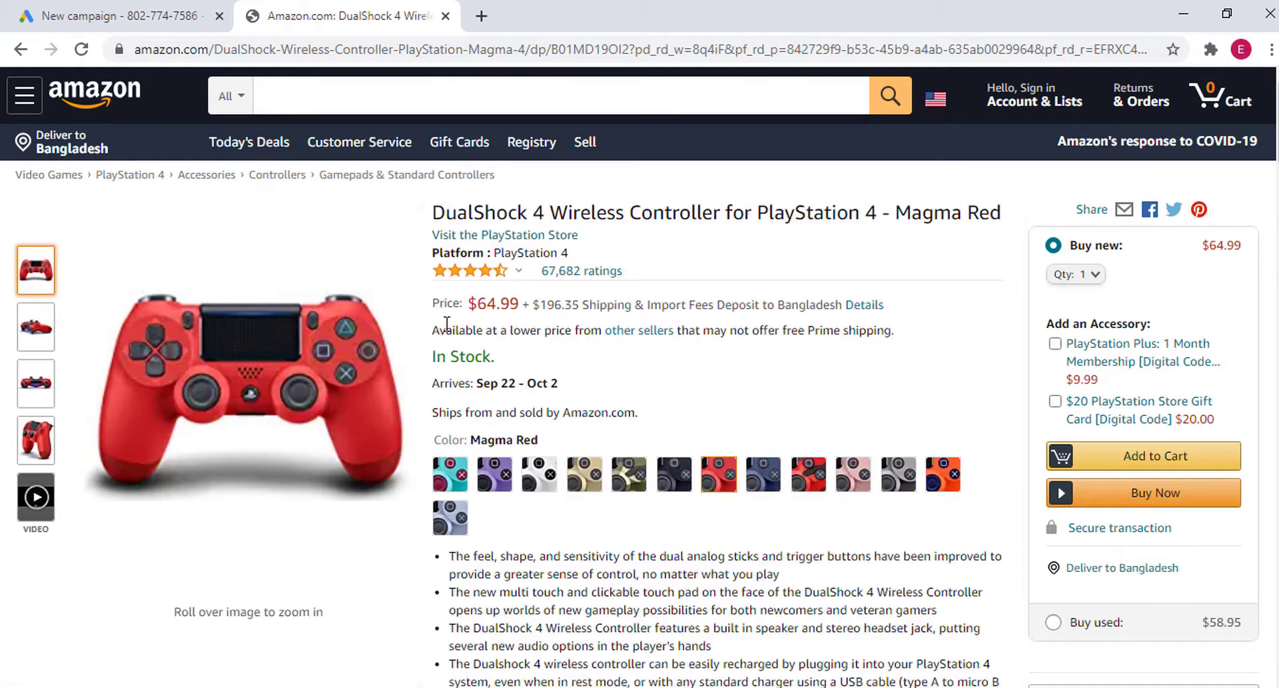
Highlight the controller's price and bookmark its product page.
drag(478, 310, 531, 297)
click(621, 276)
drag(438, 304, 533, 304)
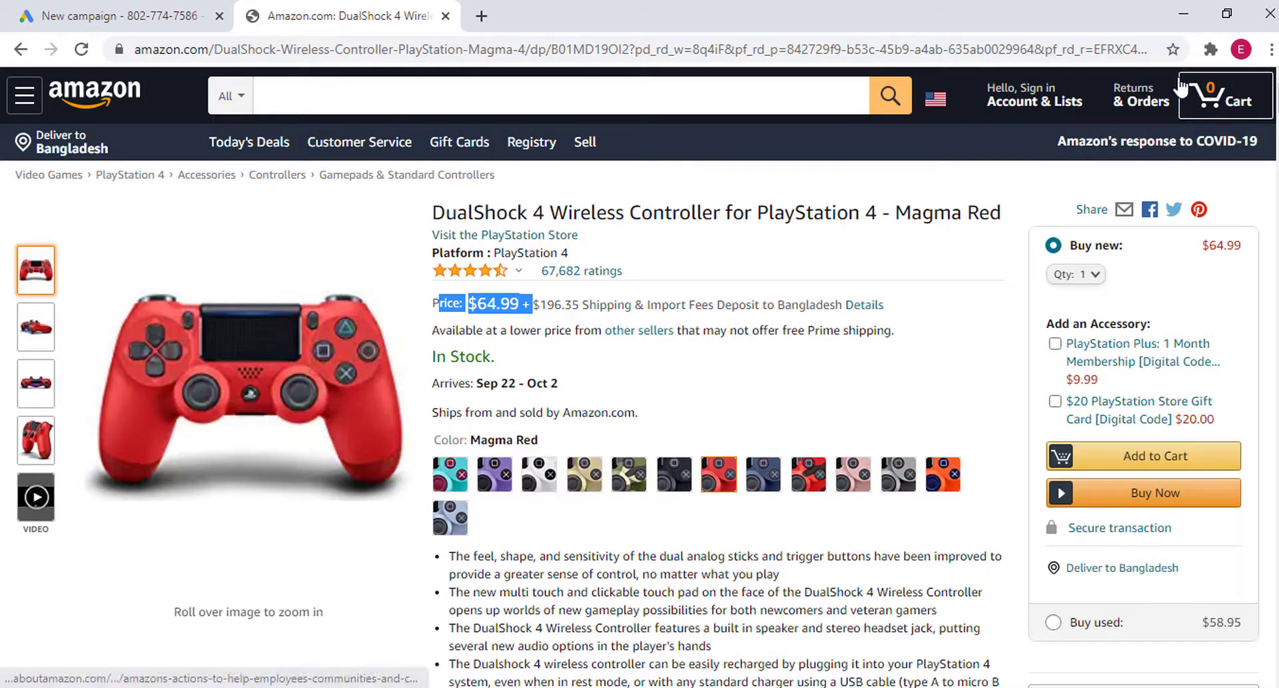
key(ctrl+d)
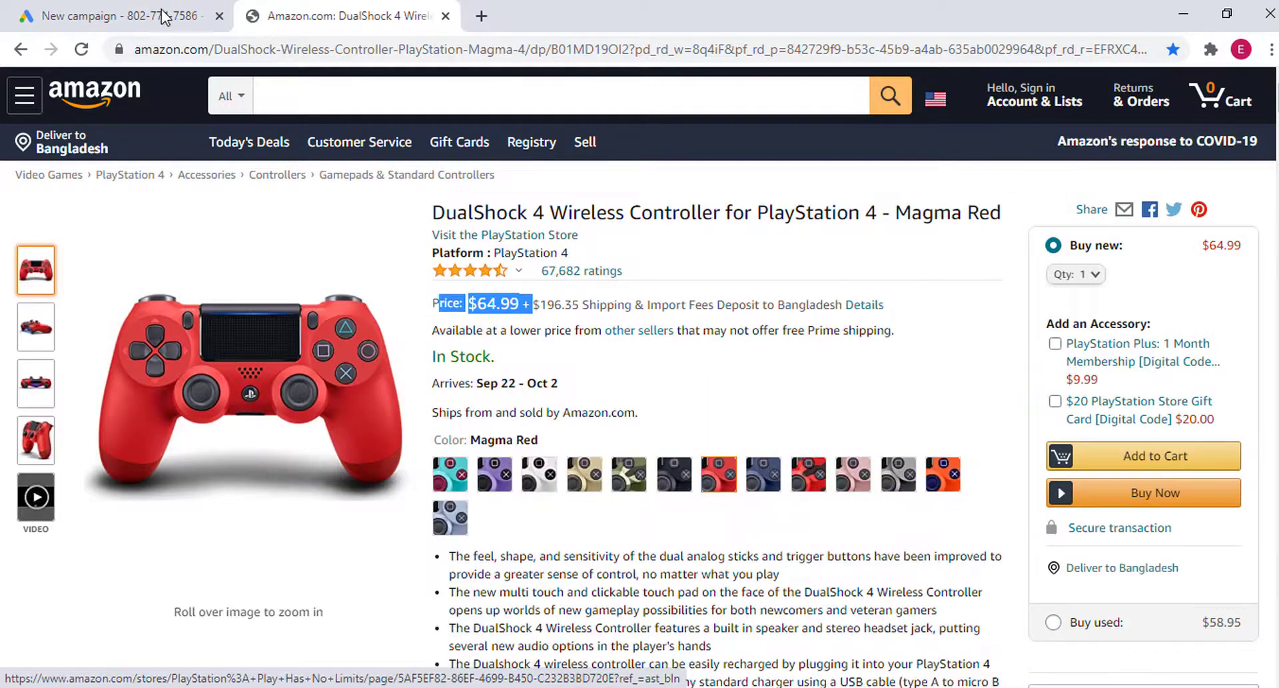
Switch back to the Google Ads new campaign page and review the selected Sales goal and Search campaign type.
key(ctrl+shift+Tab)
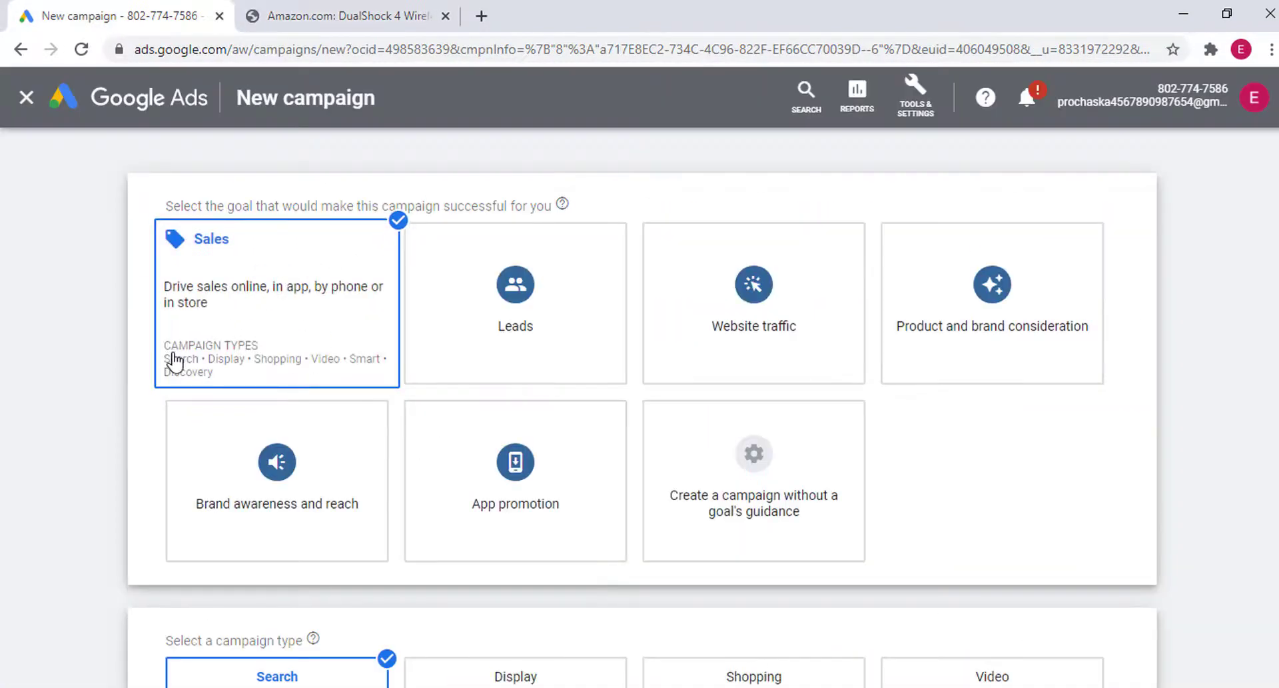
scroll(297, 432, down, 3)
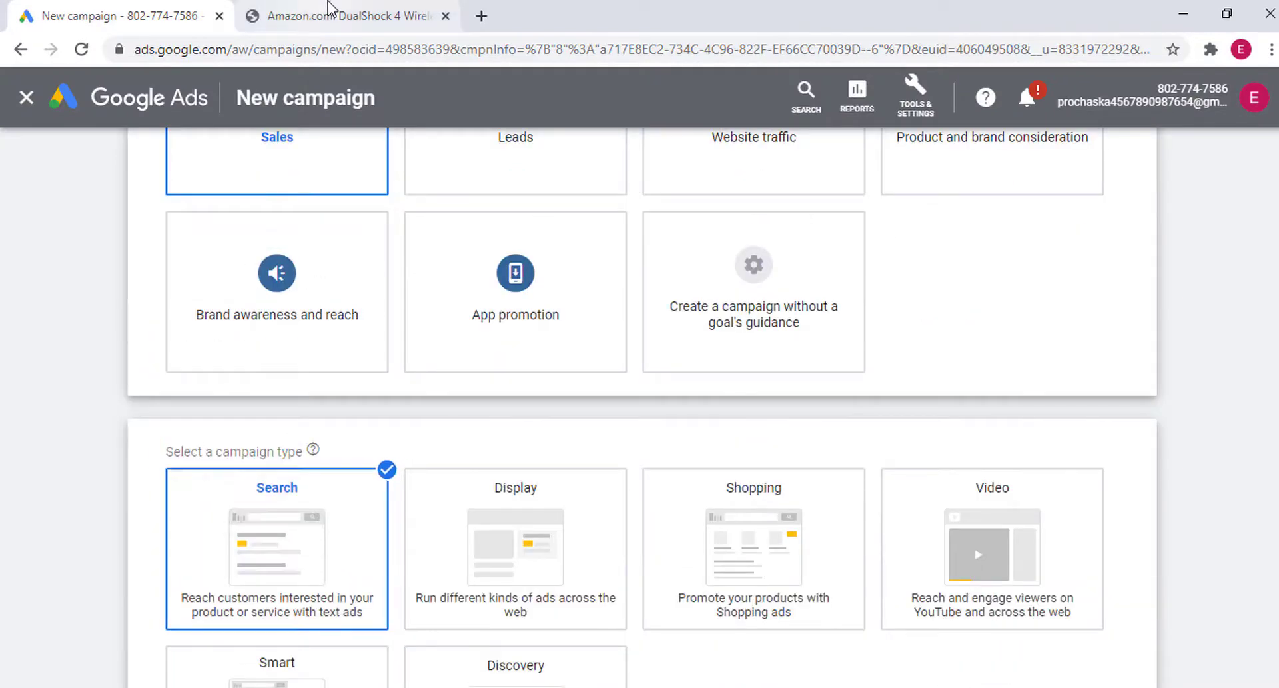
scroll(276, 495, down, 3)
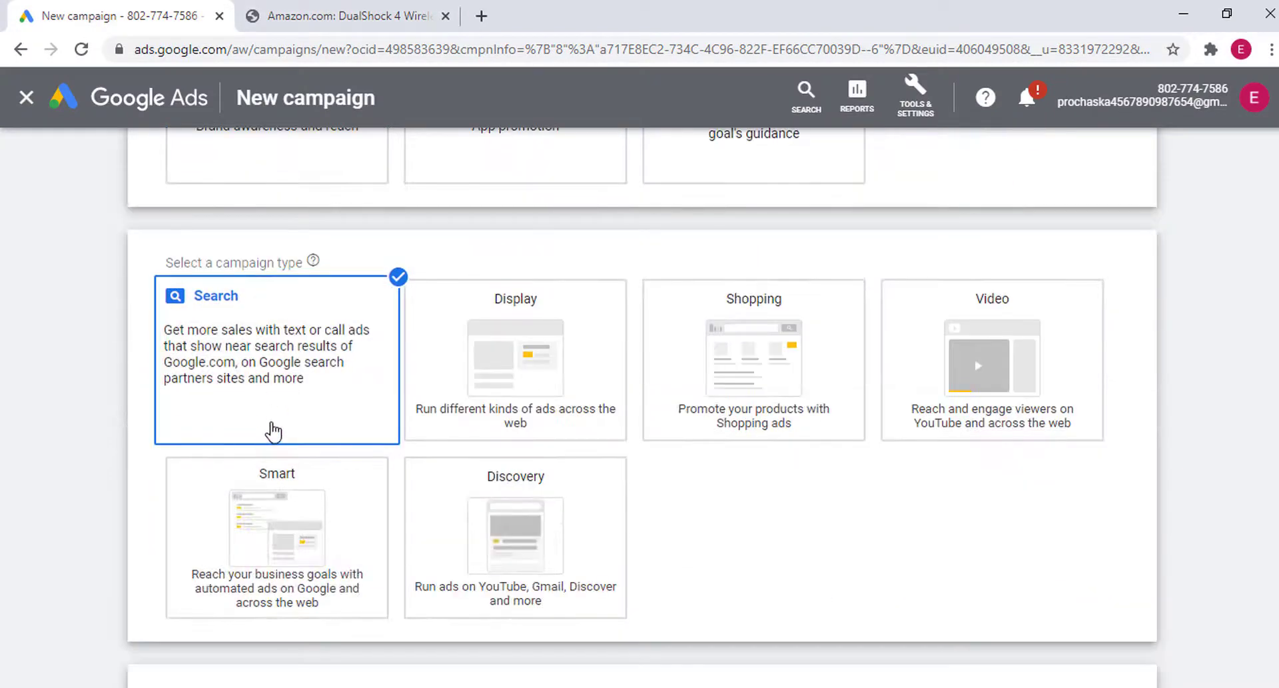
Return to the Amazon product page and copy "DualShock 4 Wireless Controlle" from the product title.
click(379, 14)
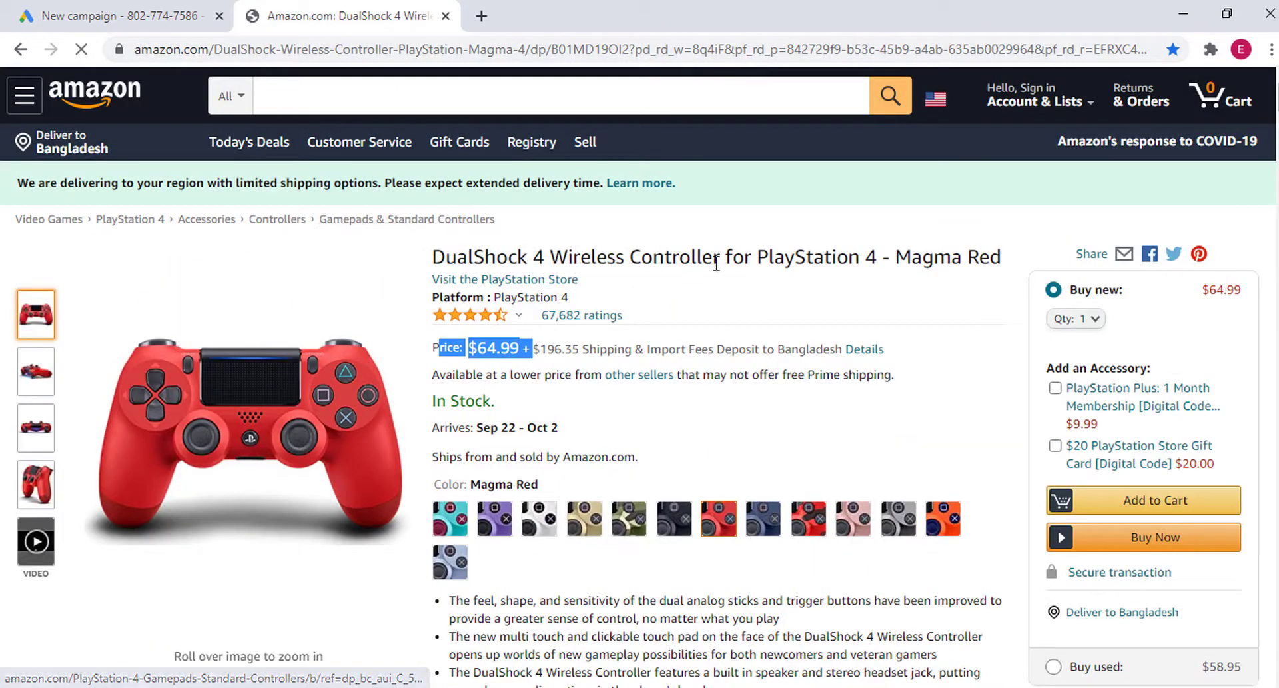
drag(714, 259, 425, 263)
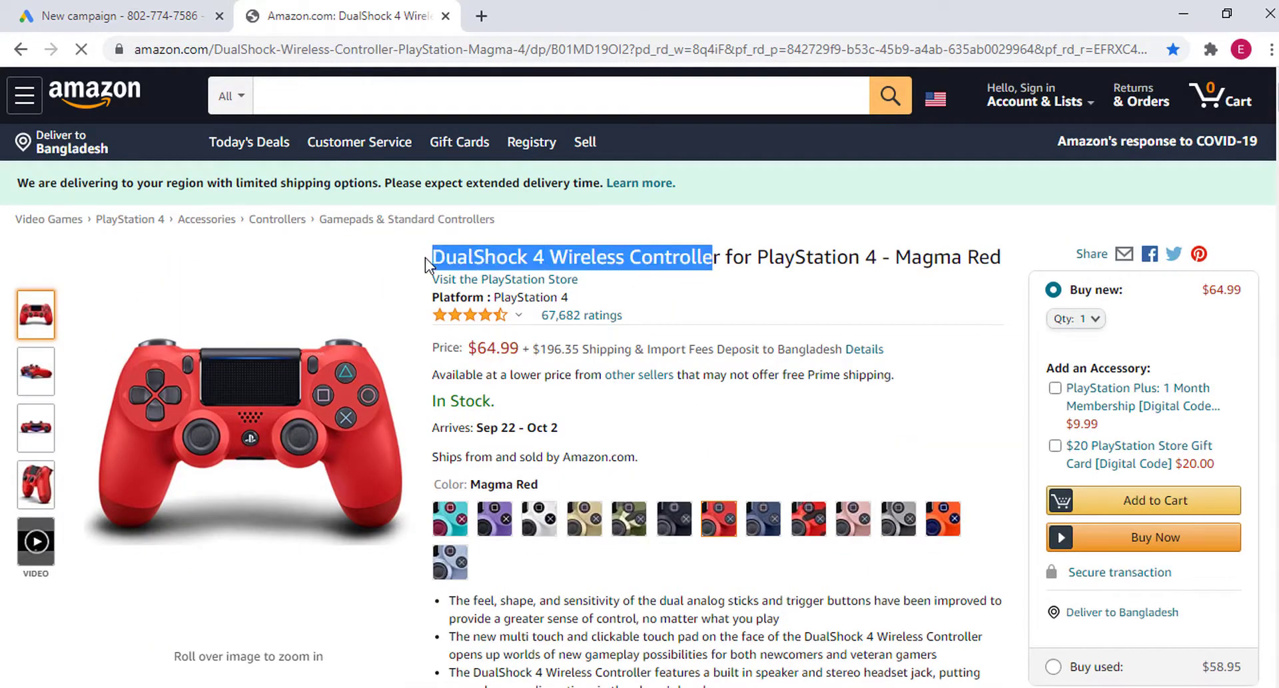
right_click(514, 256)
click(551, 278)
click(698, 265)
drag(709, 258, 432, 260)
right_click(591, 260)
click(595, 277)
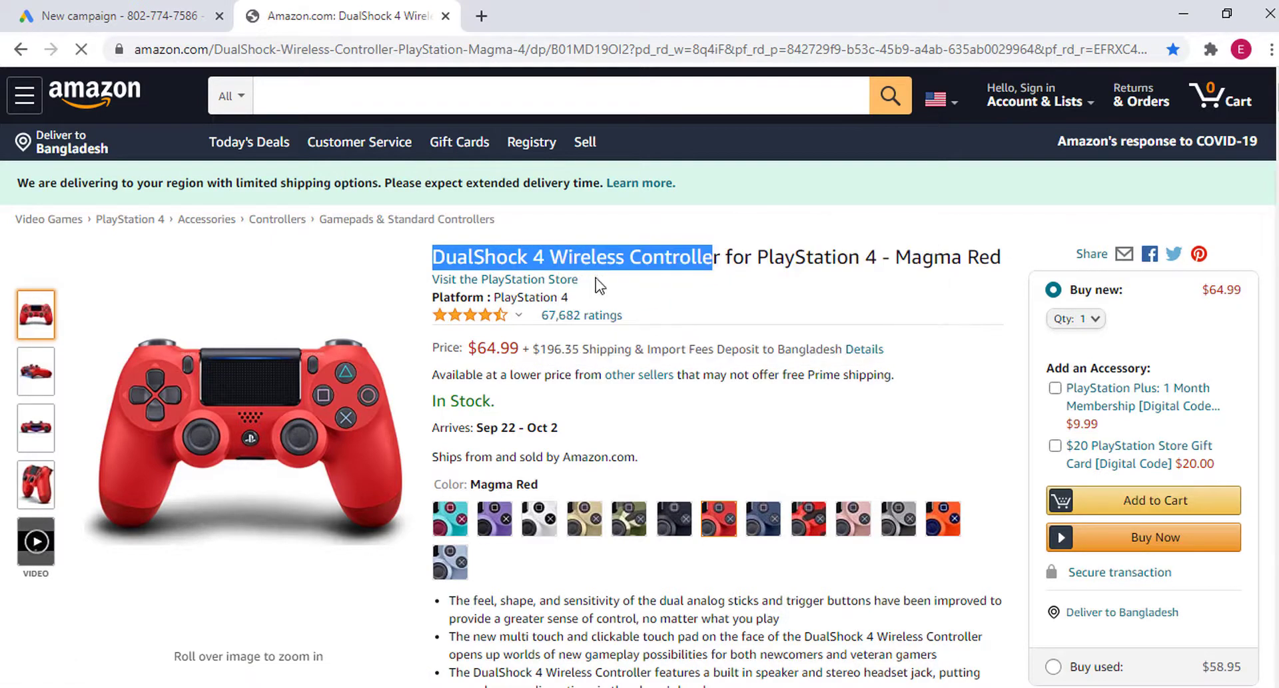
Review the campaign types in Google Ads again, and return to the Amazon product page.
click(133, 15)
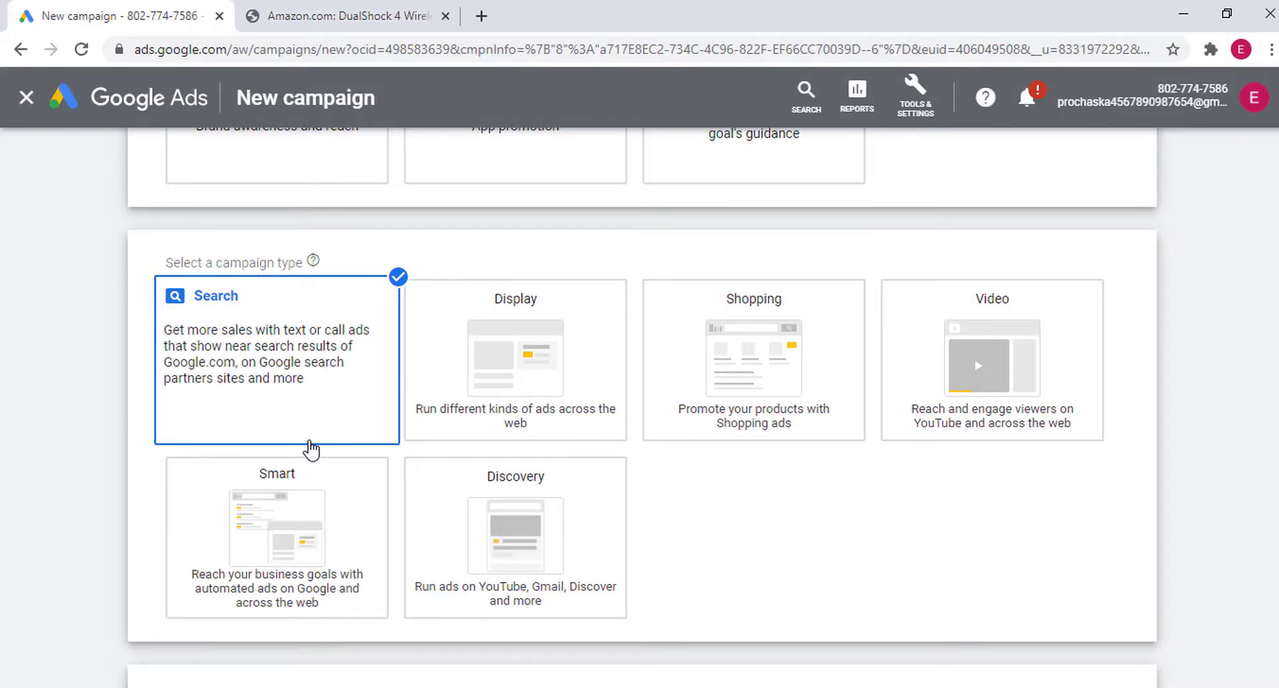
scroll(360, 465, down, 2)
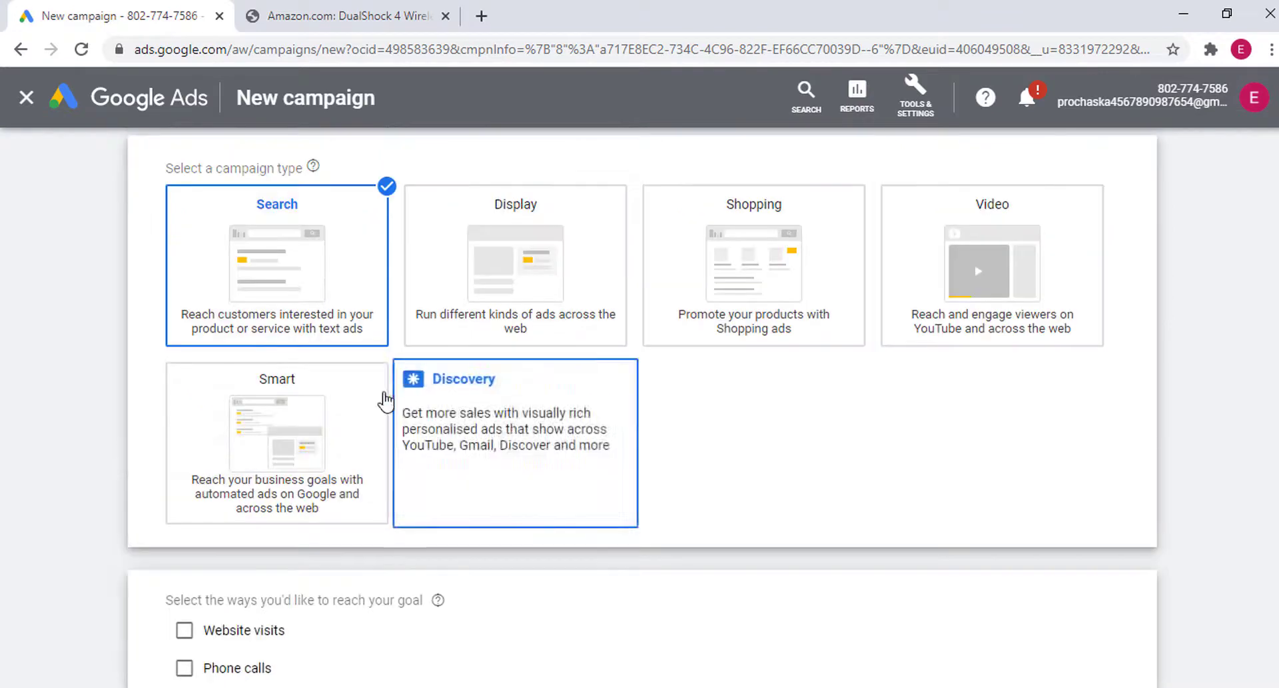
click(385, 19)
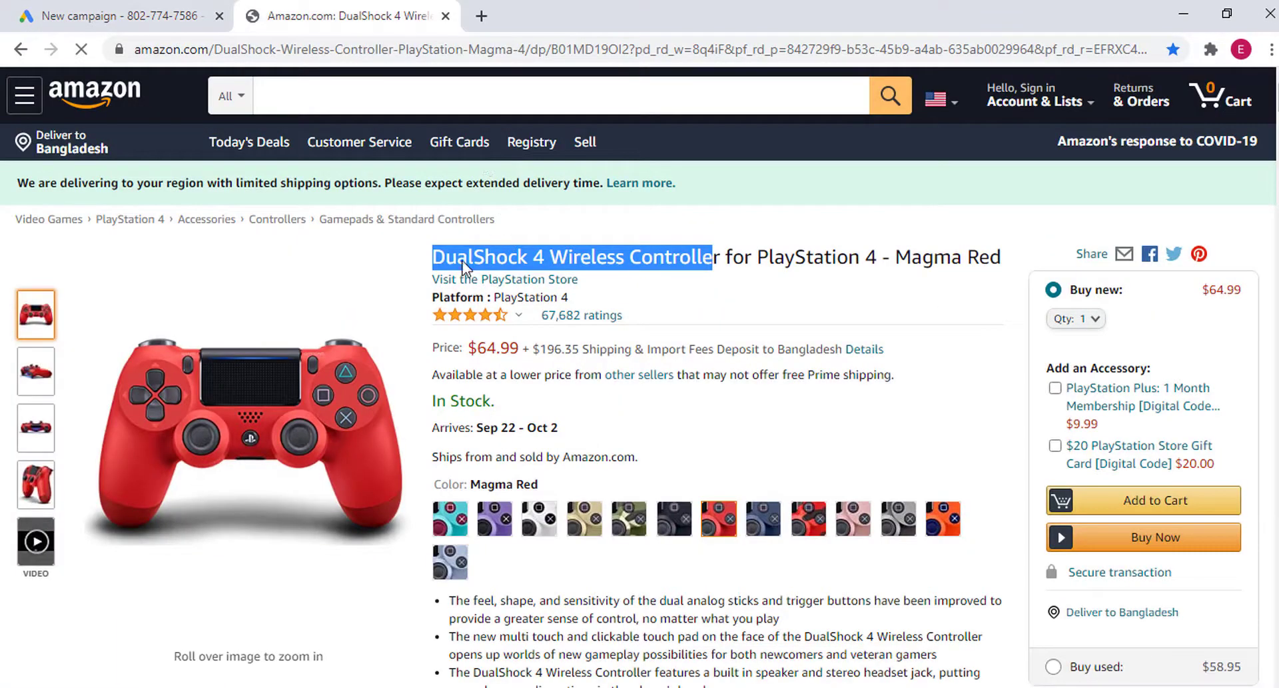
Search Google for the copied text "DualShock 4 Wireless Controlle" in a new tab and view the results.
click(479, 15)
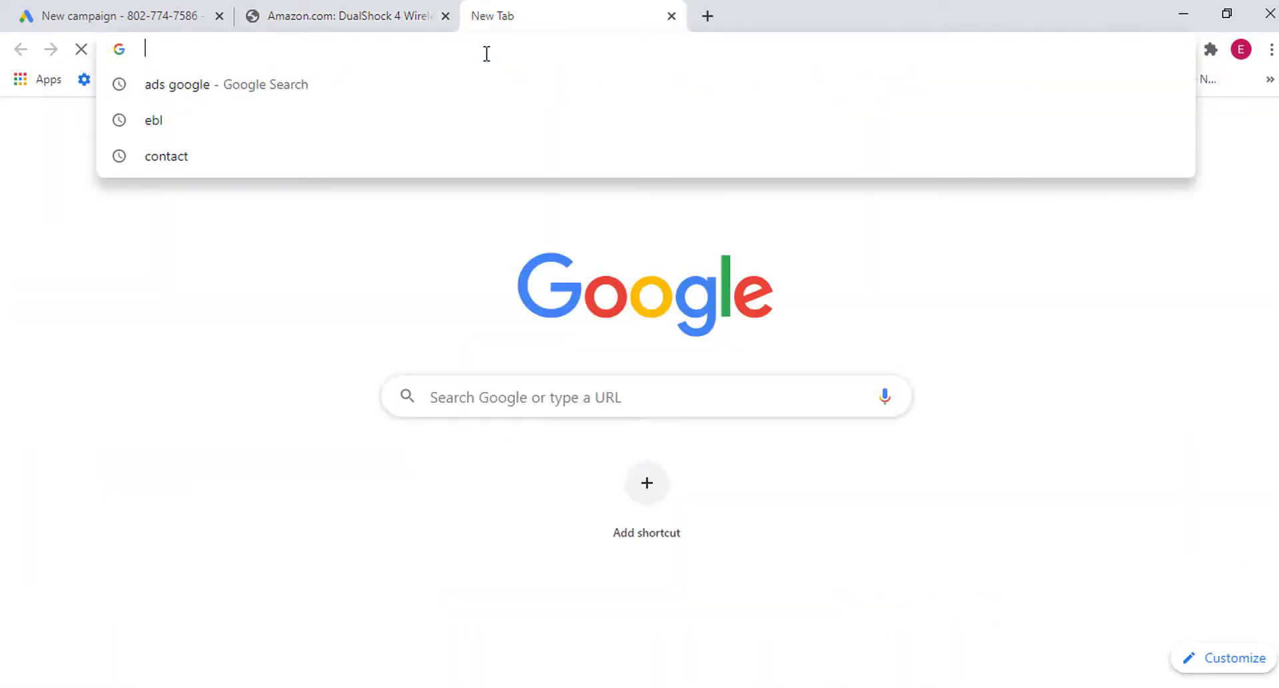
key(ctrl+v)
key(Return)
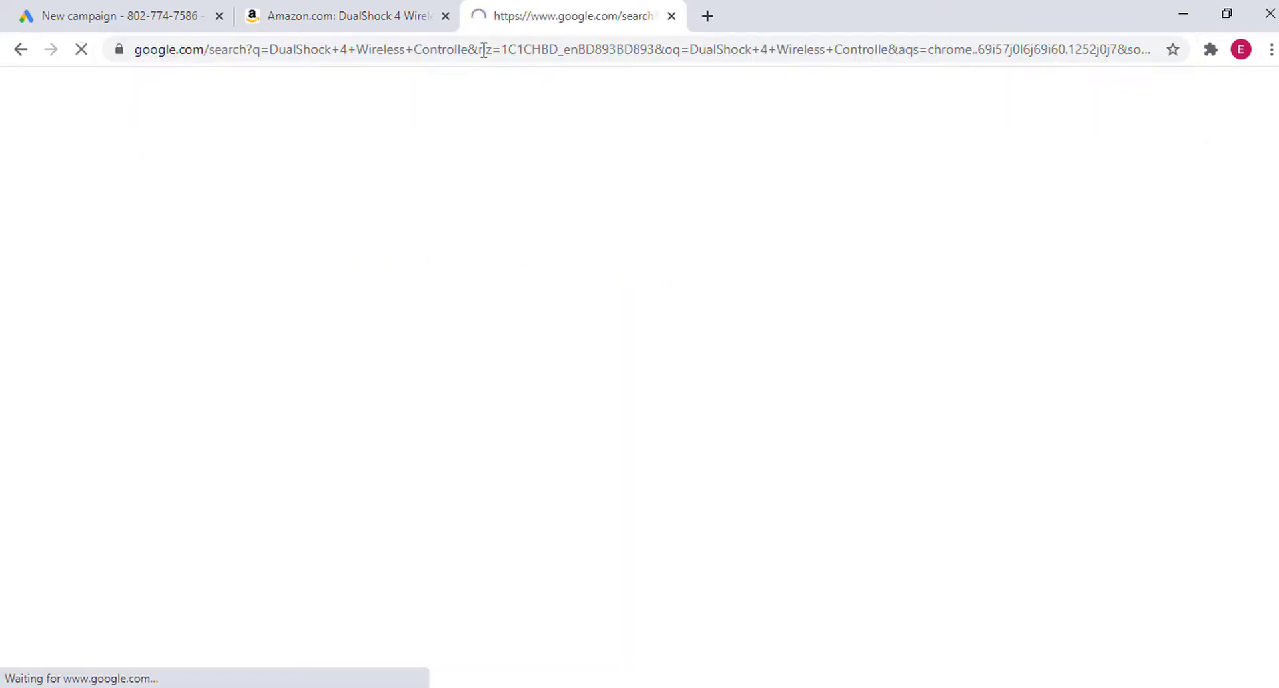
scroll(287, 382, down, 1)
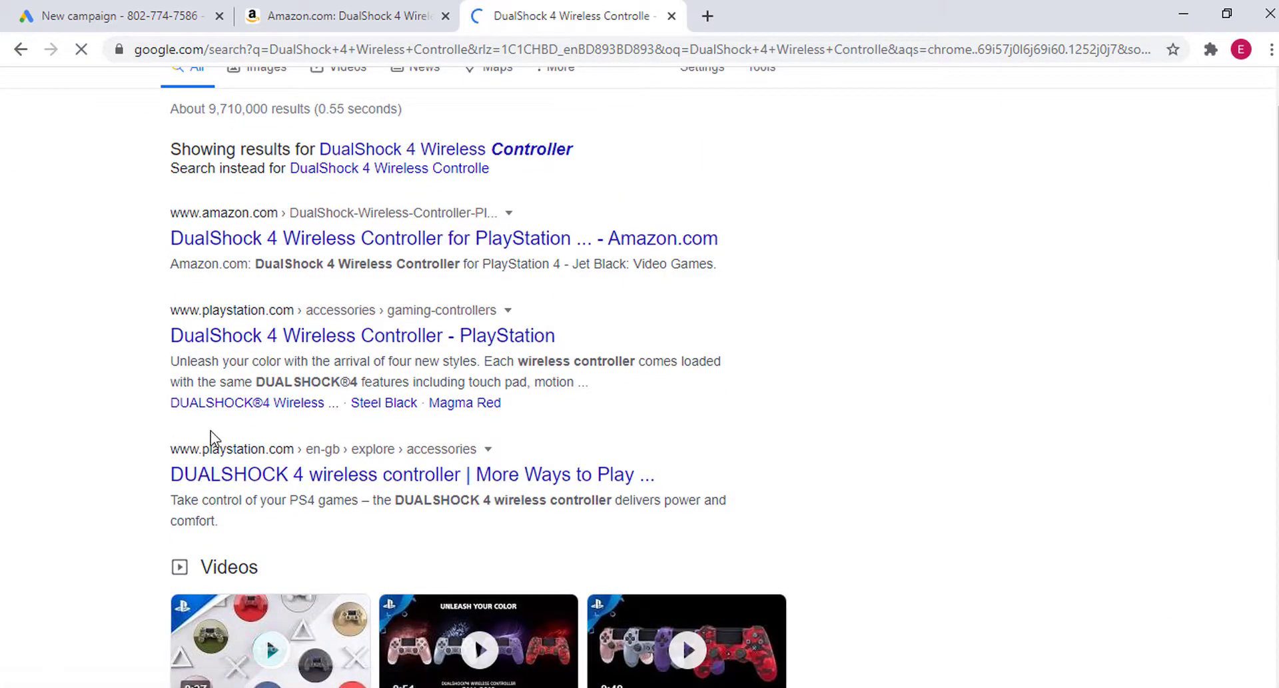
Look through the Google results for the controller, return to the Amazon product page and close the results tab.
scroll(212, 431, down, 15)
scroll(252, 352, down, 7)
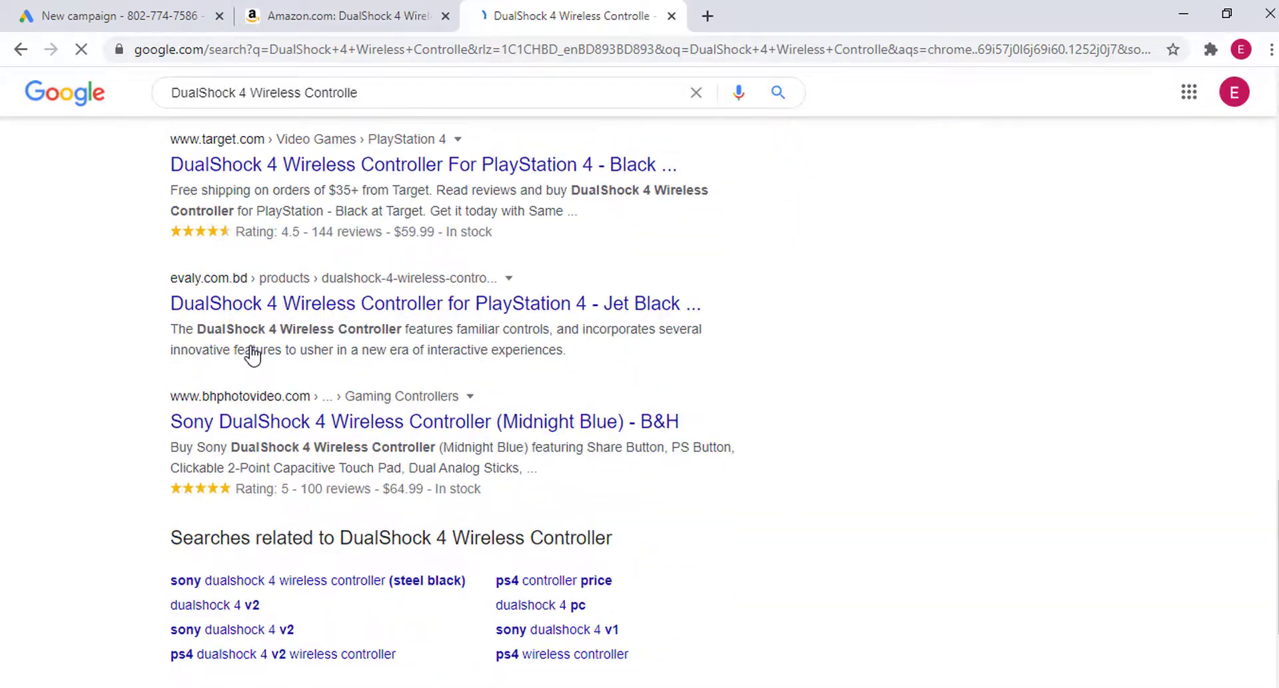
scroll(251, 342, up, 20)
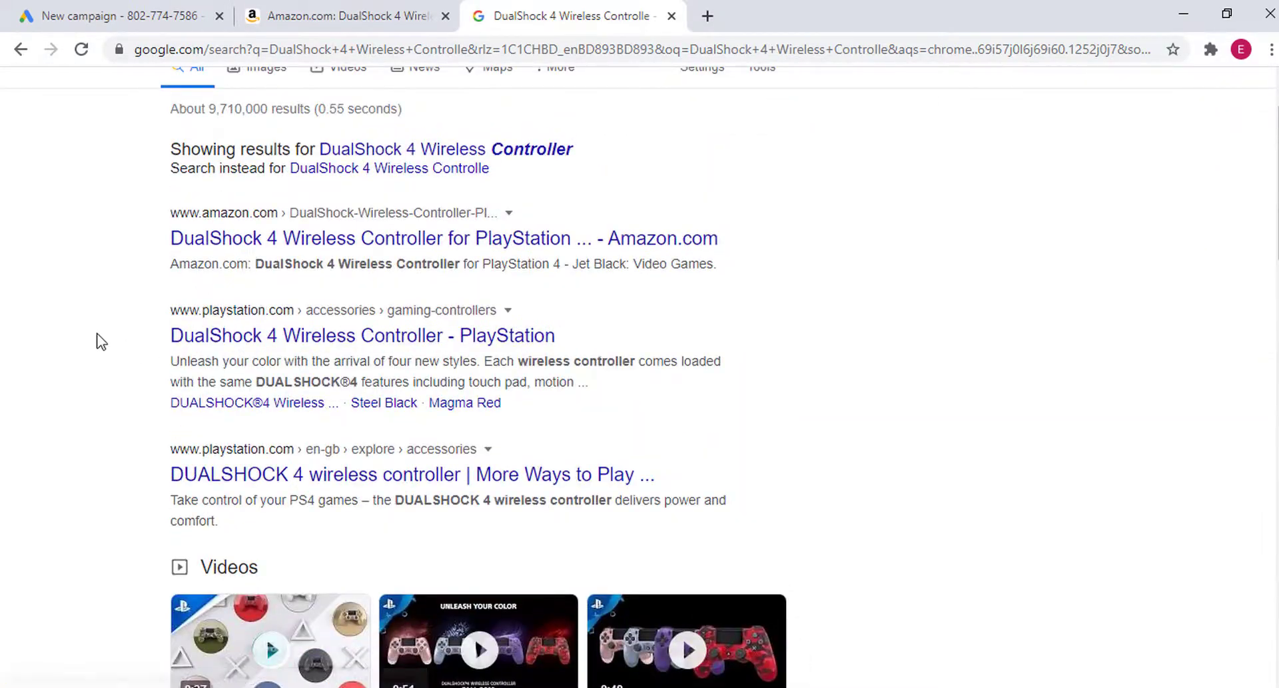
scroll(100, 343, up, 2)
click(357, 4)
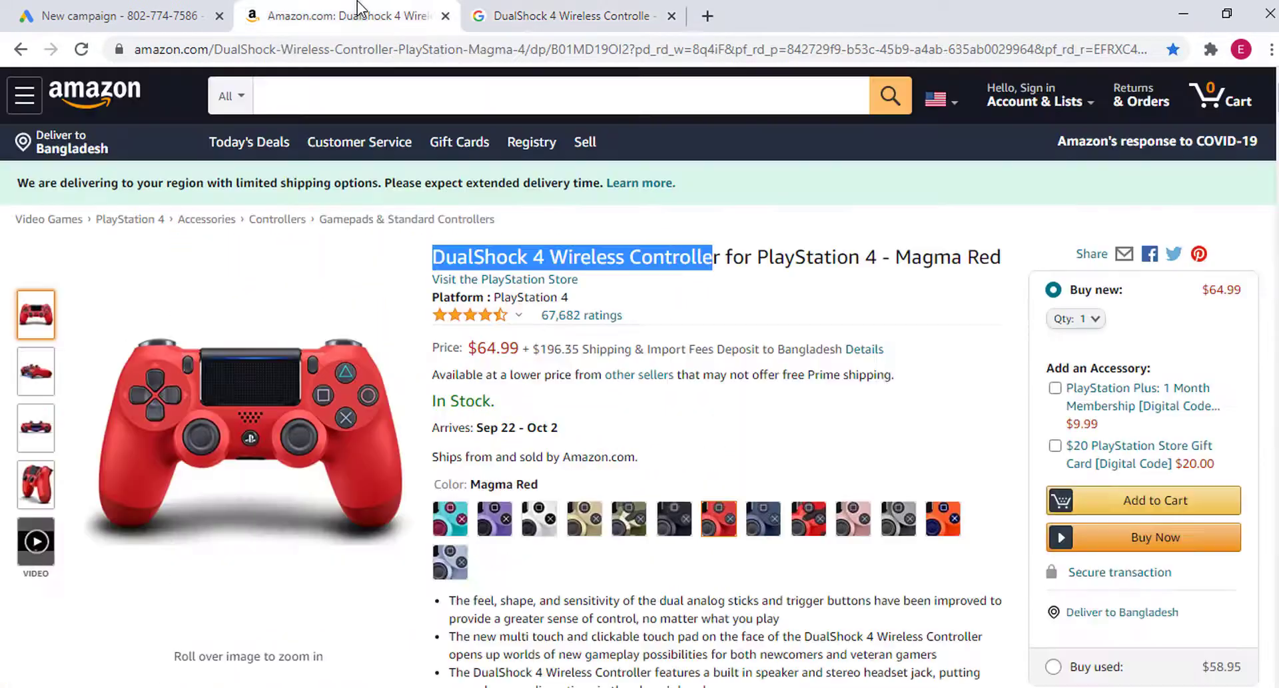
click(671, 16)
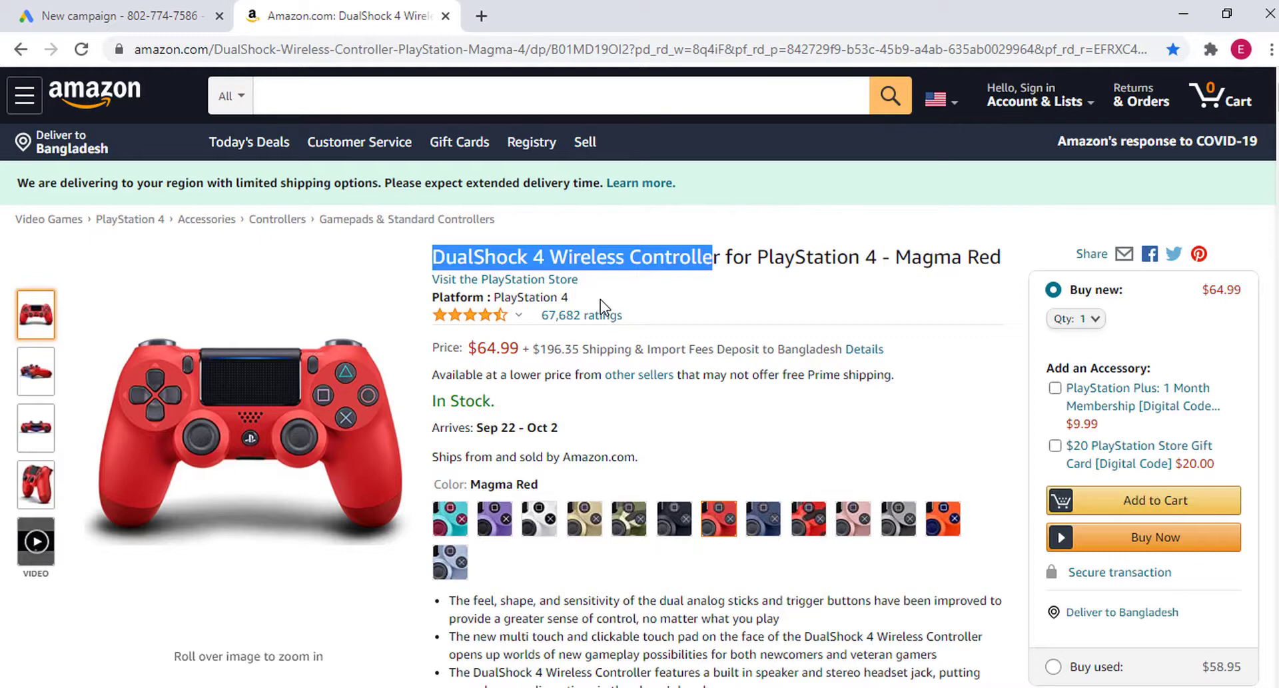
Search Google again for the copied text "DualShock 4 Wireless Controlle" in a new tab and examine the listed results.
click(481, 16)
key(ctrl+v)
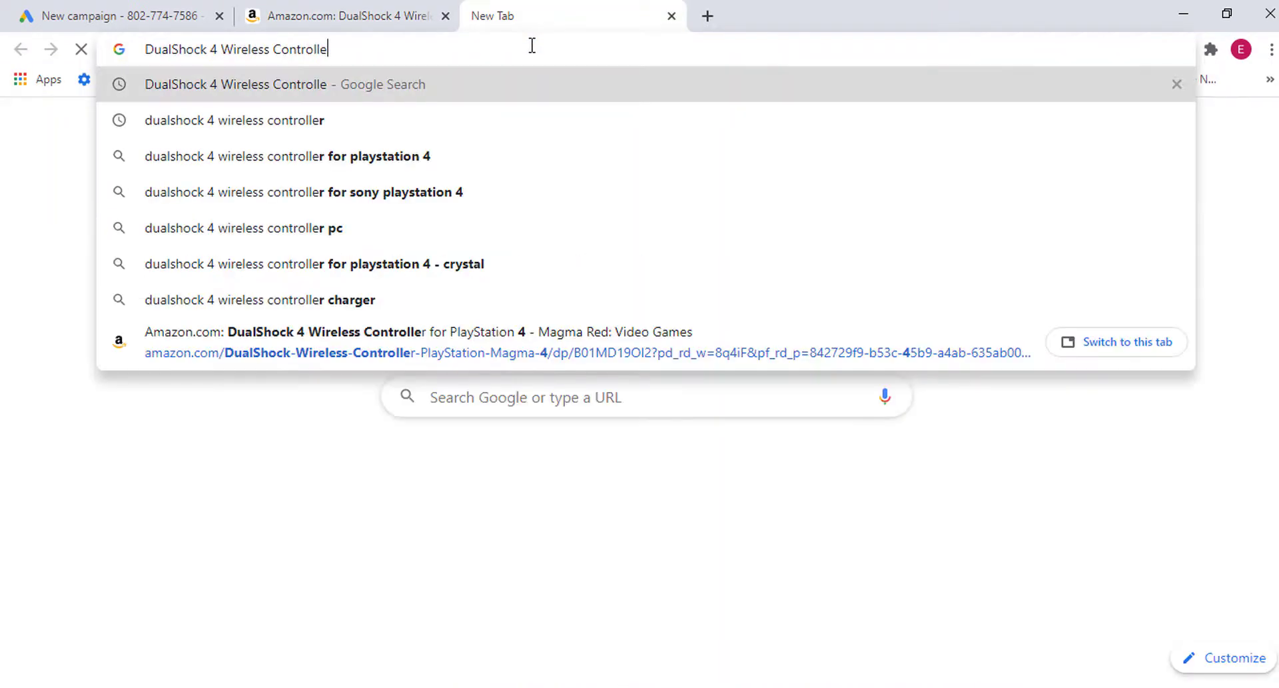
key(Return)
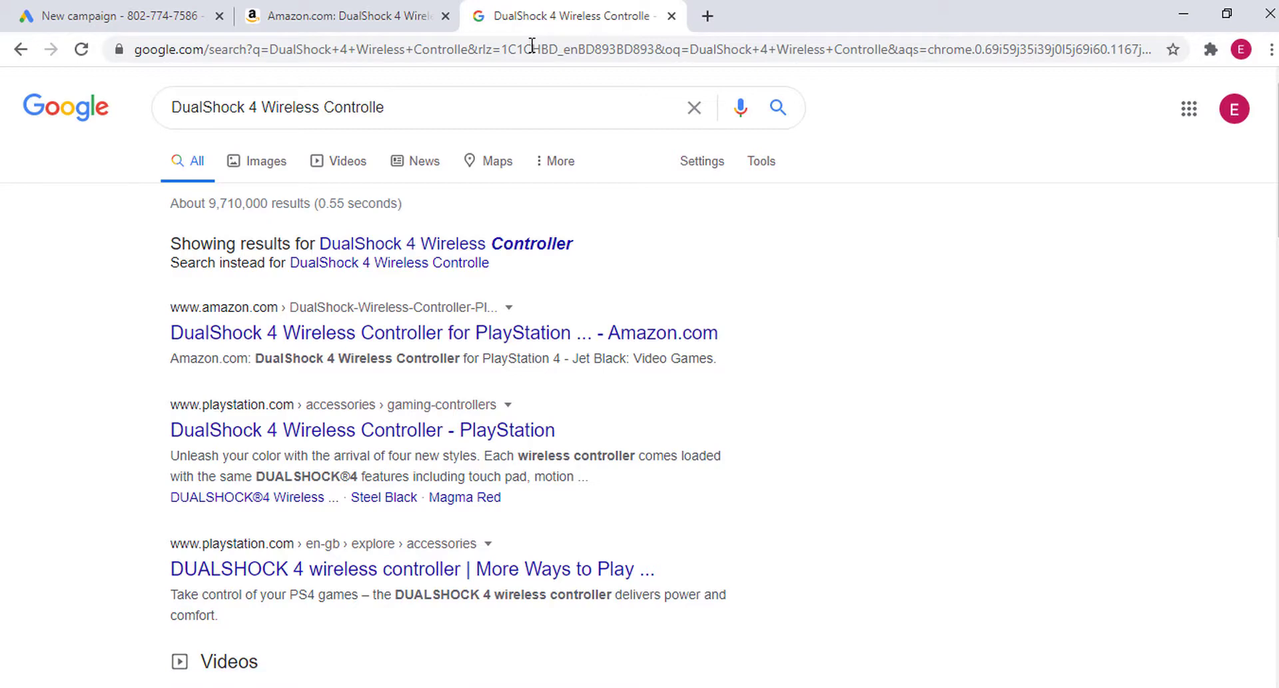
click(177, 331)
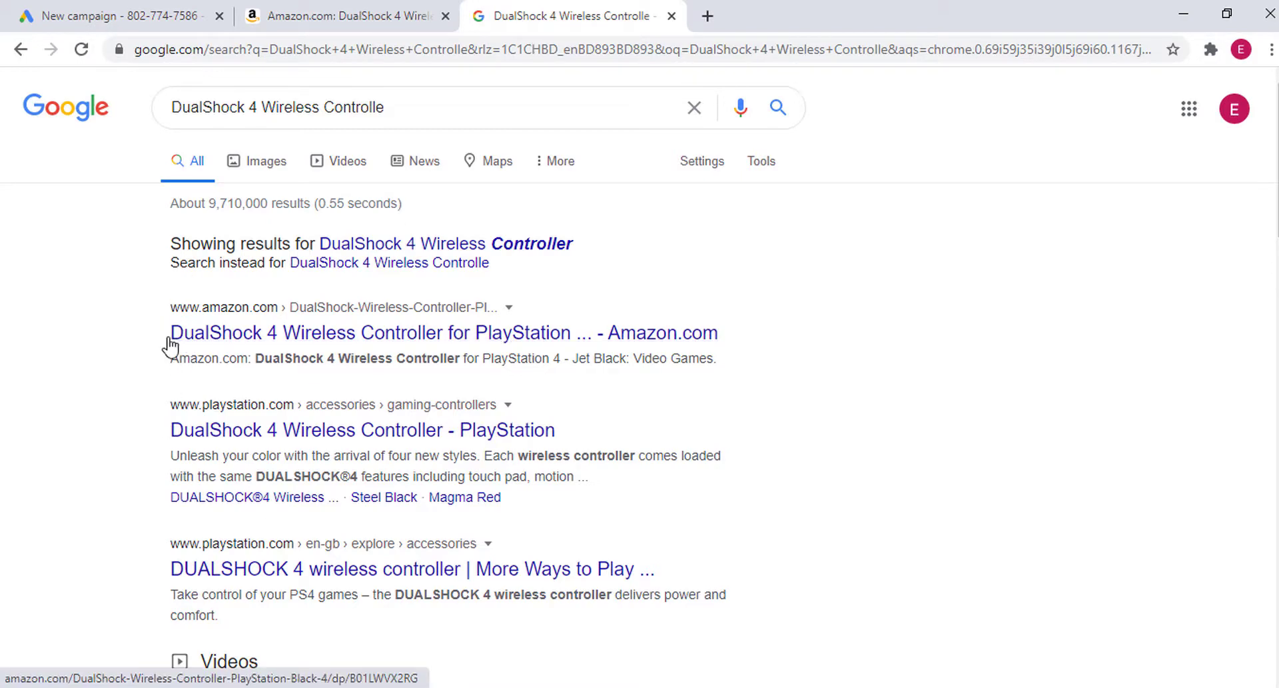
scroll(178, 297, down, 3)
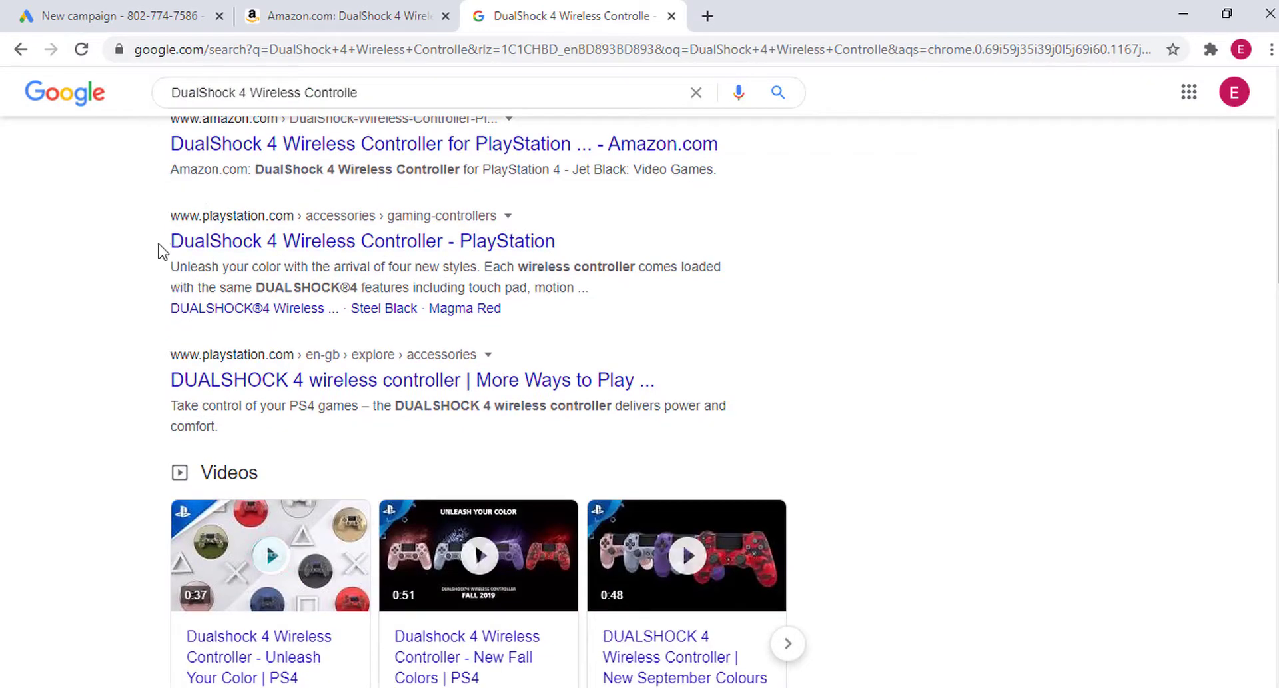
scroll(175, 343, down, 5)
scroll(187, 373, down, 9)
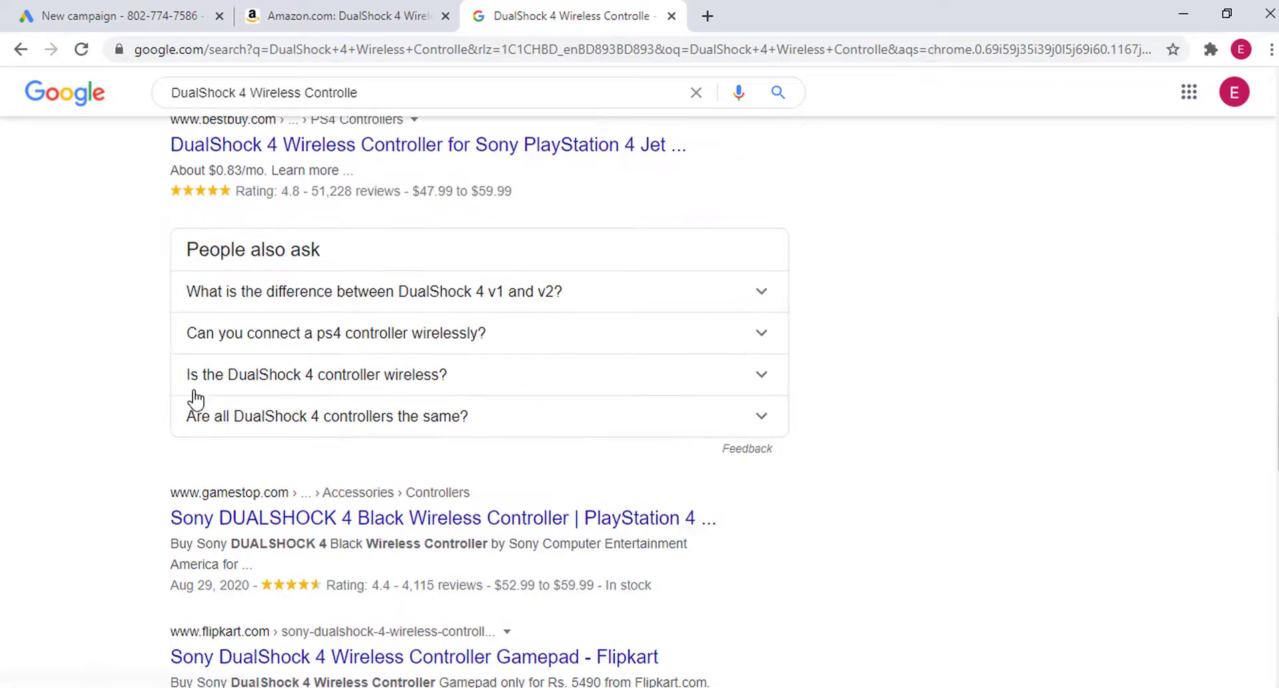
scroll(195, 274, down, 7)
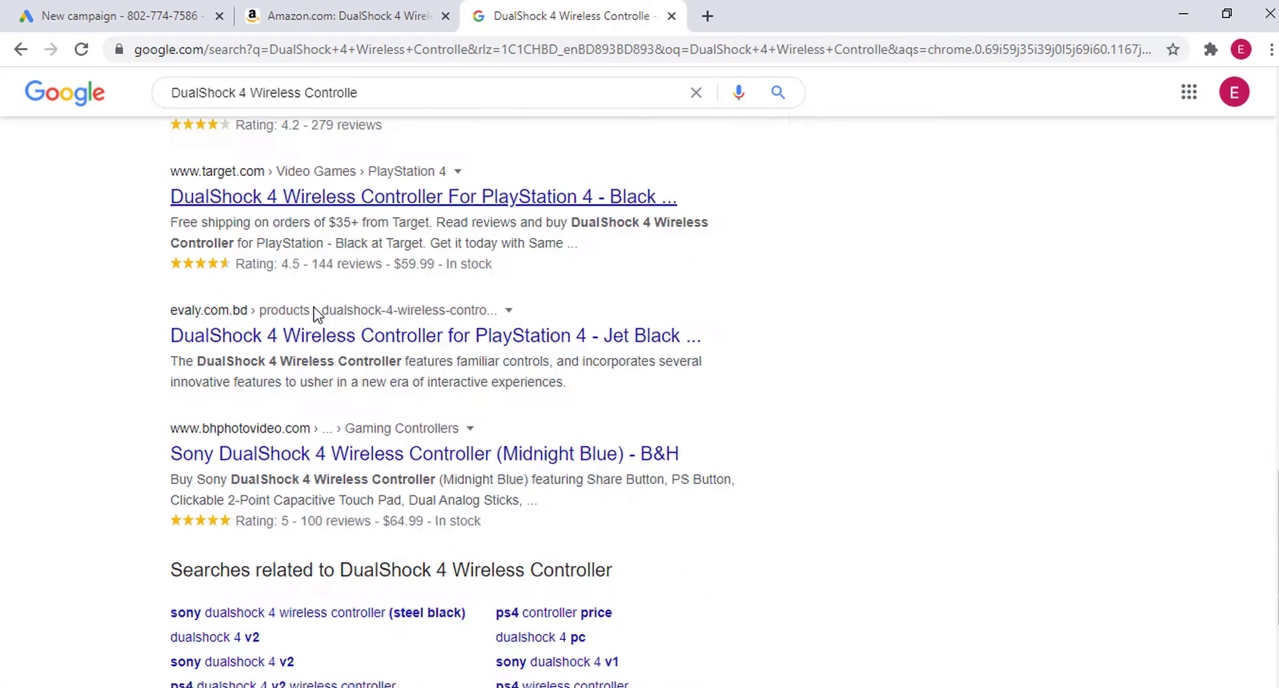
scroll(901, 372, up, 2)
scroll(904, 380, up, 20)
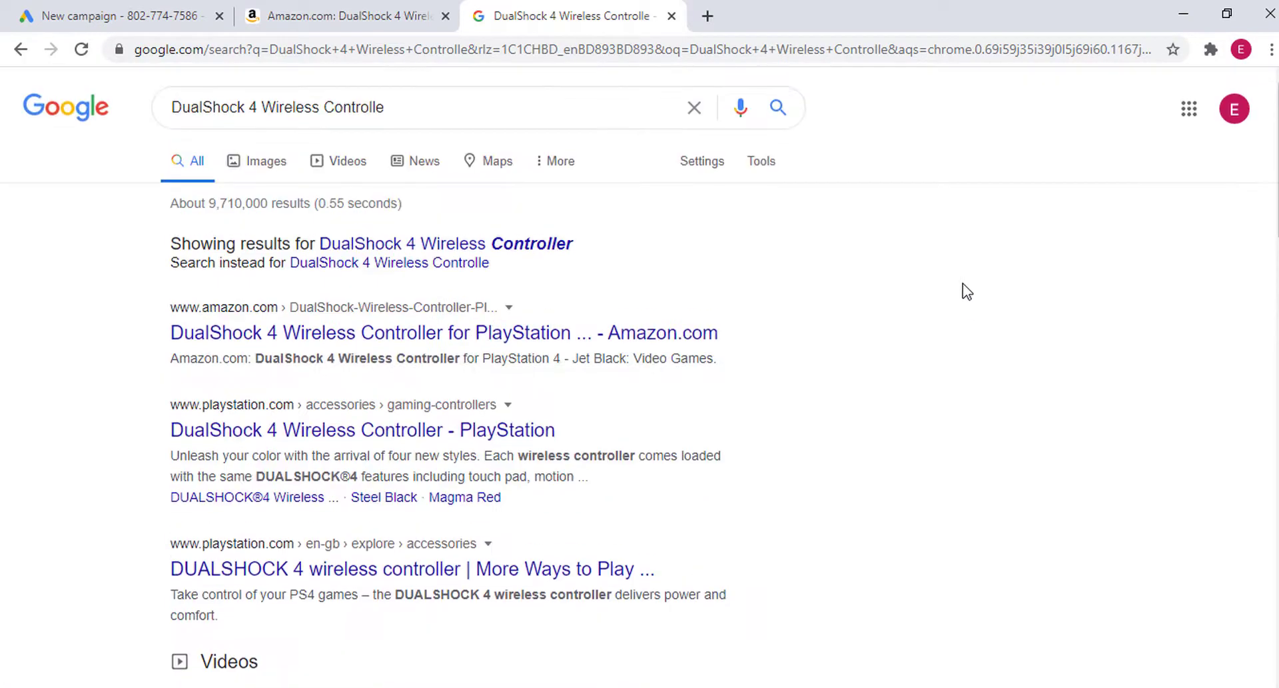
Close the search results and review the ways to reach the goal in Google Ads, checking the Amazon product page in between.
click(671, 17)
click(186, 8)
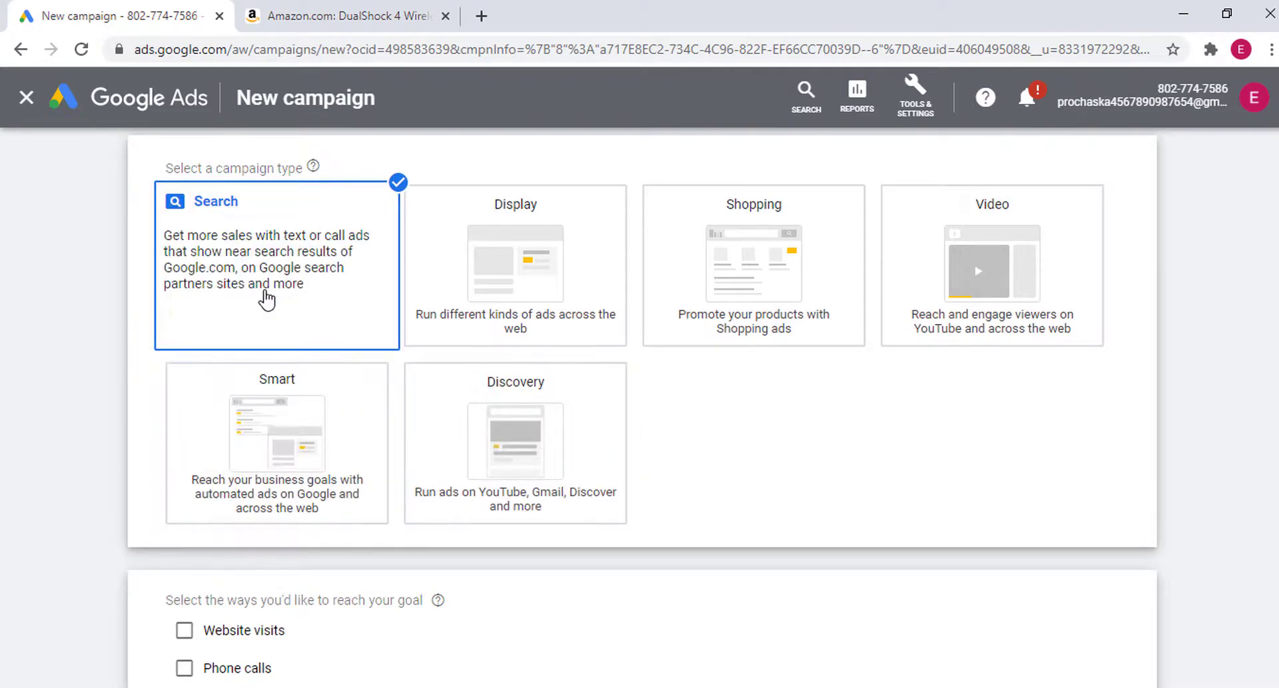
scroll(295, 359, down, 4)
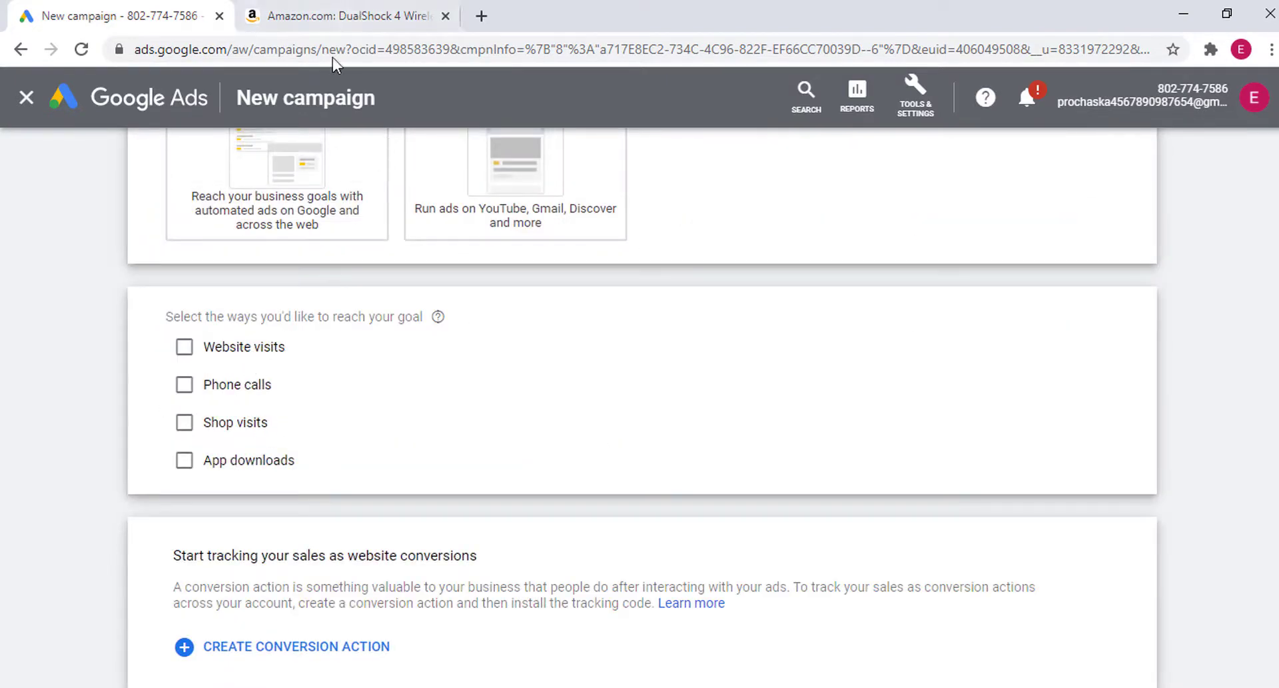
click(385, 9)
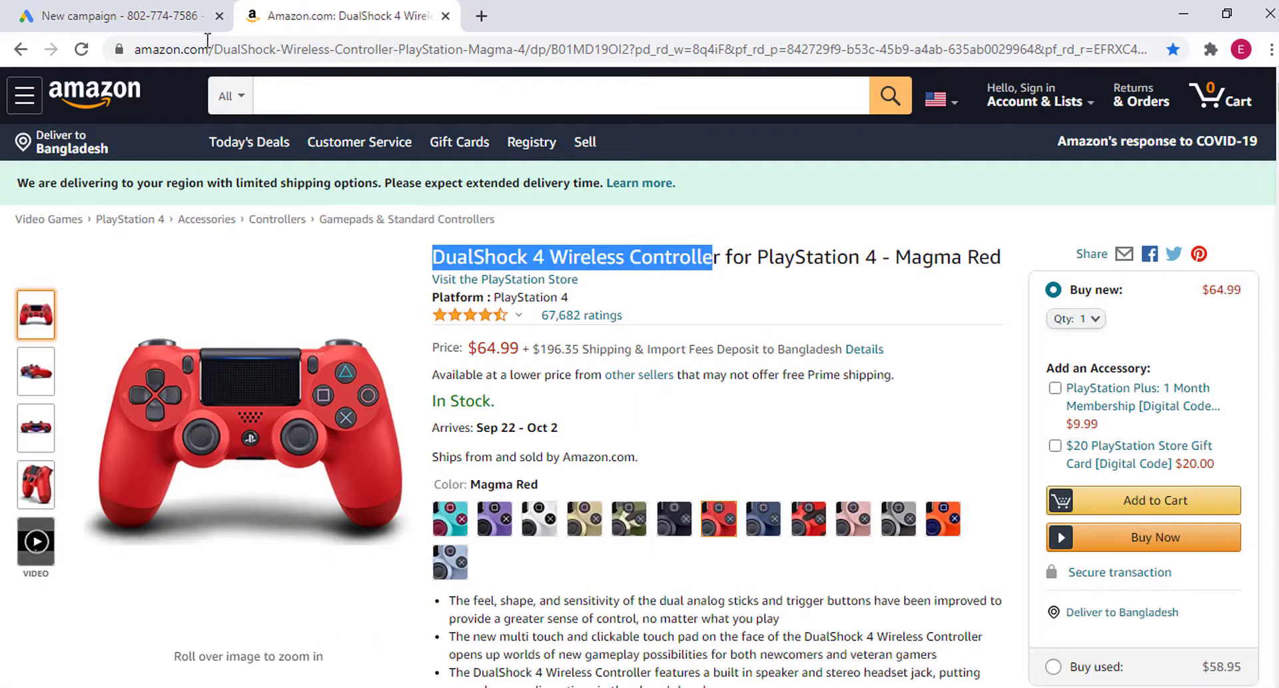
click(193, 20)
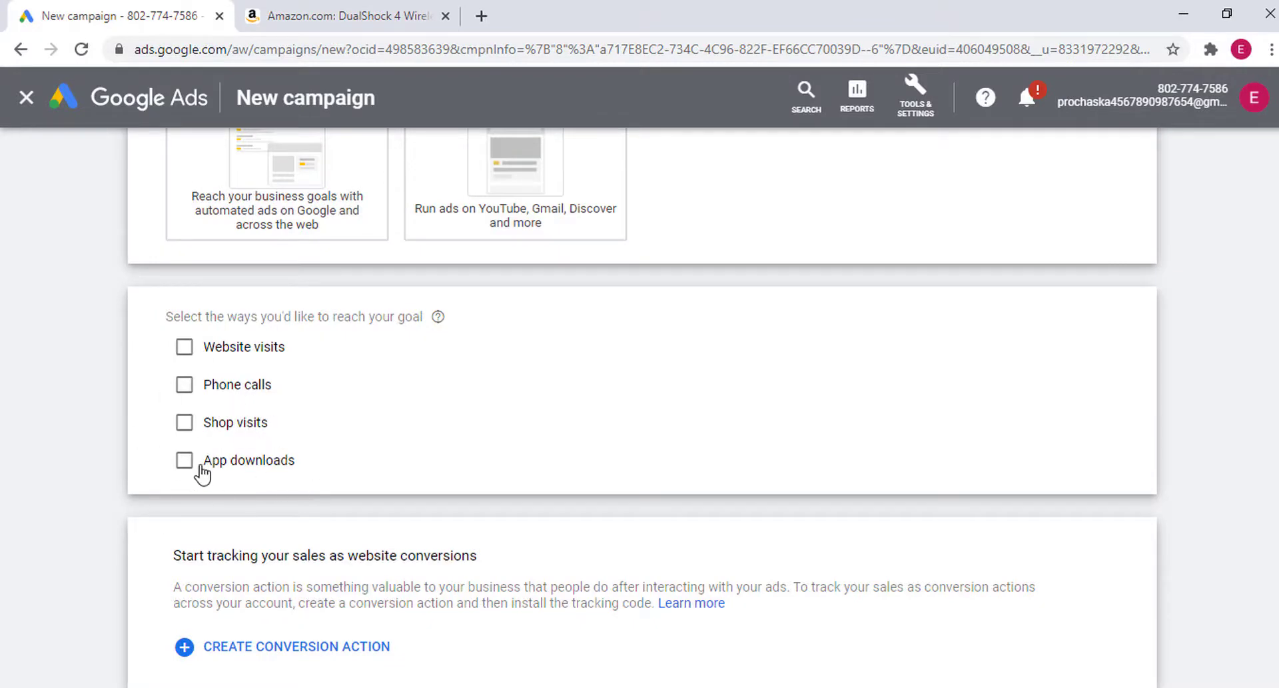
Continue to the Search campaign settings with no way to reach the goal selected, and dismiss the completed guide.
click(185, 348)
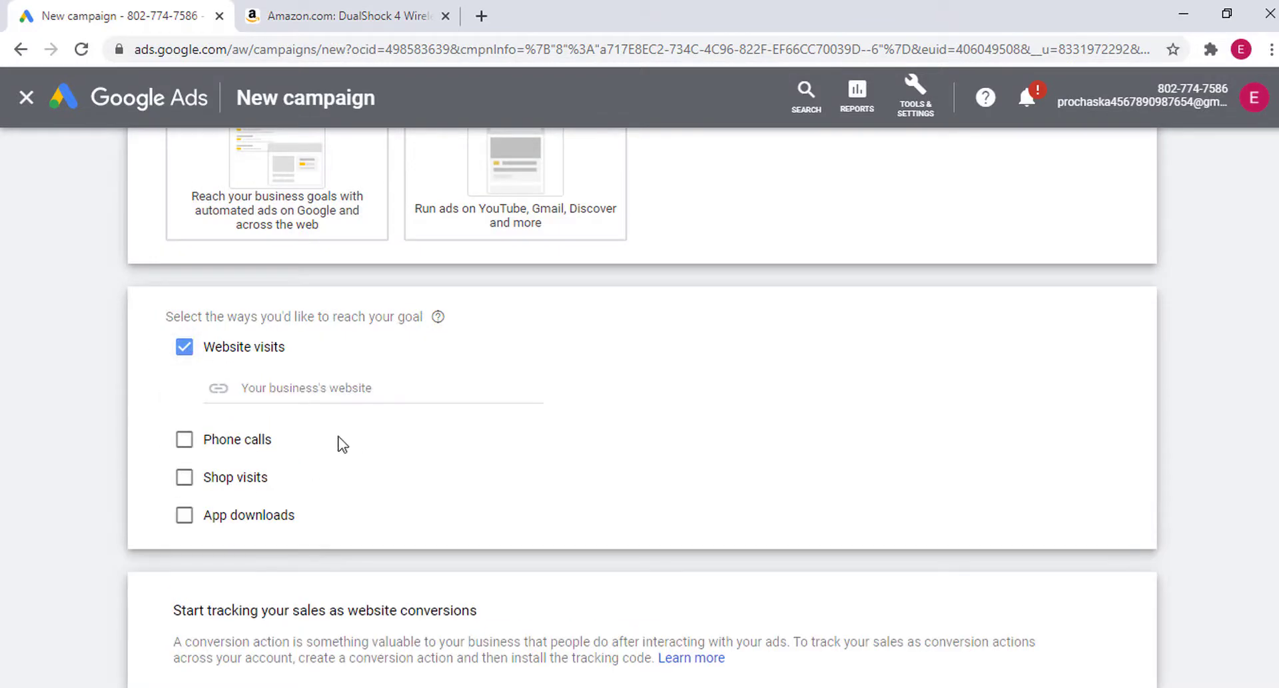
click(181, 350)
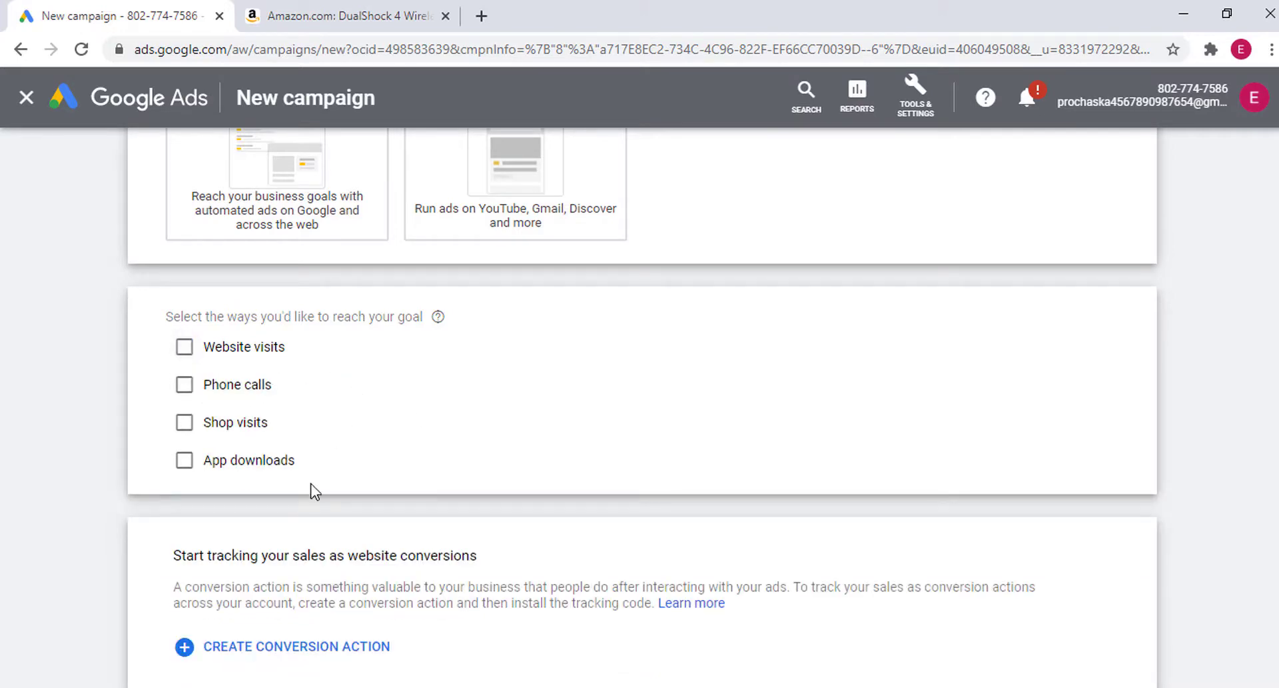
scroll(313, 491, down, 2)
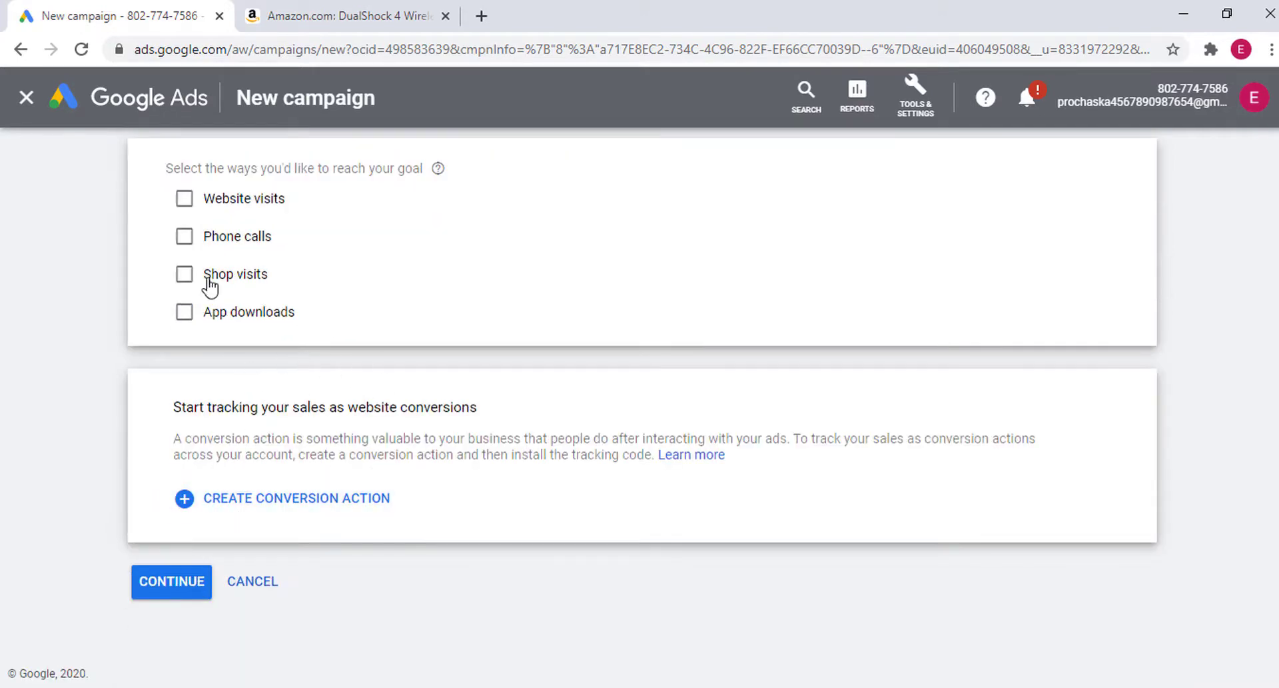
click(168, 583)
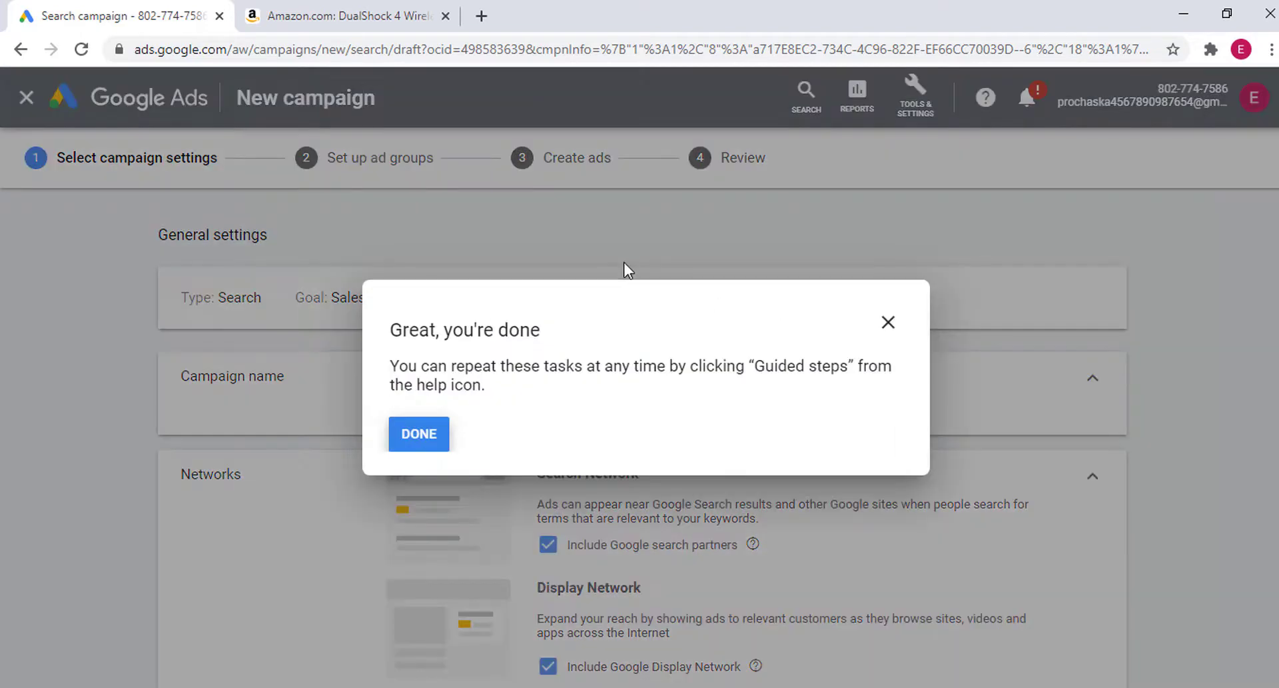
click(417, 433)
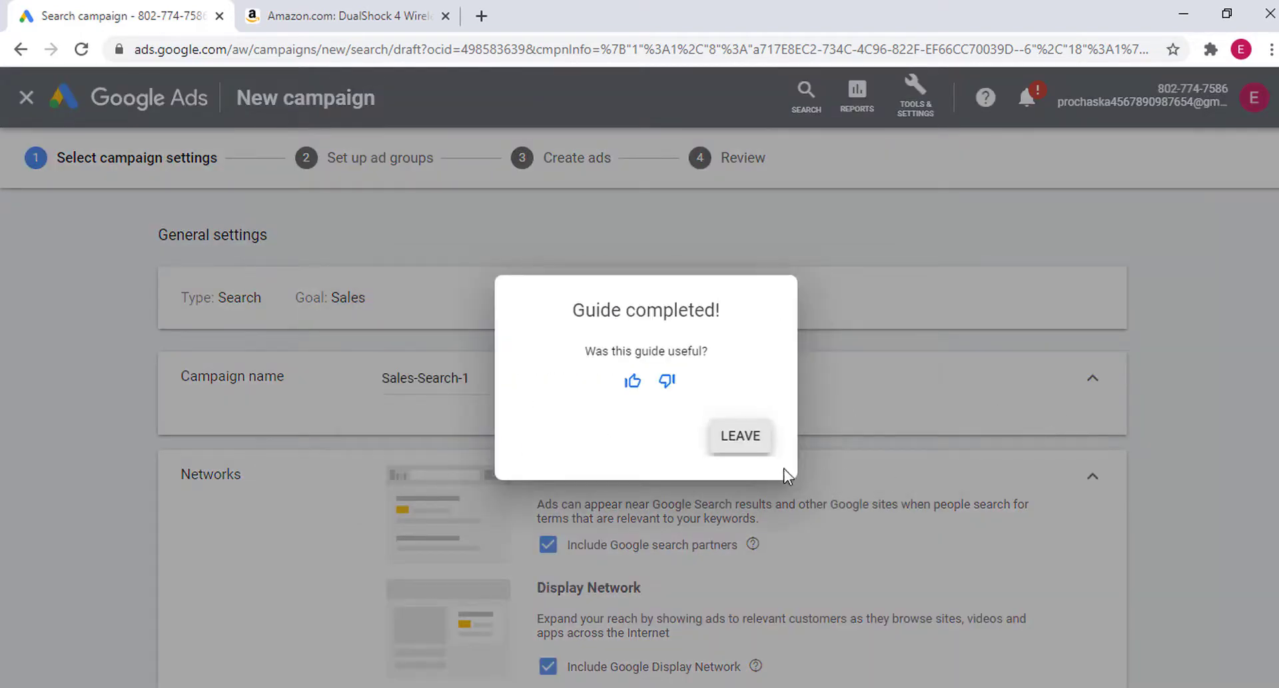
click(735, 446)
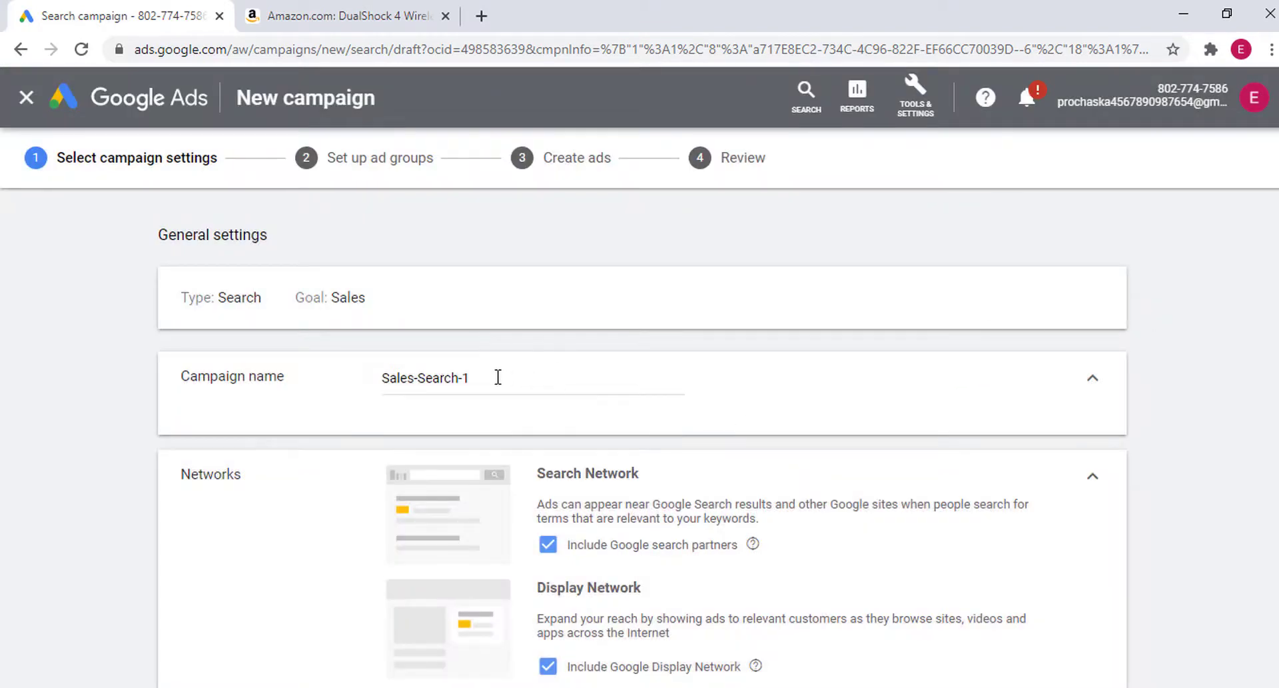
Review the campaign name setting and the list of Google Ads accounts under the signed-in profile.
drag(491, 379, 365, 393)
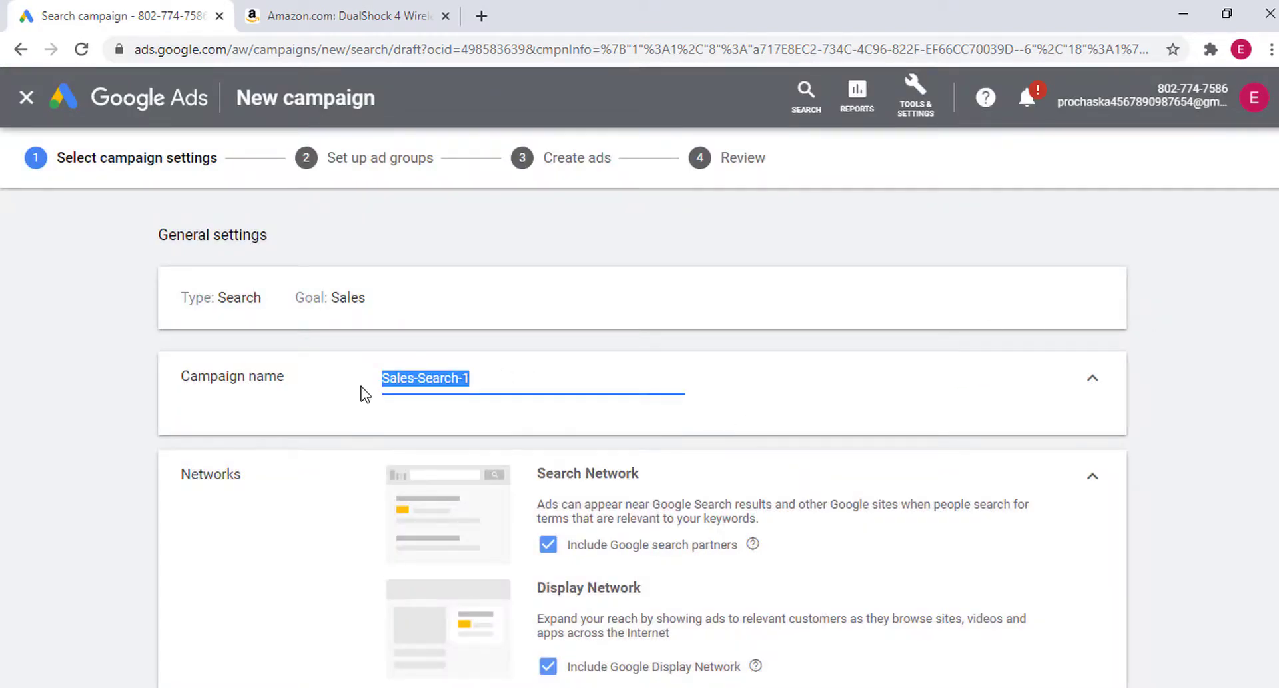
click(1176, 343)
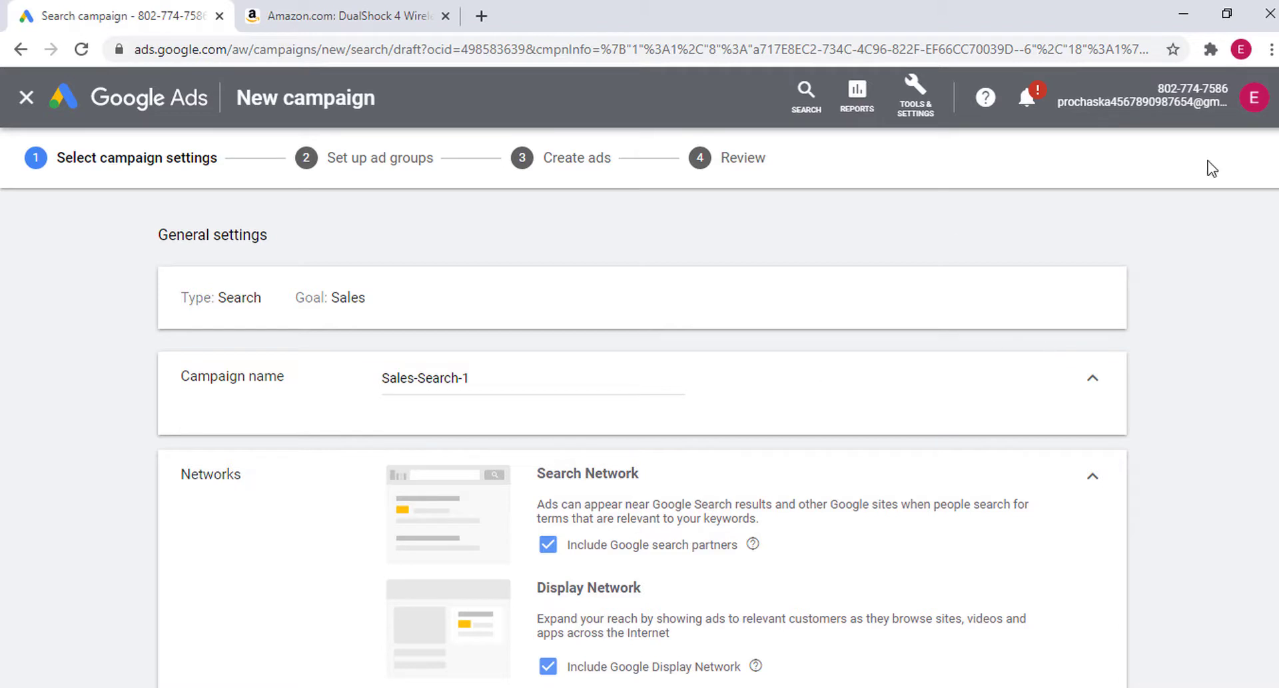
click(1252, 100)
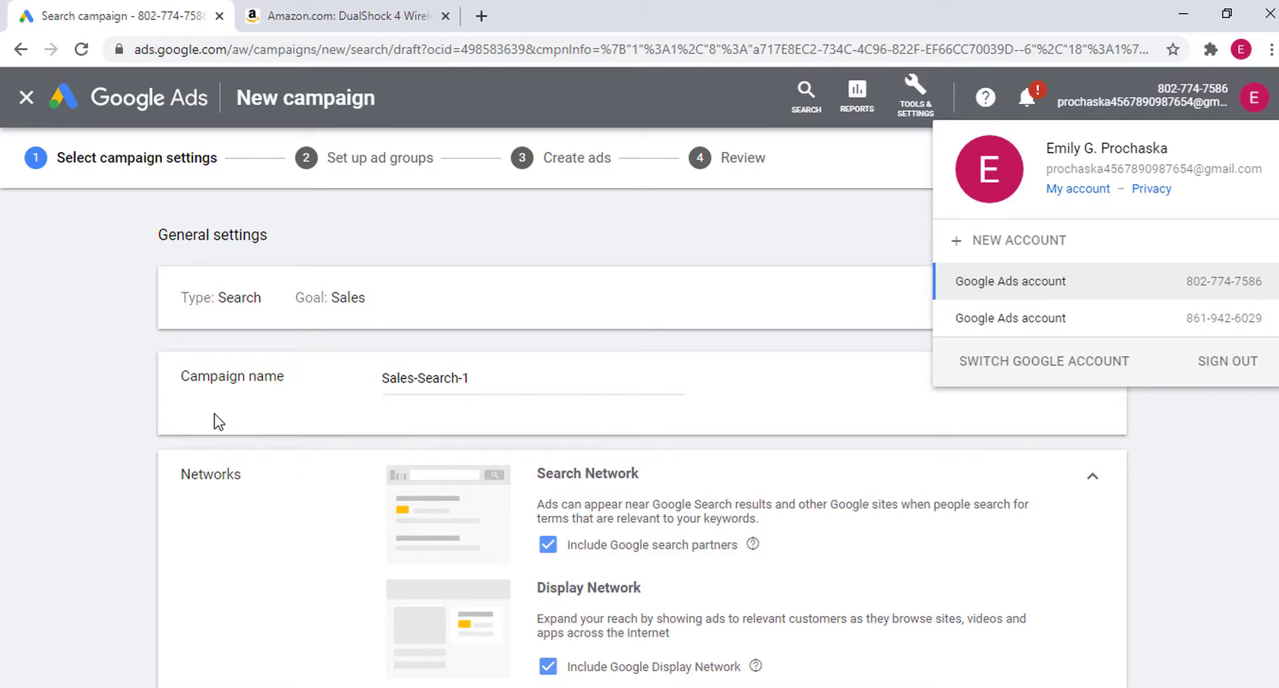
drag(285, 377, 182, 377)
double_click(199, 375)
triple_click(260, 375)
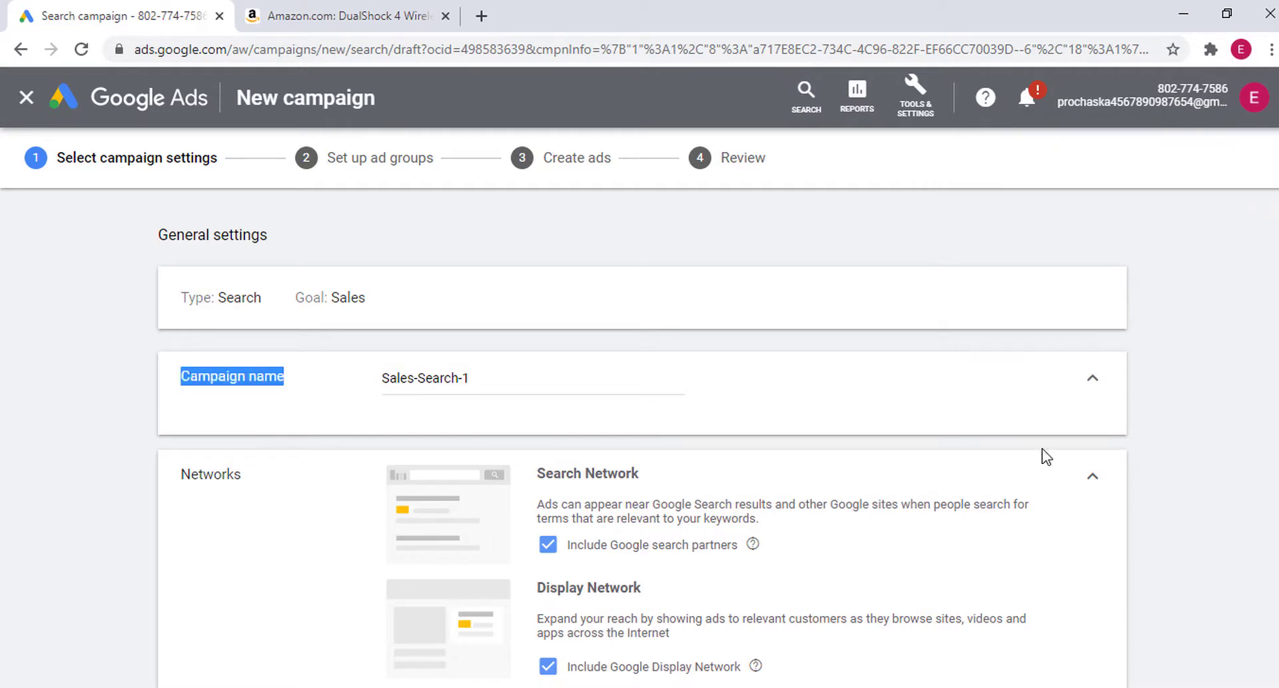
click(1209, 450)
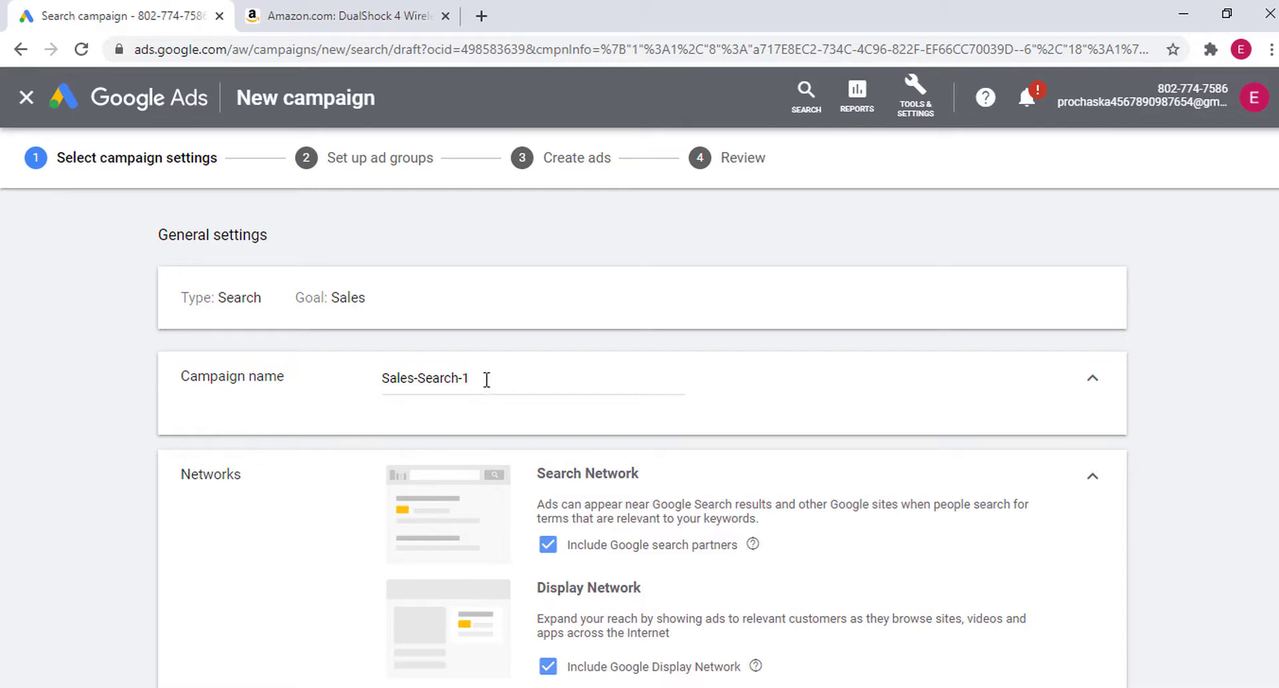
Rename the campaign as "wifi booster1 US" and collapse the campaign name section.
drag(486, 379, 352, 390)
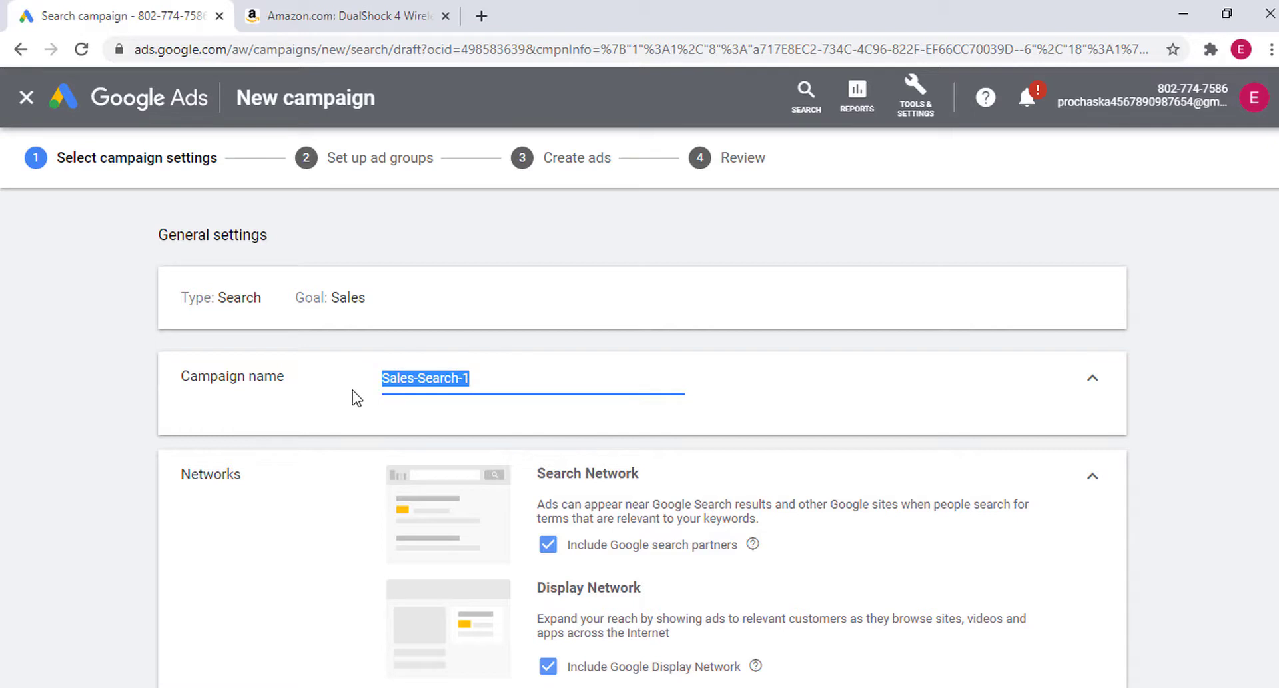
key(BackSpace)
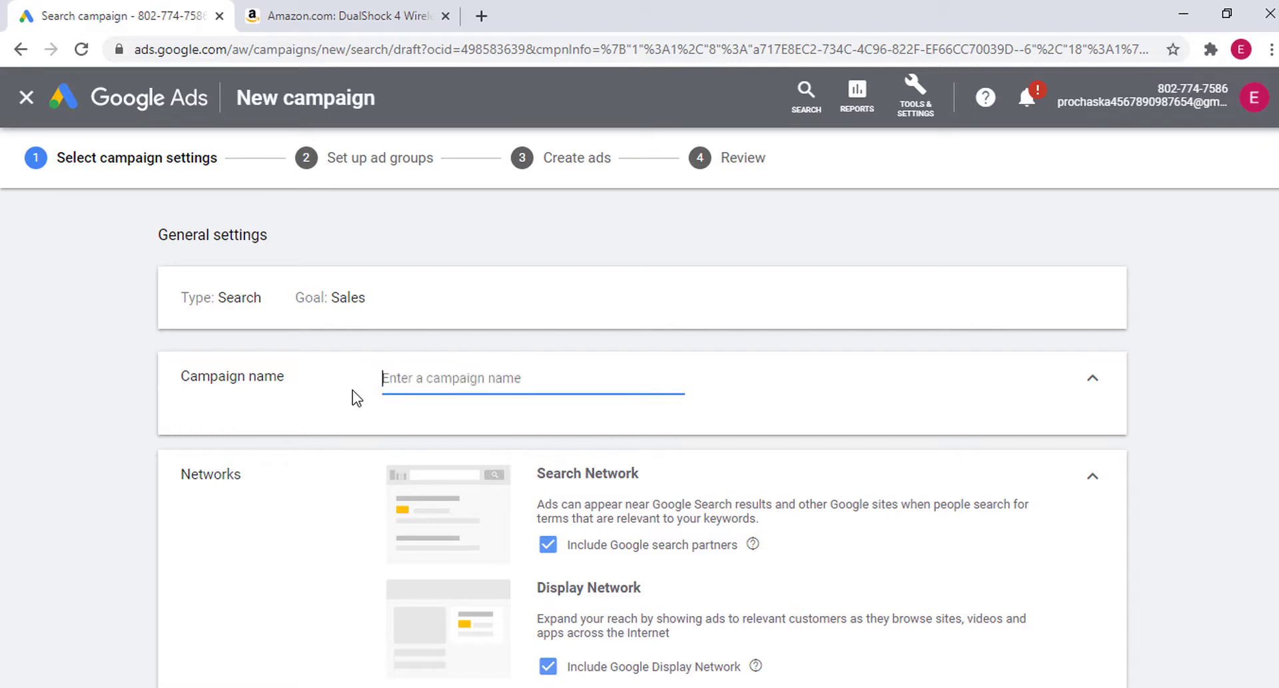
text(wifi)
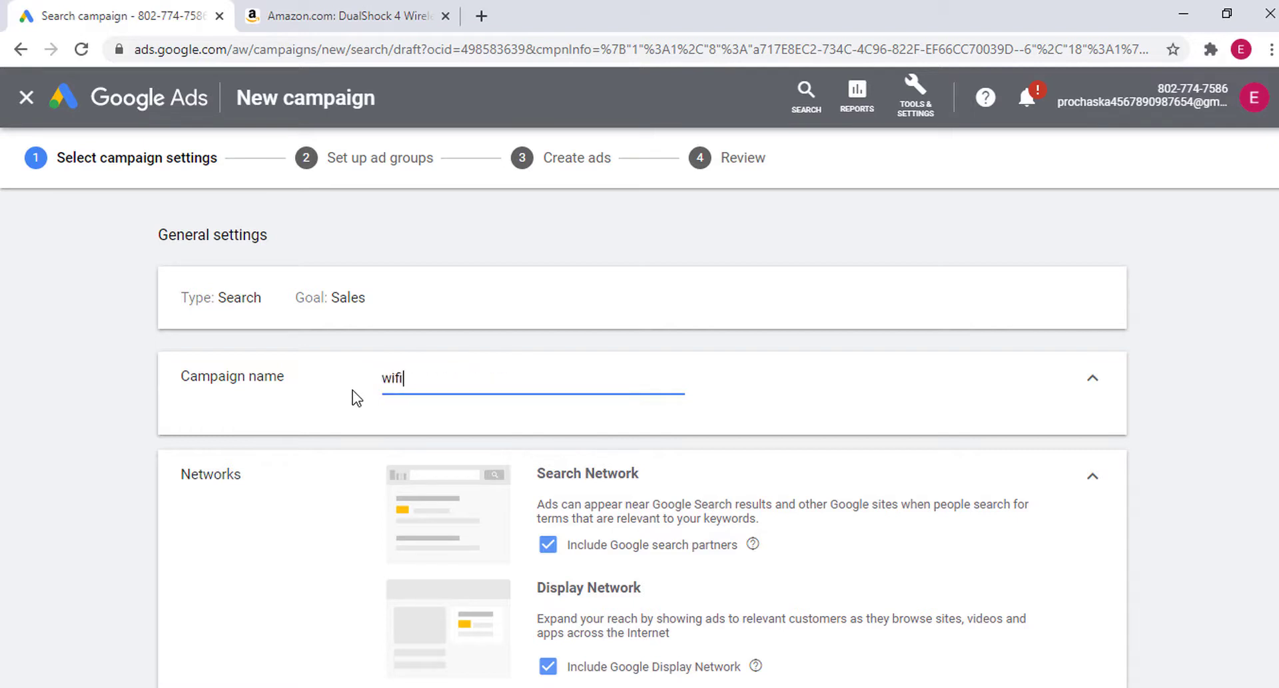
text( booster1 US)
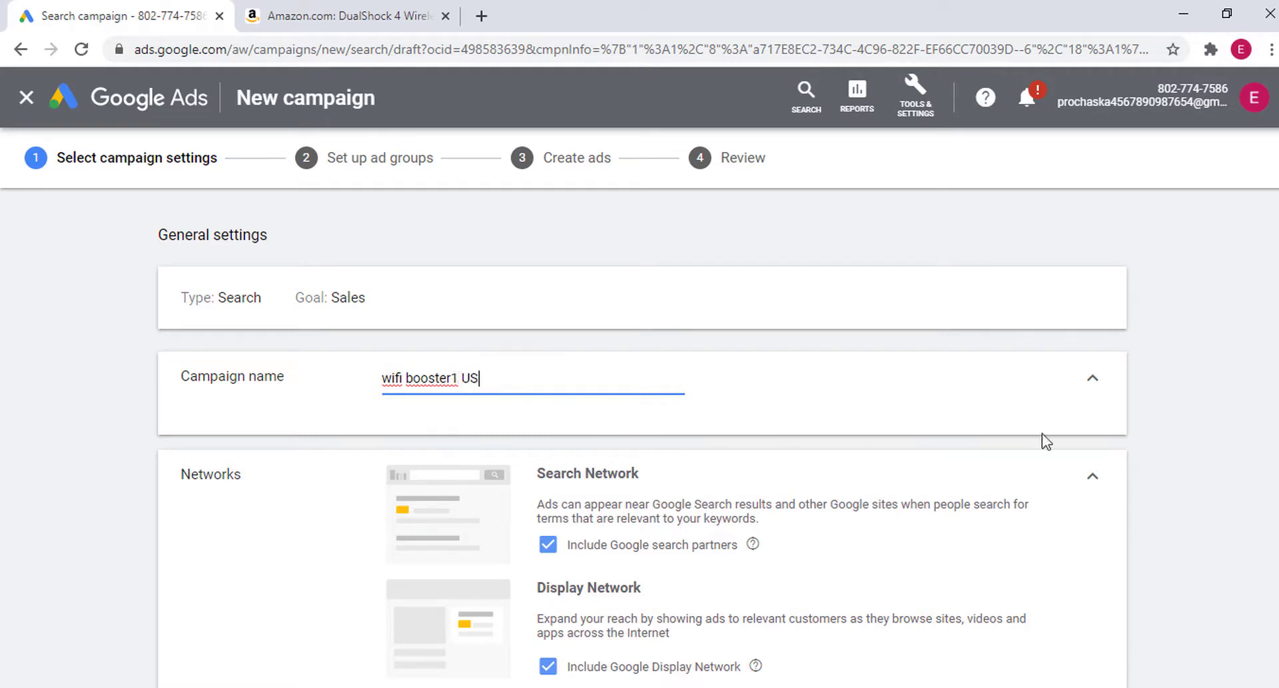
click(1170, 446)
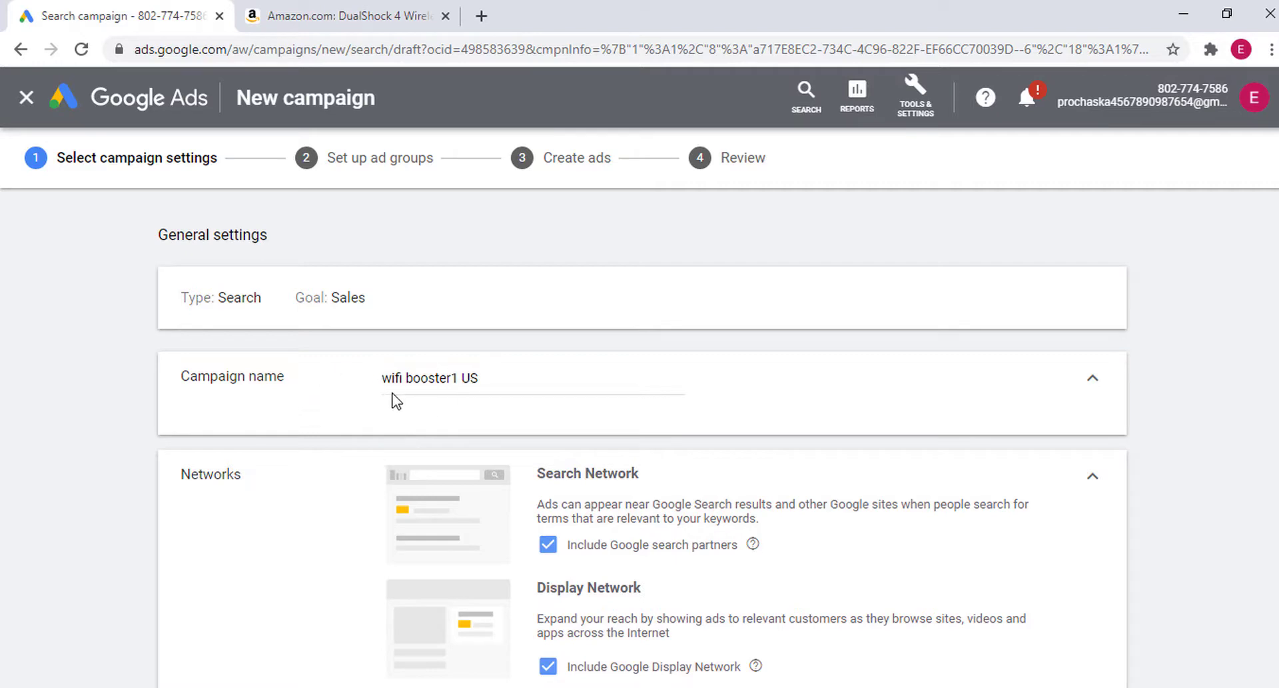
click(1093, 378)
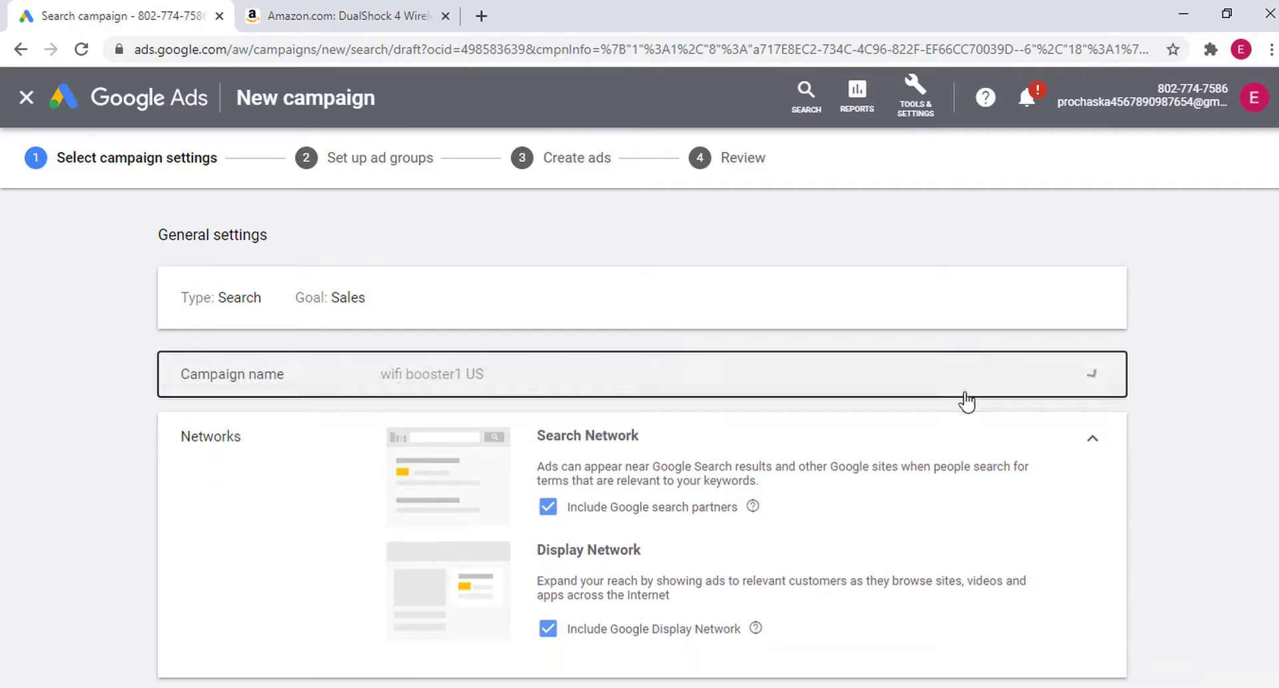
Review the Networks section and search Google for "wifi booster" in a new browser tab.
scroll(582, 390, down, 2)
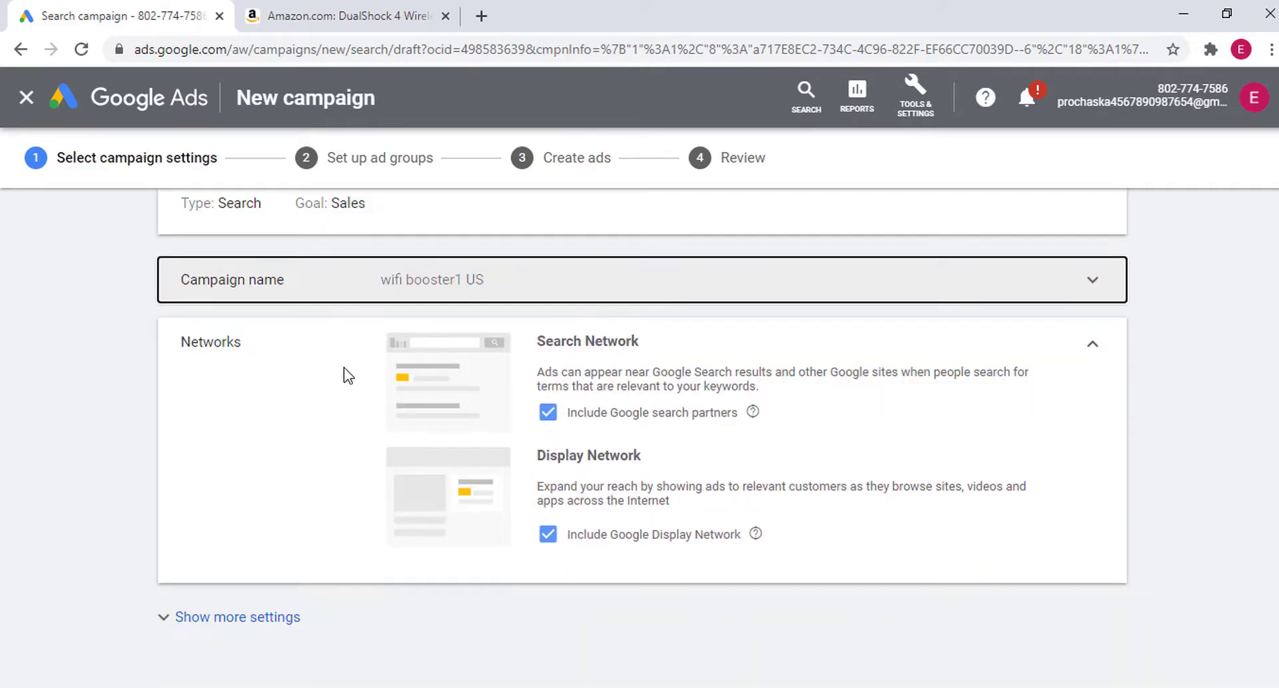
double_click(234, 343)
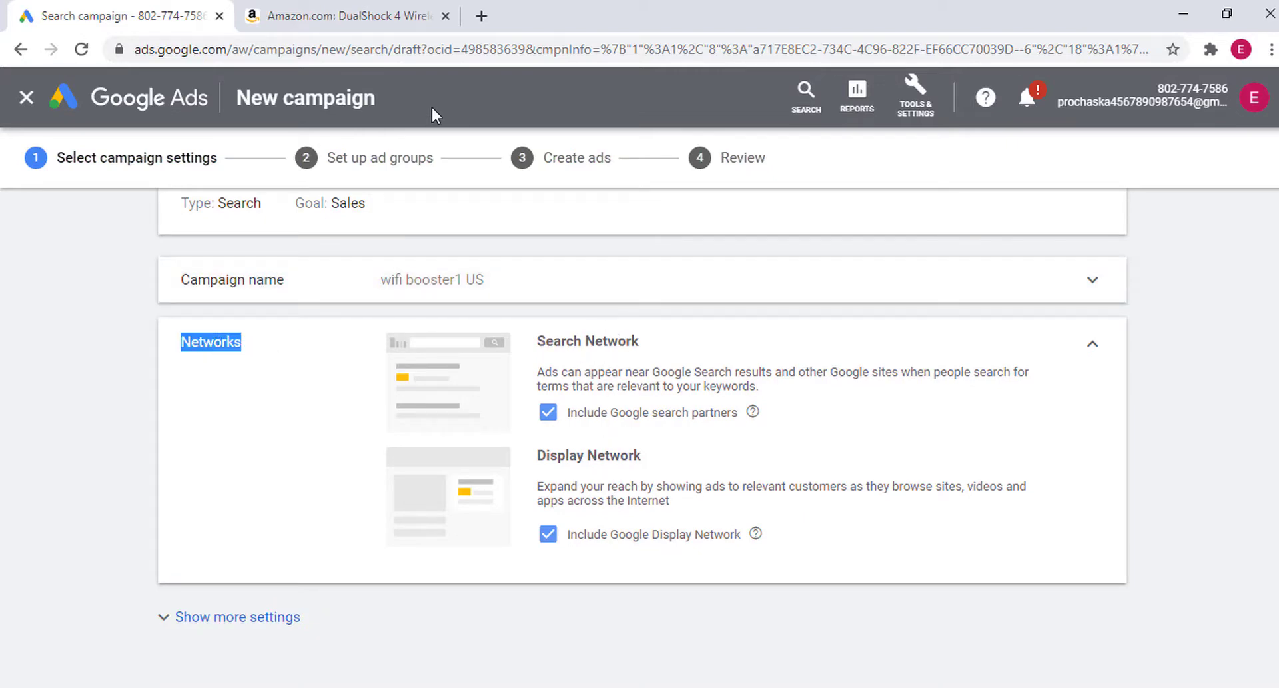
click(481, 16)
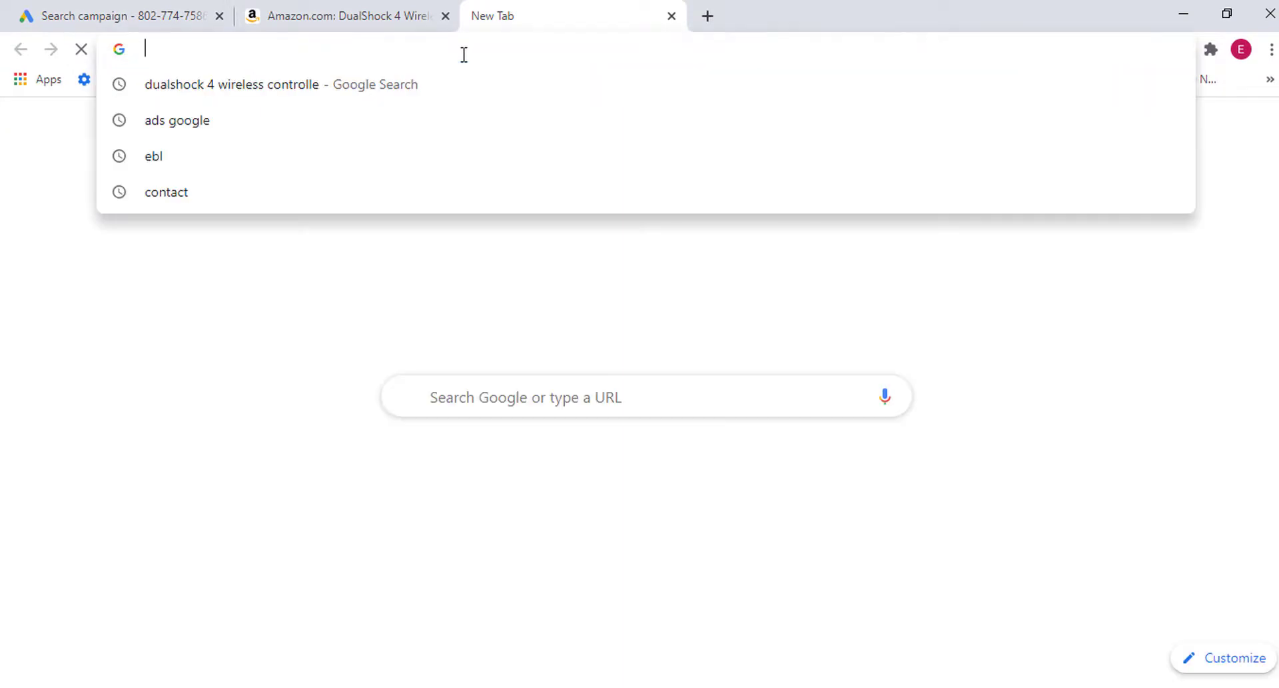
text(wi)
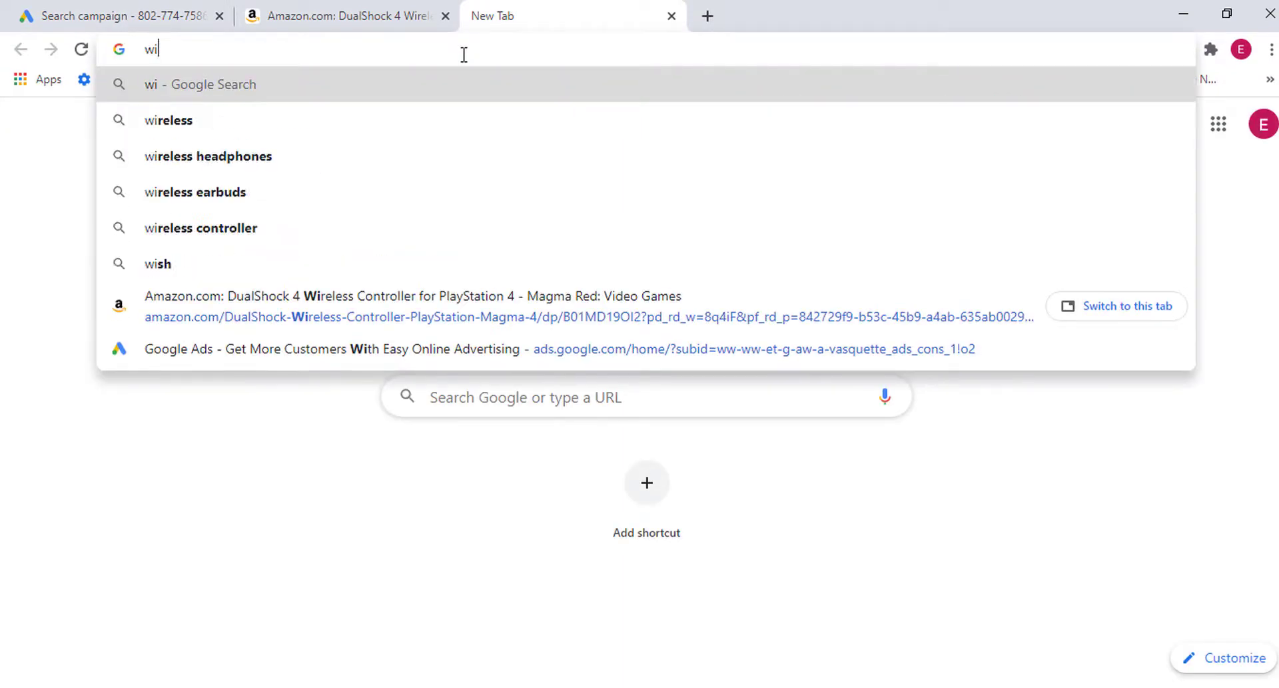
text(fi booster)
key(Return)
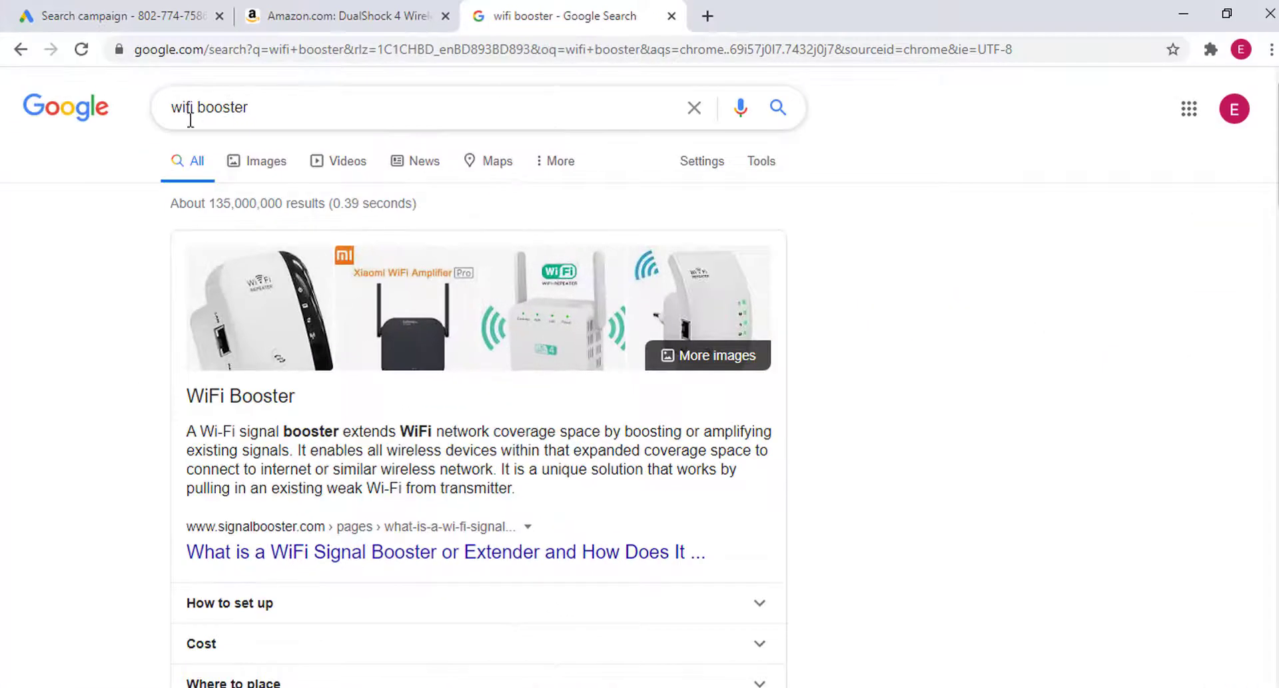
Examine the wifi booster search results down to the ads at the end of the results page.
drag(174, 107, 279, 116)
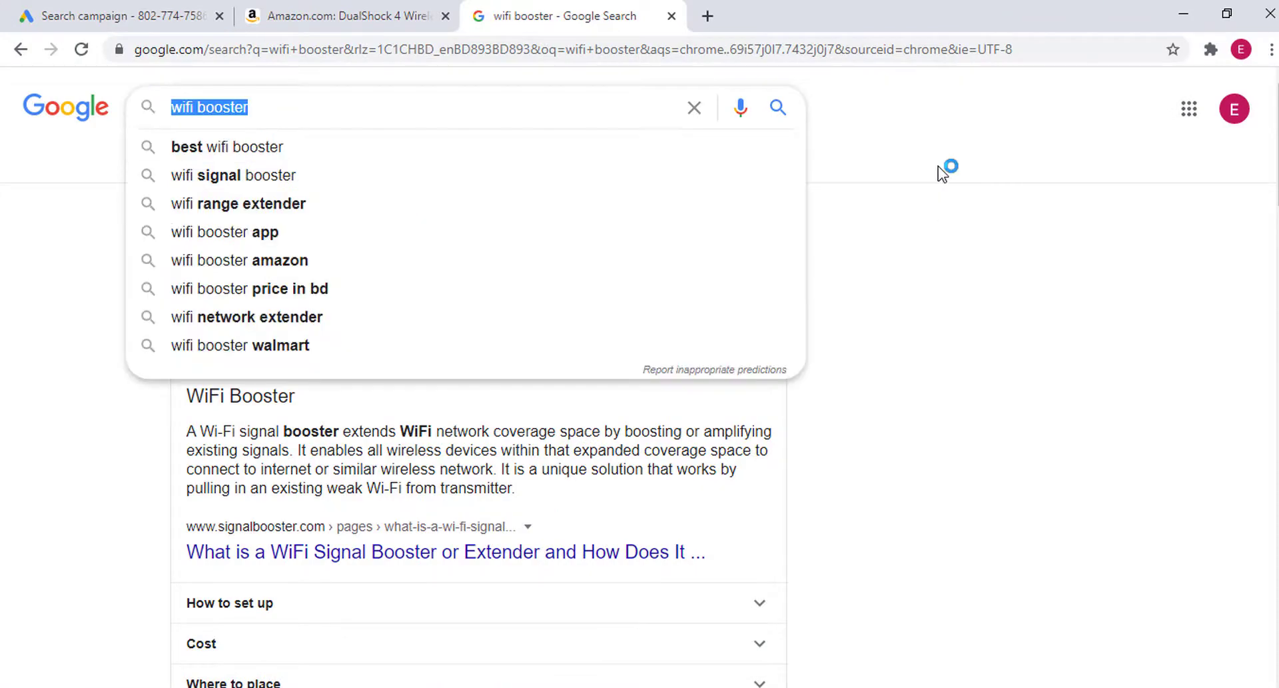
click(866, 189)
scroll(257, 182, down, 1)
scroll(255, 193, down, 18)
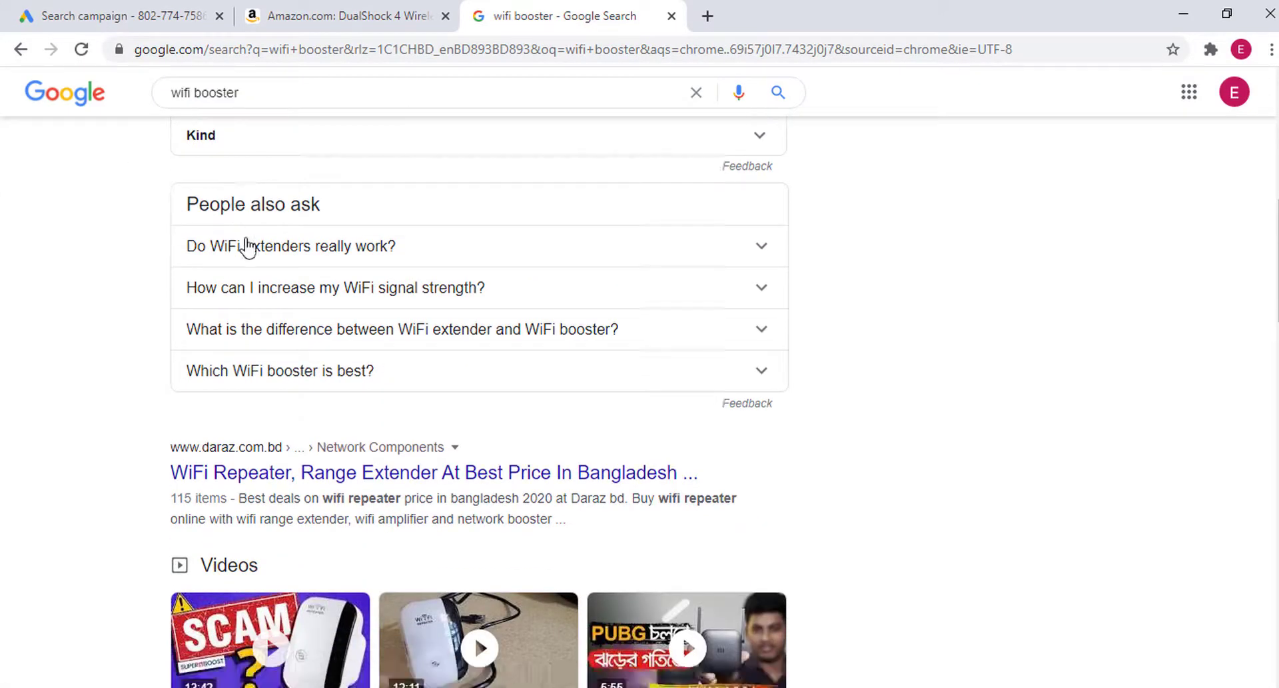
scroll(230, 266, down, 2)
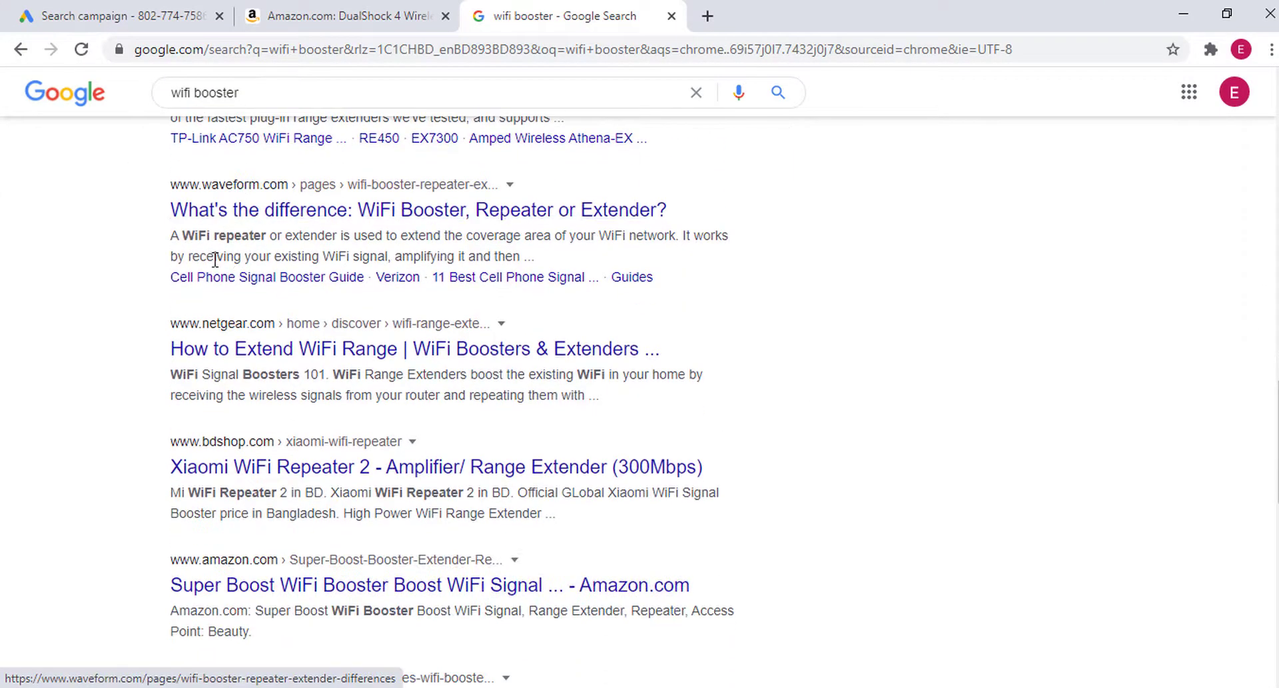
scroll(214, 263, down, 7)
scroll(207, 380, down, 4)
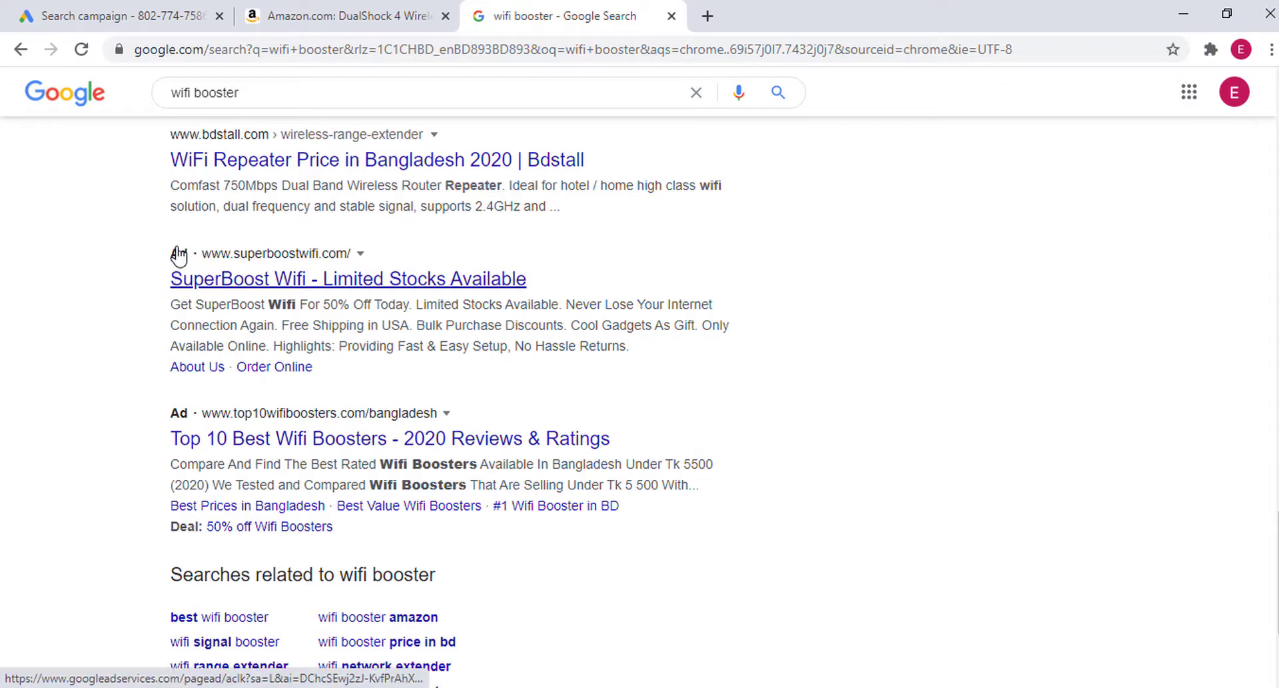
Return to the Google Ads campaign and review the Search Network description.
click(133, 13)
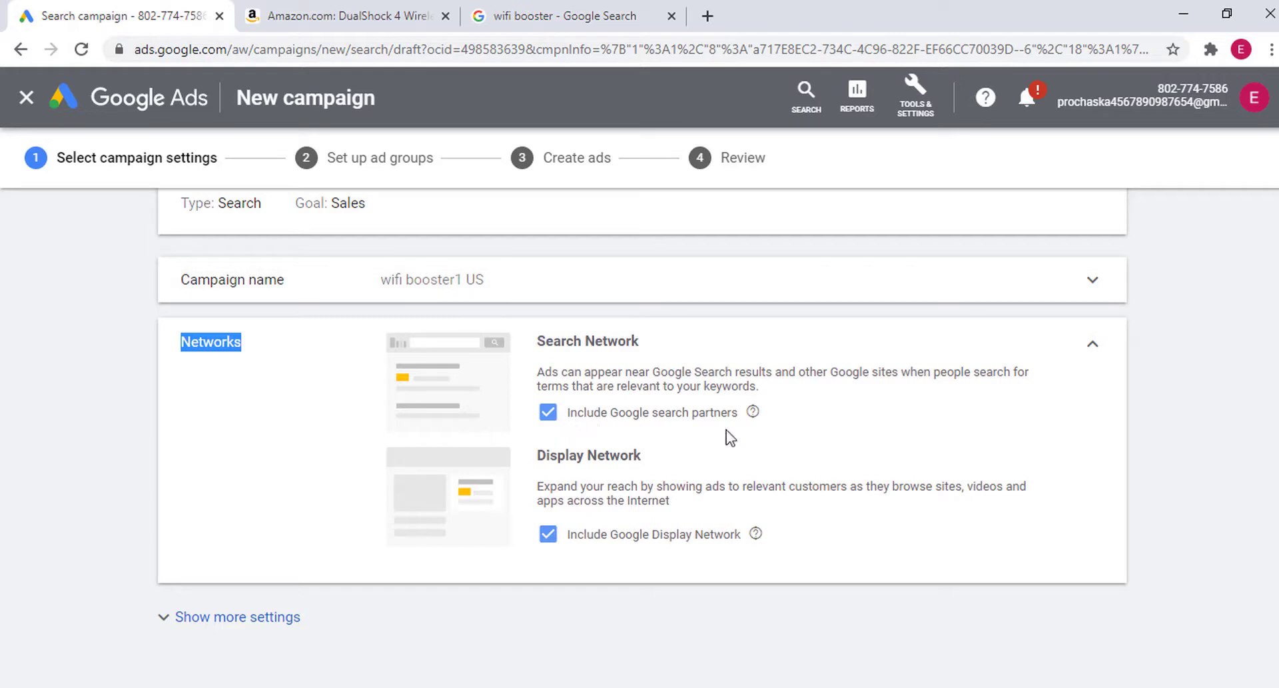
drag(609, 381, 718, 387)
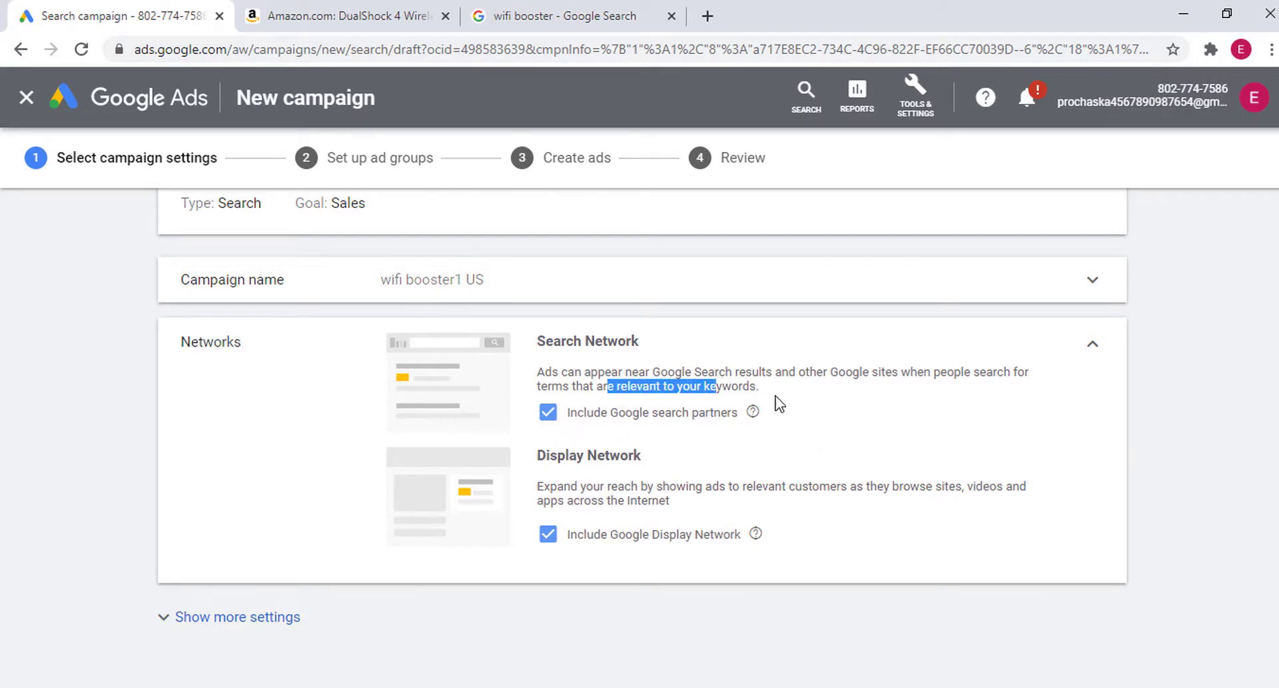
click(1271, 459)
drag(567, 379, 660, 378)
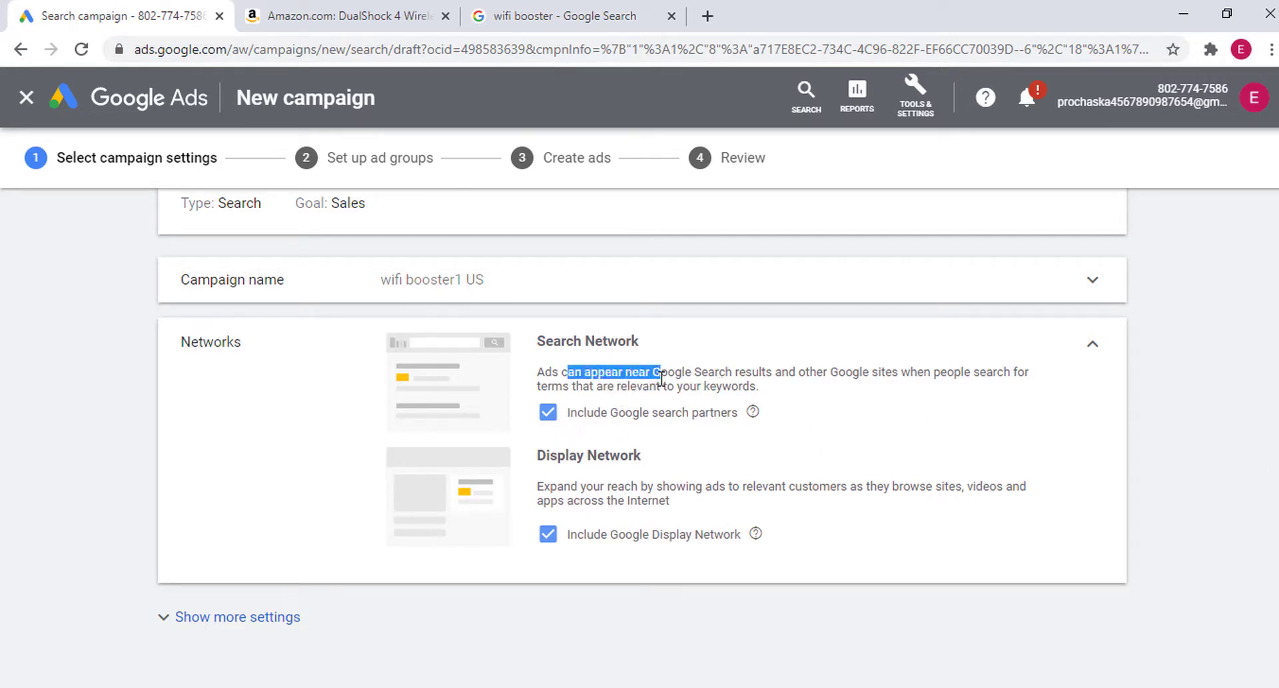
click(612, 378)
drag(541, 340, 614, 339)
click(613, 341)
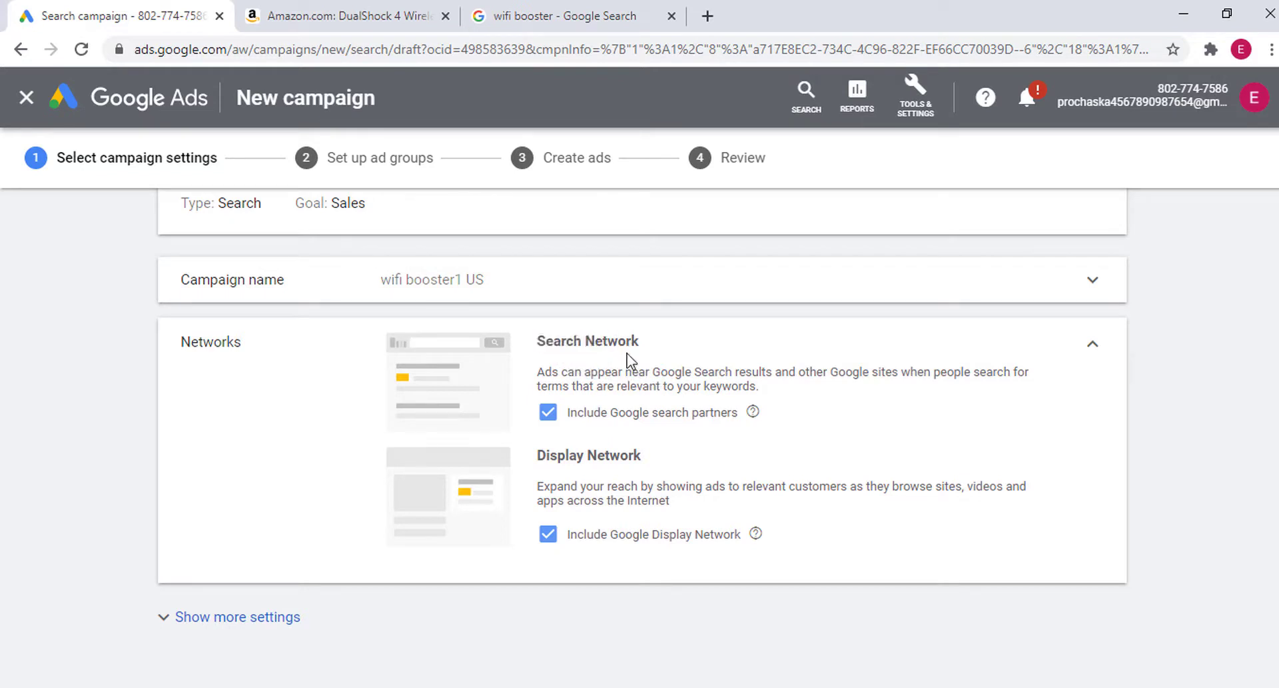
Turn off Google search partners and the Google Display Network for the campaign, and collapse the Networks section.
click(557, 419)
click(547, 547)
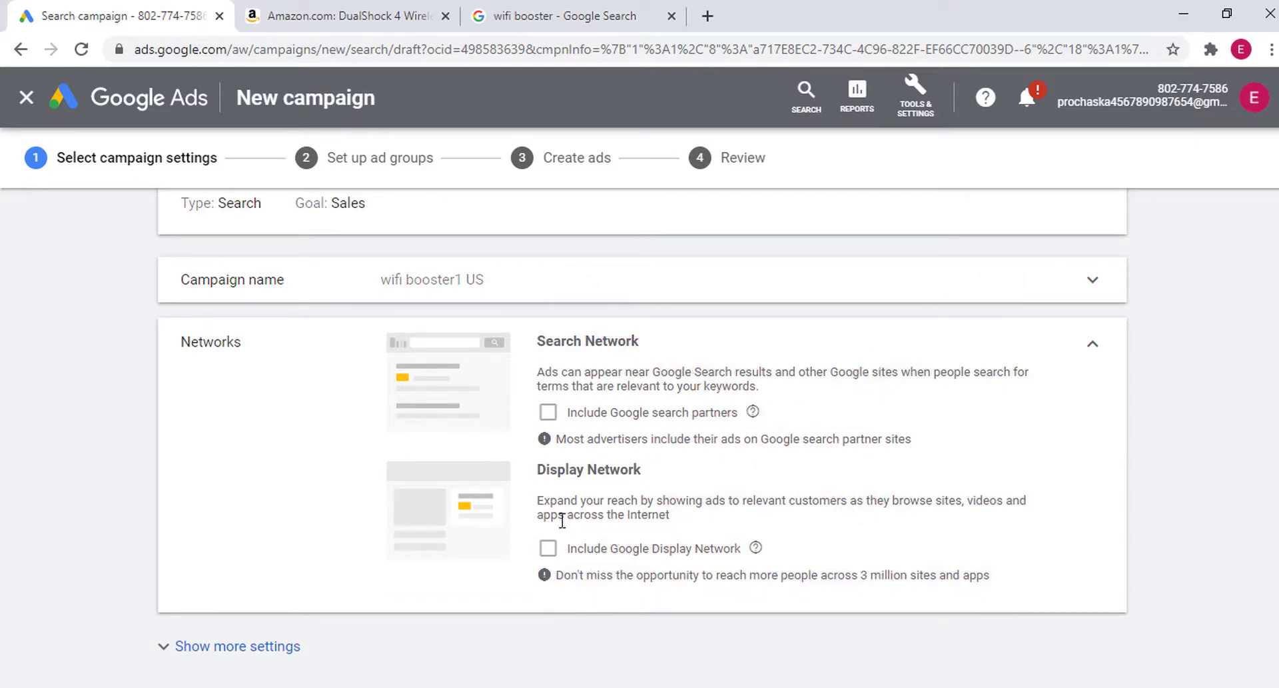
click(549, 413)
click(548, 413)
click(548, 548)
click(548, 549)
click(1095, 353)
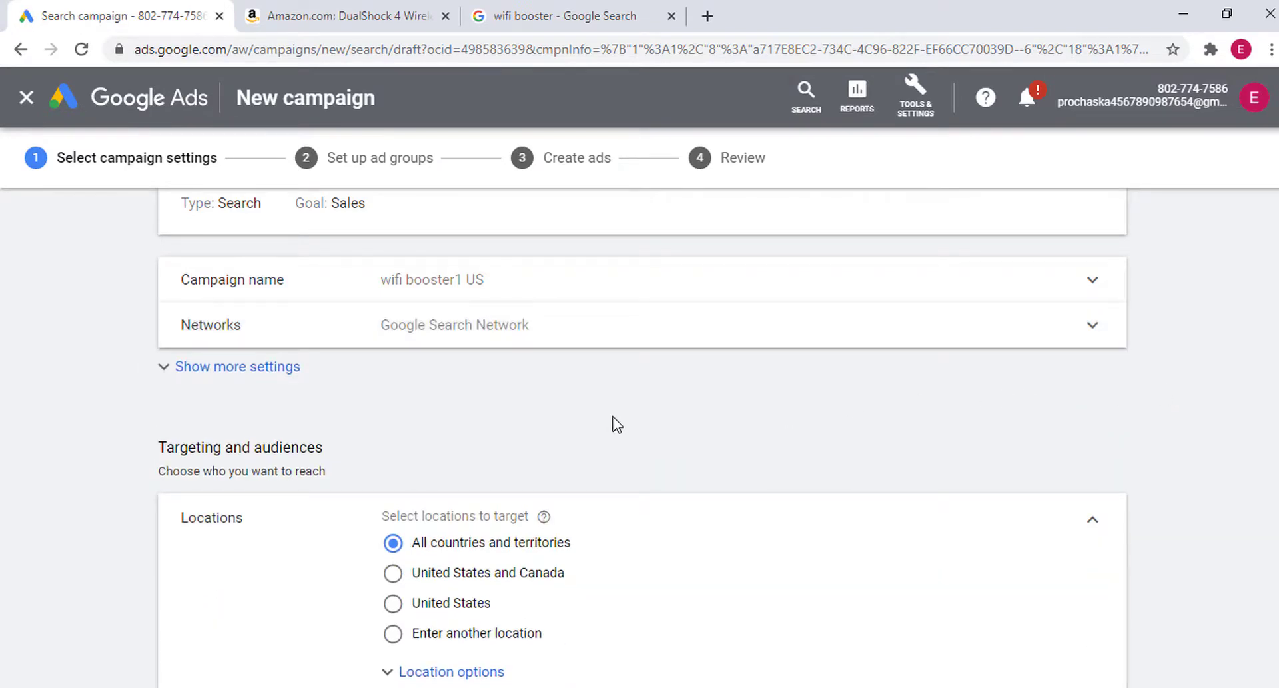
Review the Targeting and audiences section and expand the location options under Locations.
scroll(616, 424, down, 3)
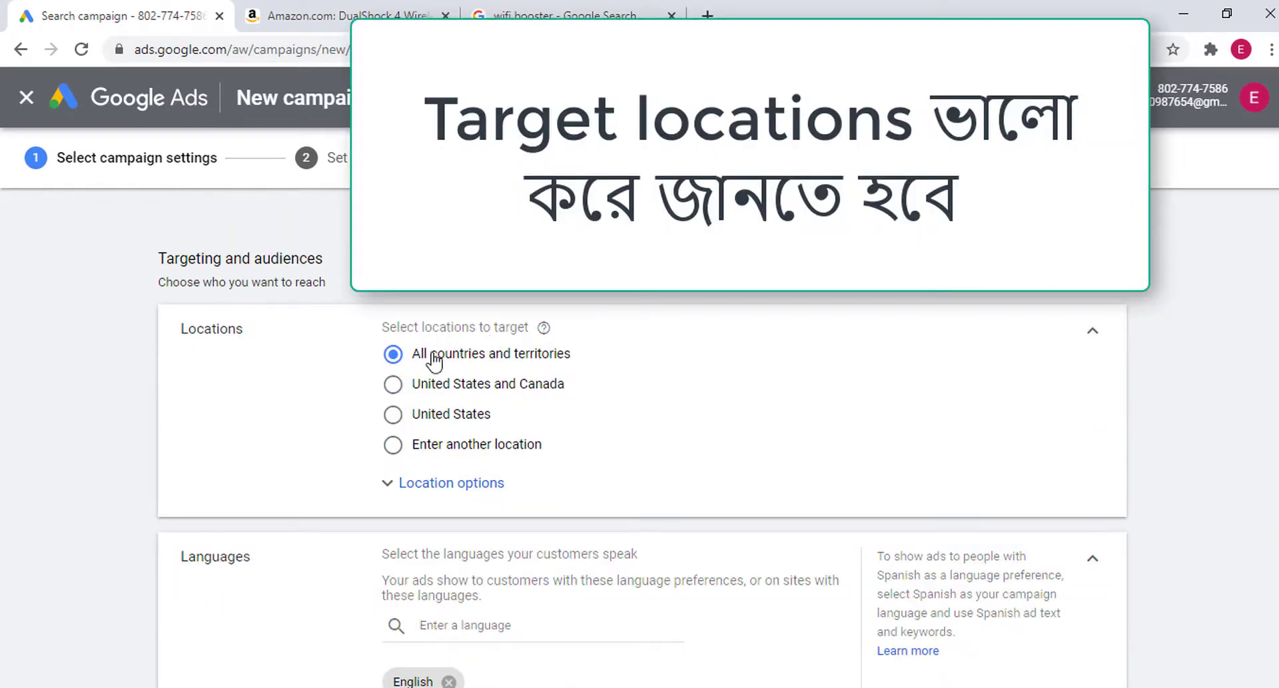
scroll(500, 371, up, 4)
scroll(451, 436, down, 3)
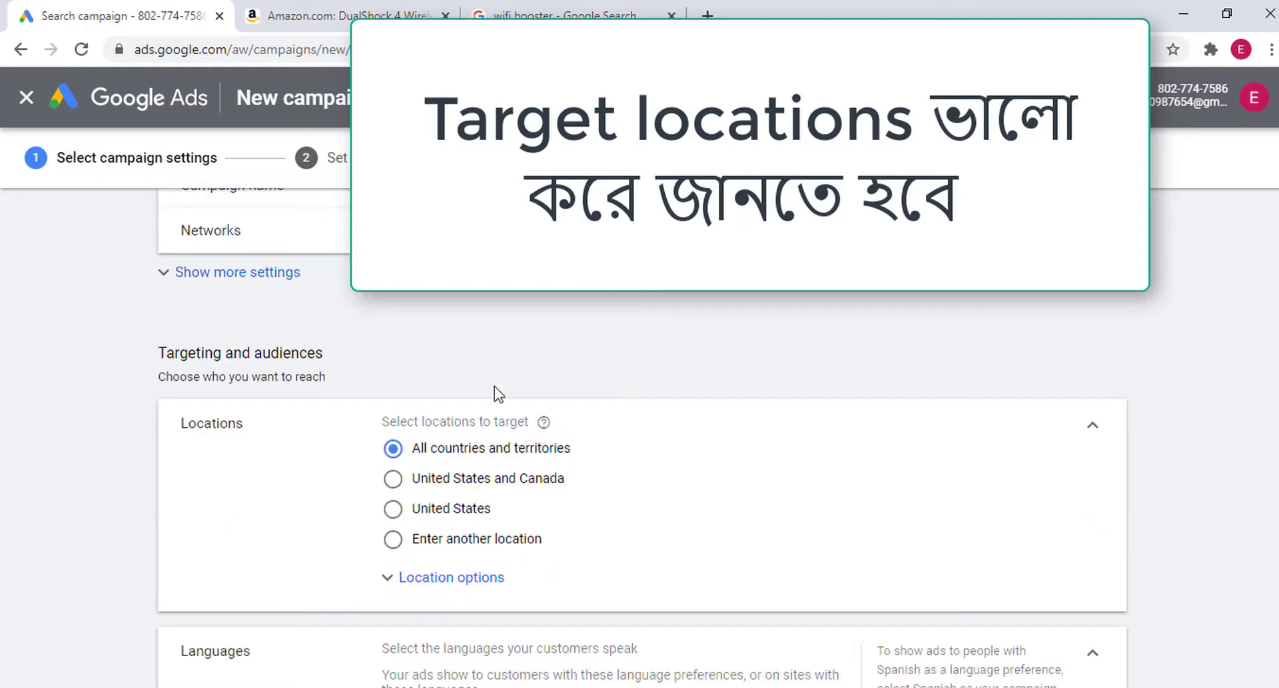
scroll(523, 440, down, 2)
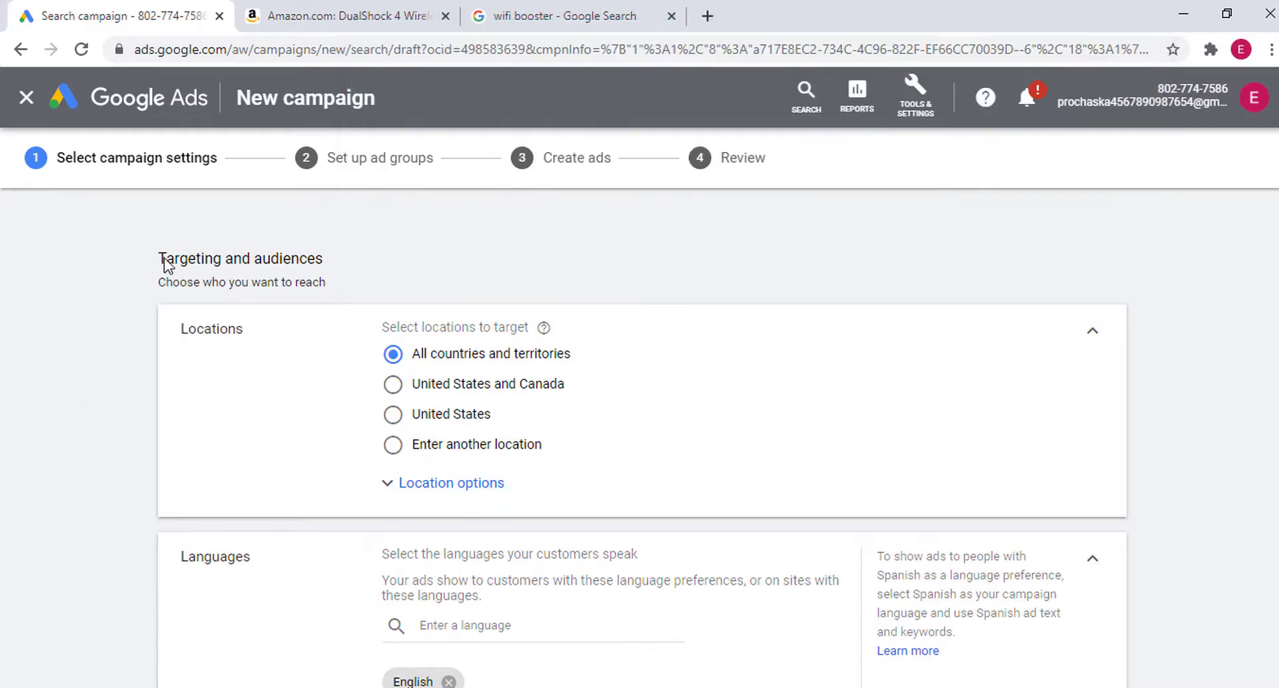
drag(157, 259, 340, 262)
click(247, 334)
click(460, 493)
scroll(526, 485, down, 3)
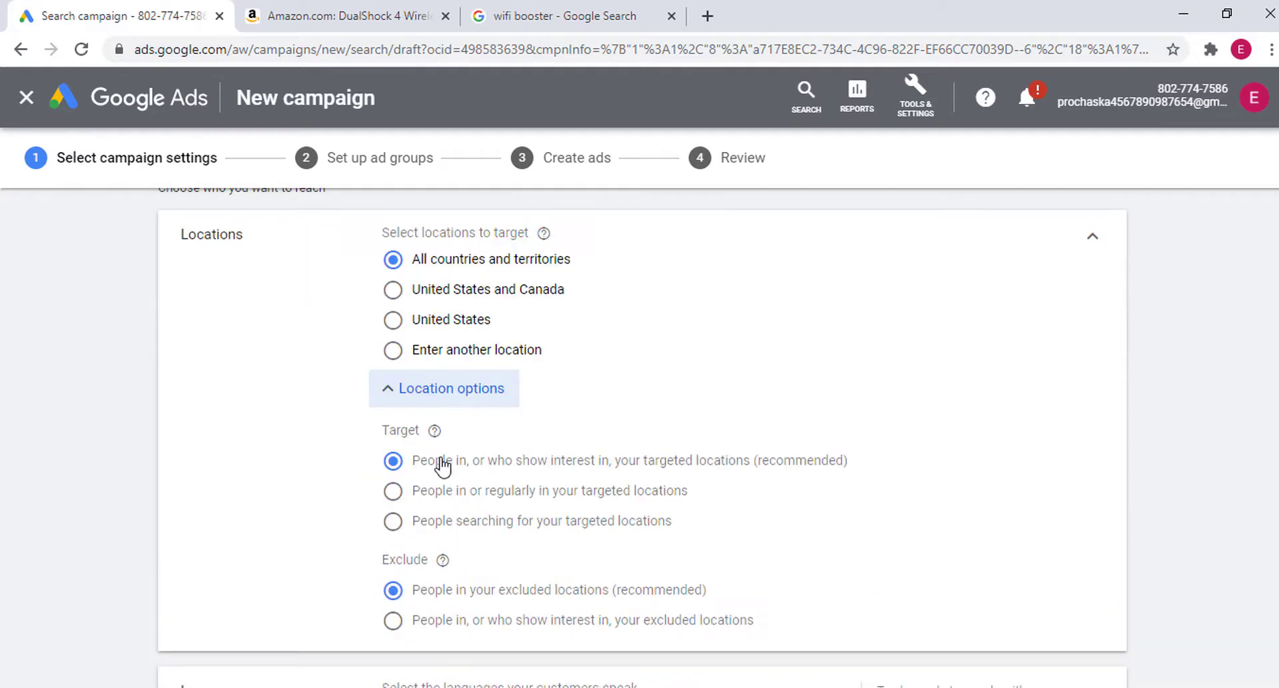
Examine the Target and Exclude choices in the location options, including the recommended people in or interested in targeted locations.
scroll(436, 477, up, 2)
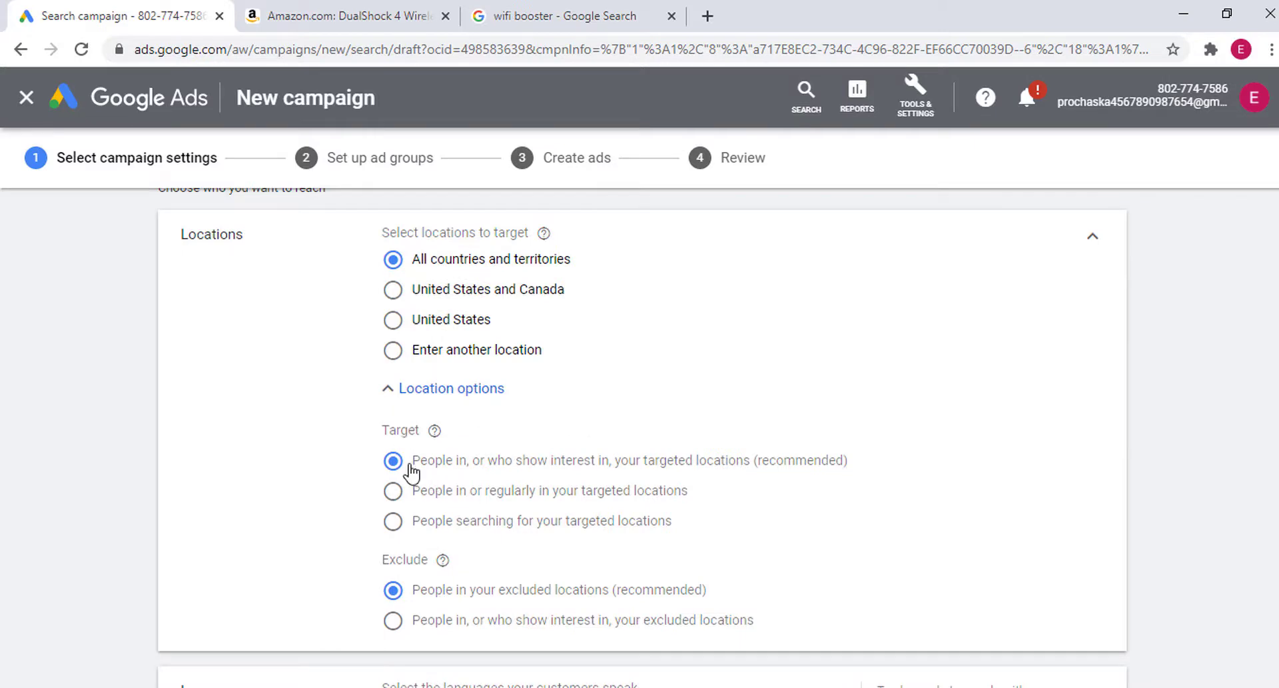
drag(411, 470, 1045, 502)
click(1045, 502)
scroll(480, 569, down, 3)
scroll(526, 493, up, 3)
drag(414, 467, 1154, 508)
click(1239, 493)
scroll(519, 493, down, 1)
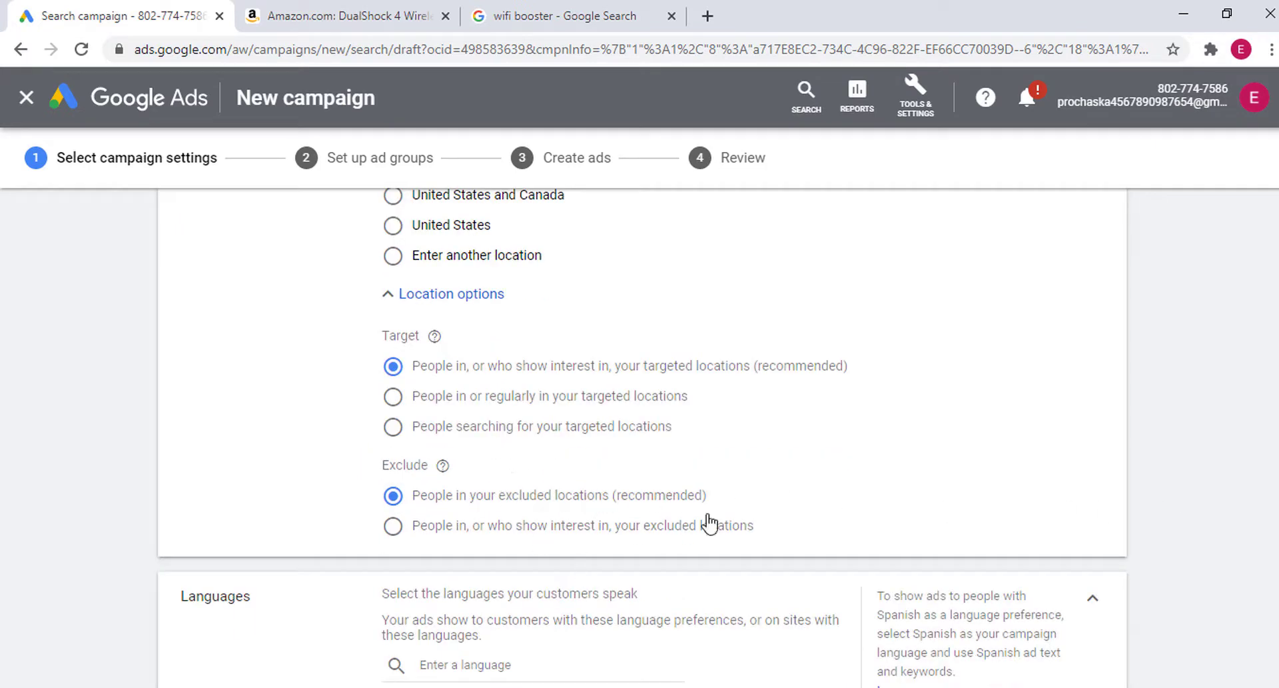
scroll(445, 420, up, 1)
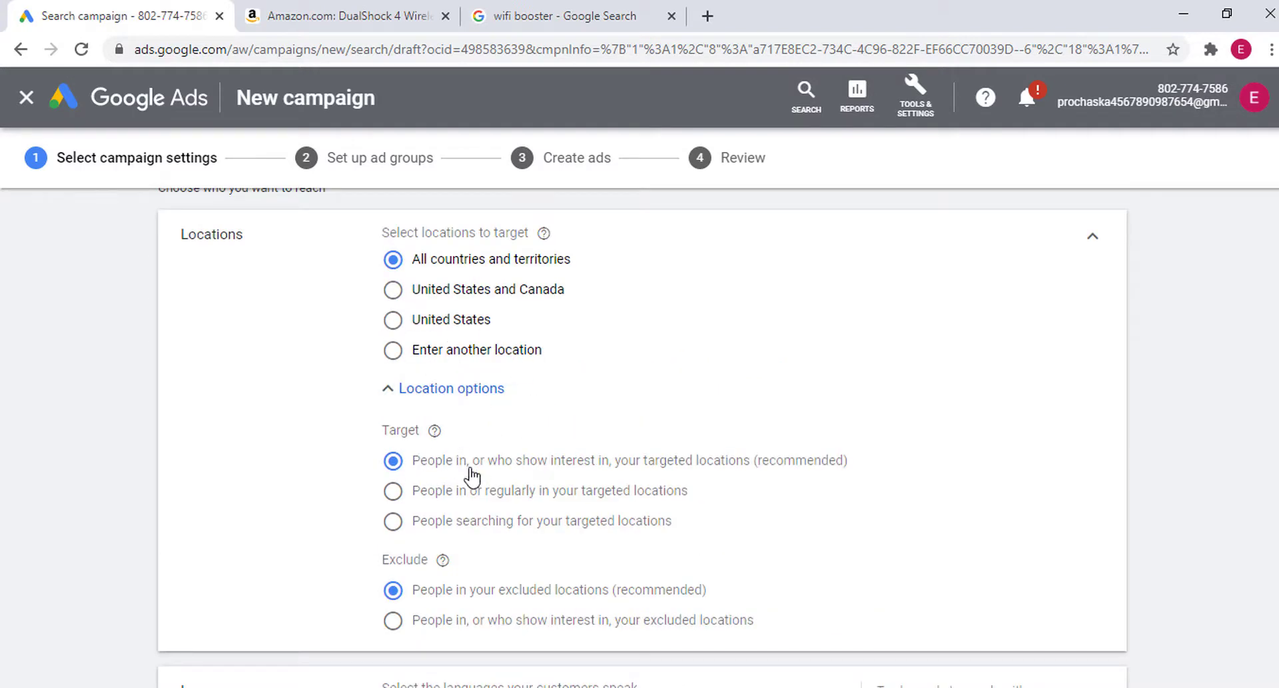
Switch the locations to a custom entry, exclude the United Kingdom, and review its entry in the excluded locations.
click(402, 322)
click(395, 351)
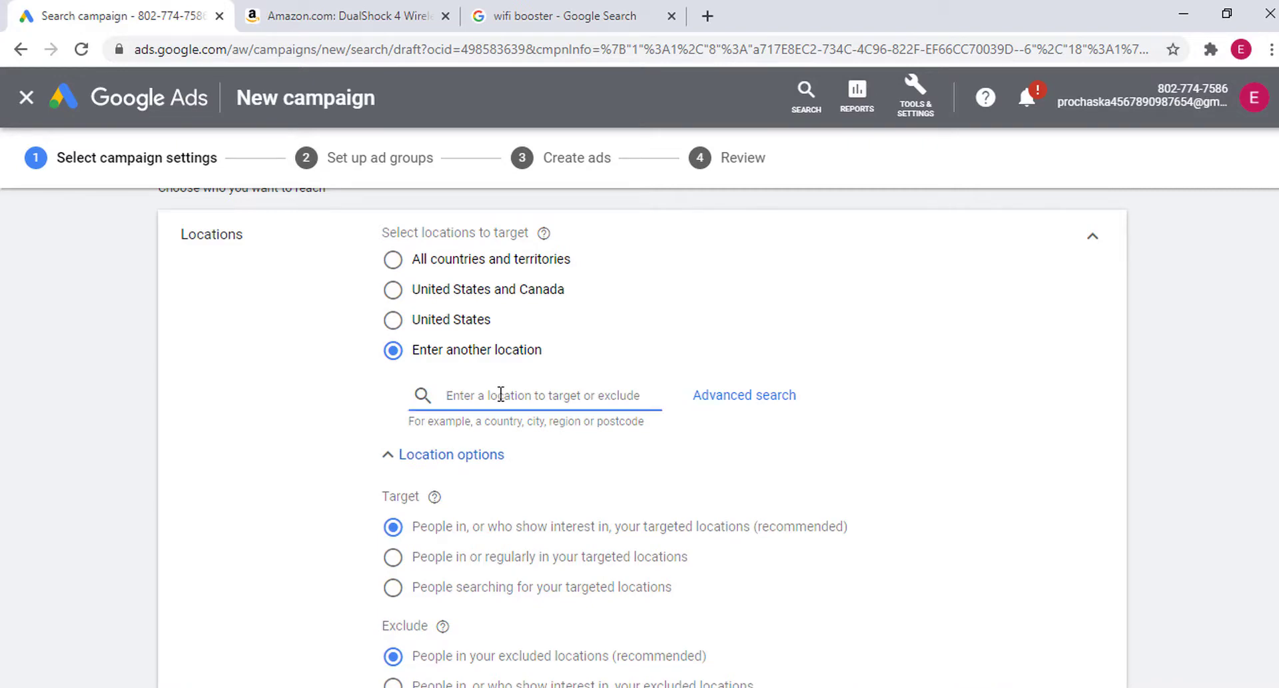
text(u)
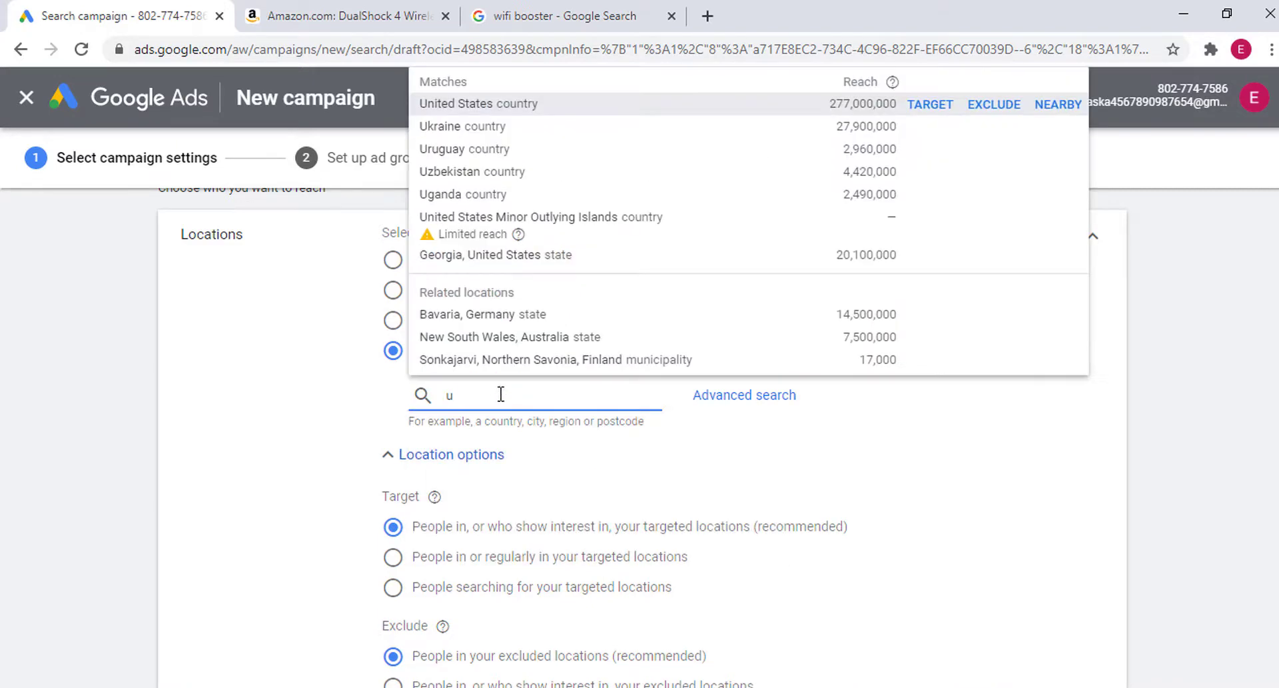
text(nu)
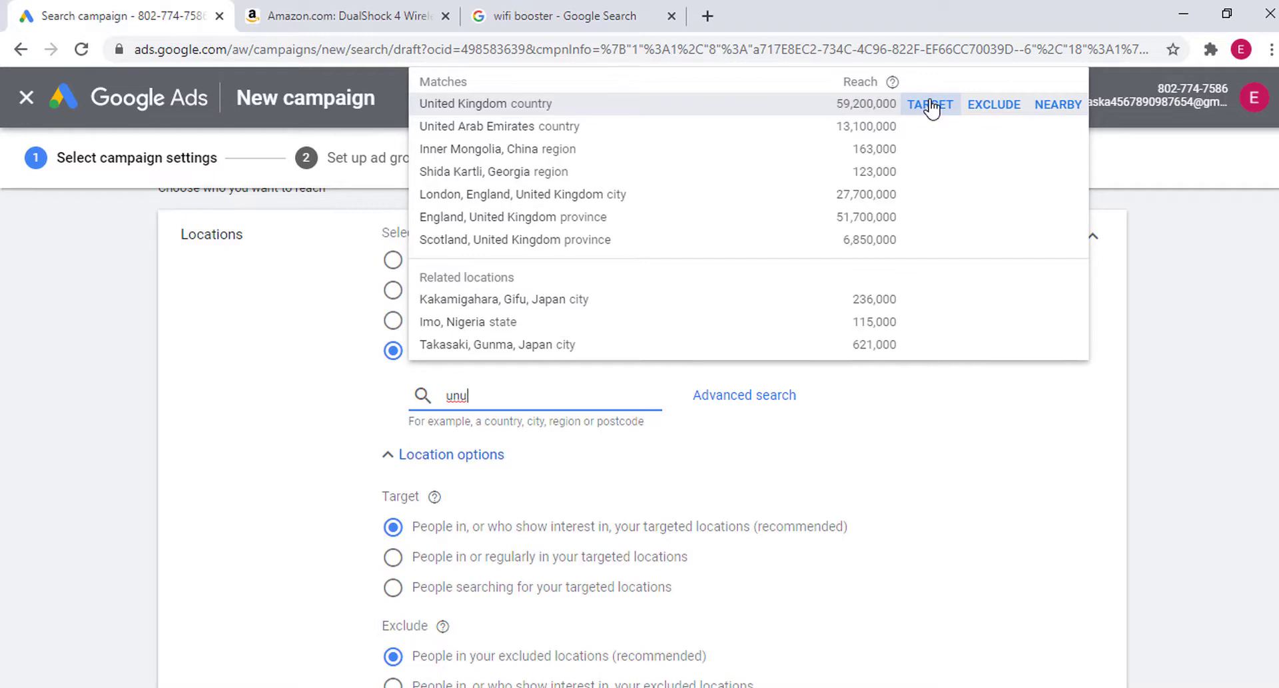
click(995, 107)
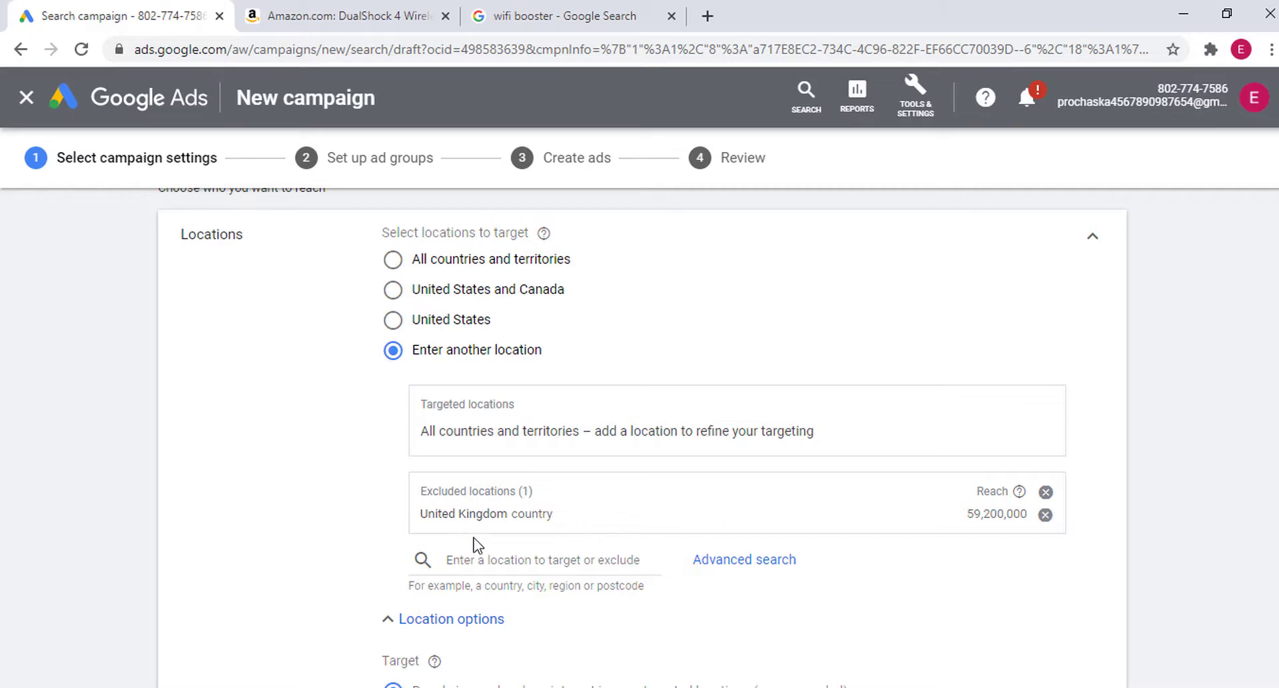
drag(552, 514, 263, 536)
click(264, 536)
drag(962, 522, 1017, 519)
click(1125, 546)
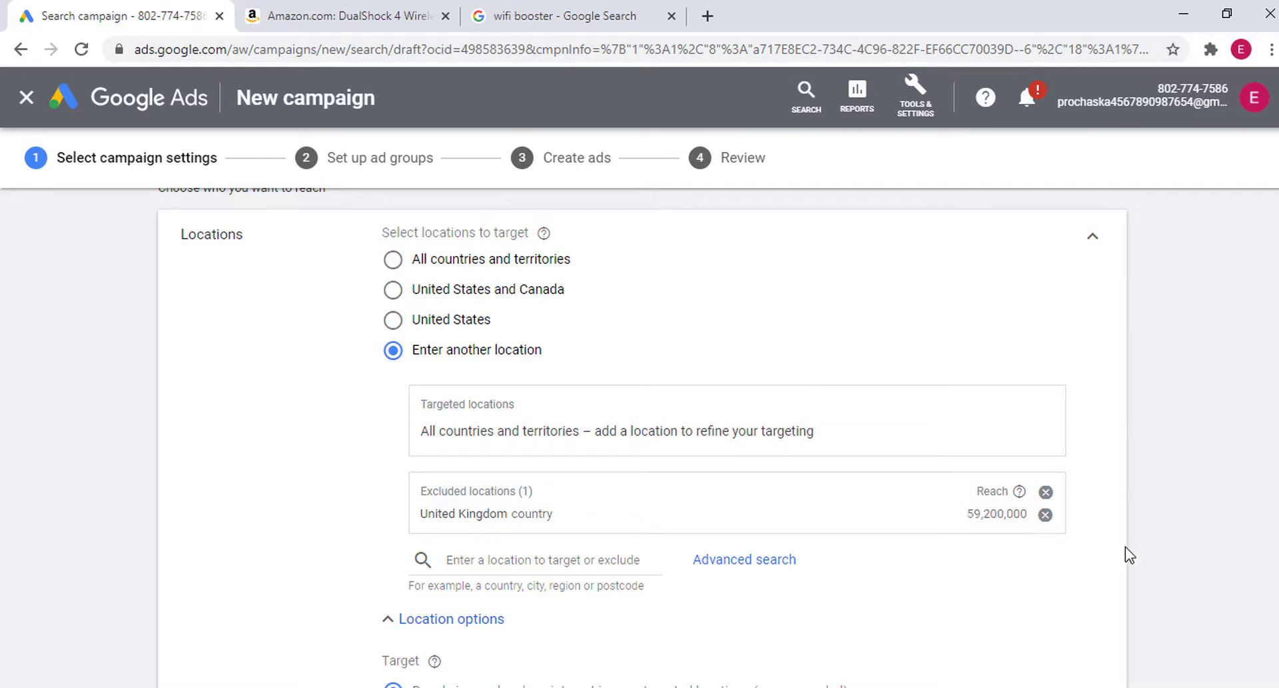
Remove the United Kingdom from the excluded locations and choose United States as the target location.
click(1045, 515)
click(508, 399)
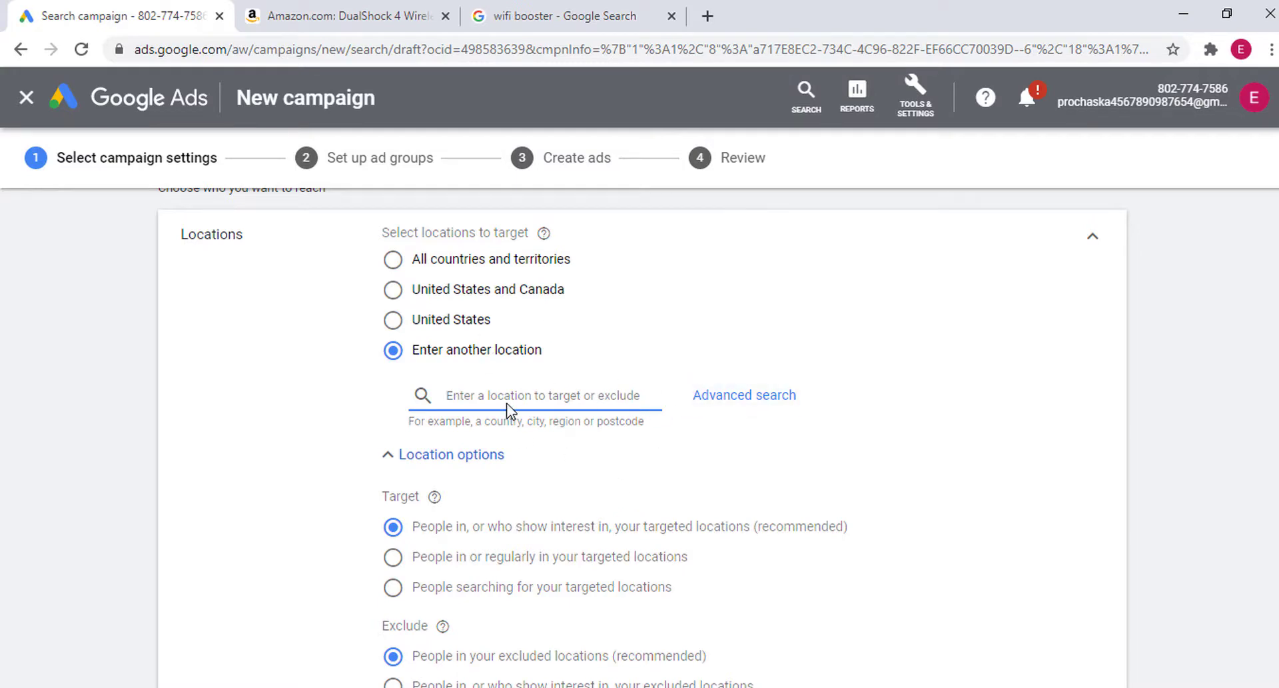
click(393, 320)
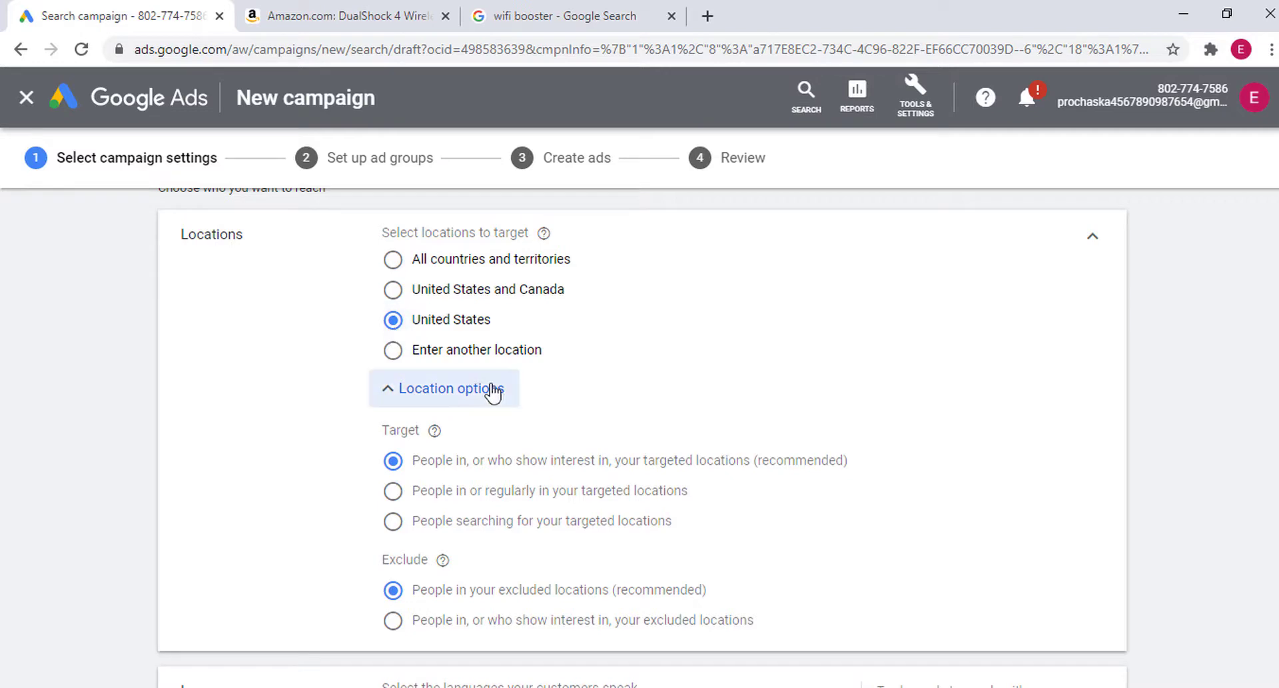
Switch the locations to a custom entry and target the state of California, United States.
click(393, 351)
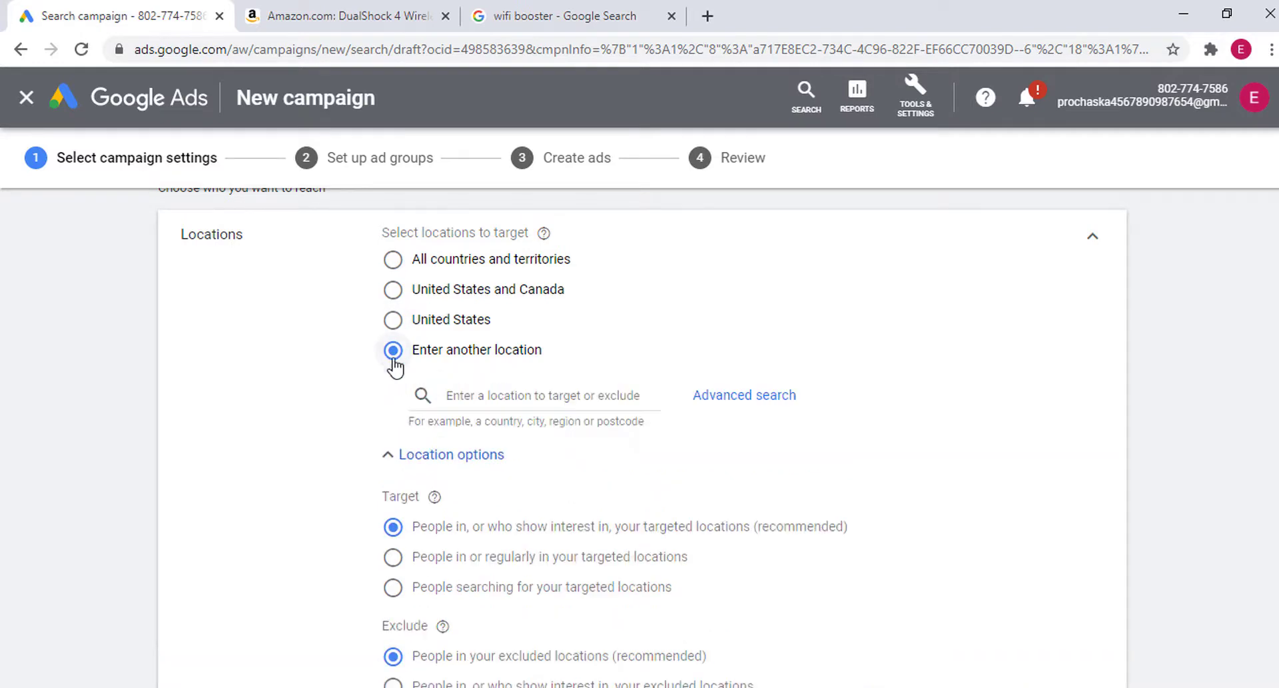
click(484, 397)
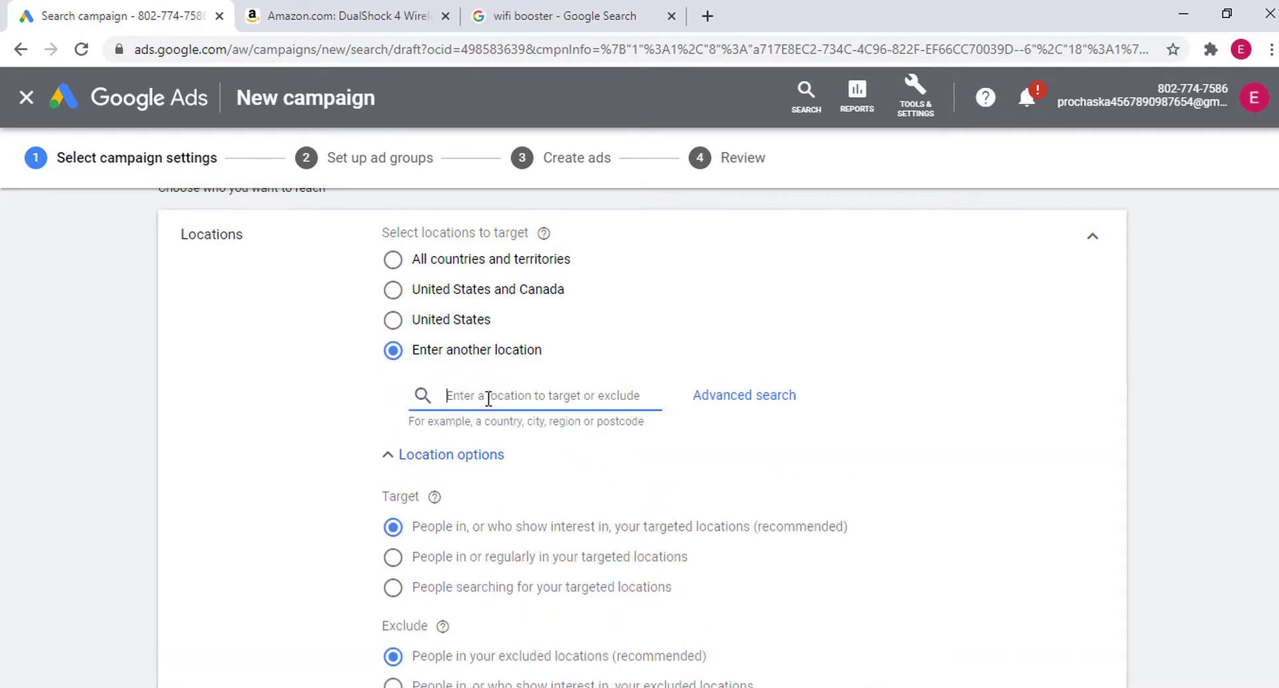
text(cali)
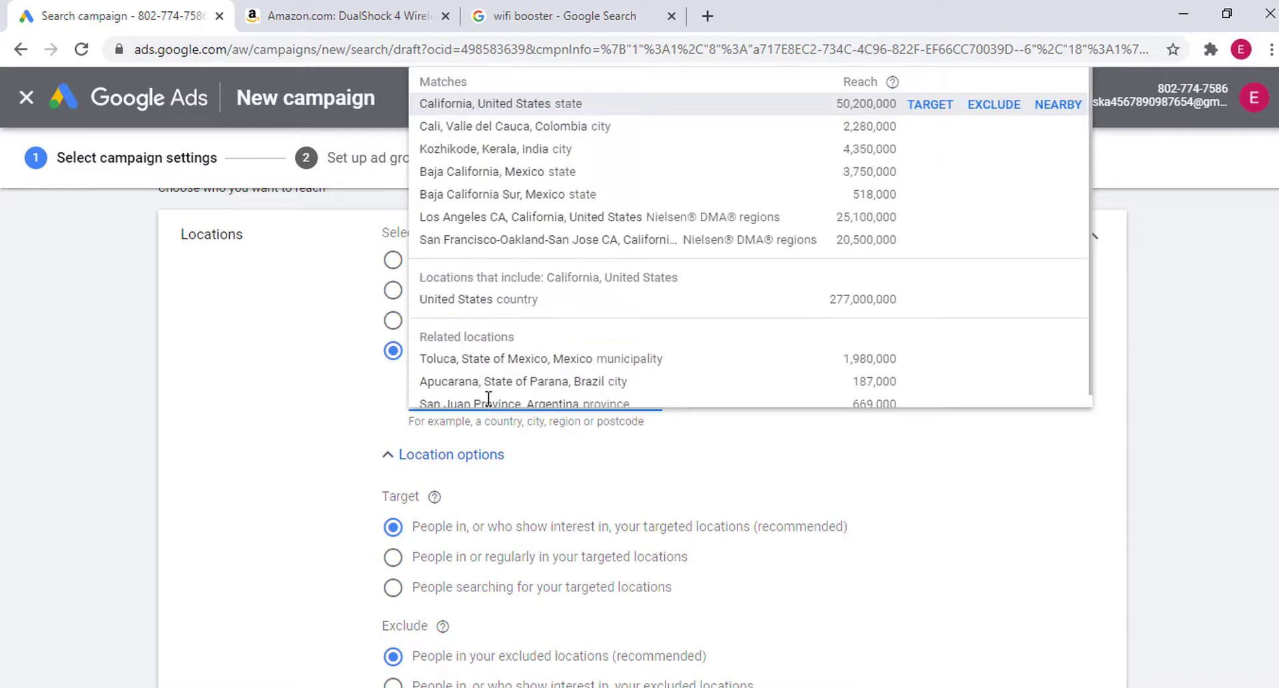
text(fornia)
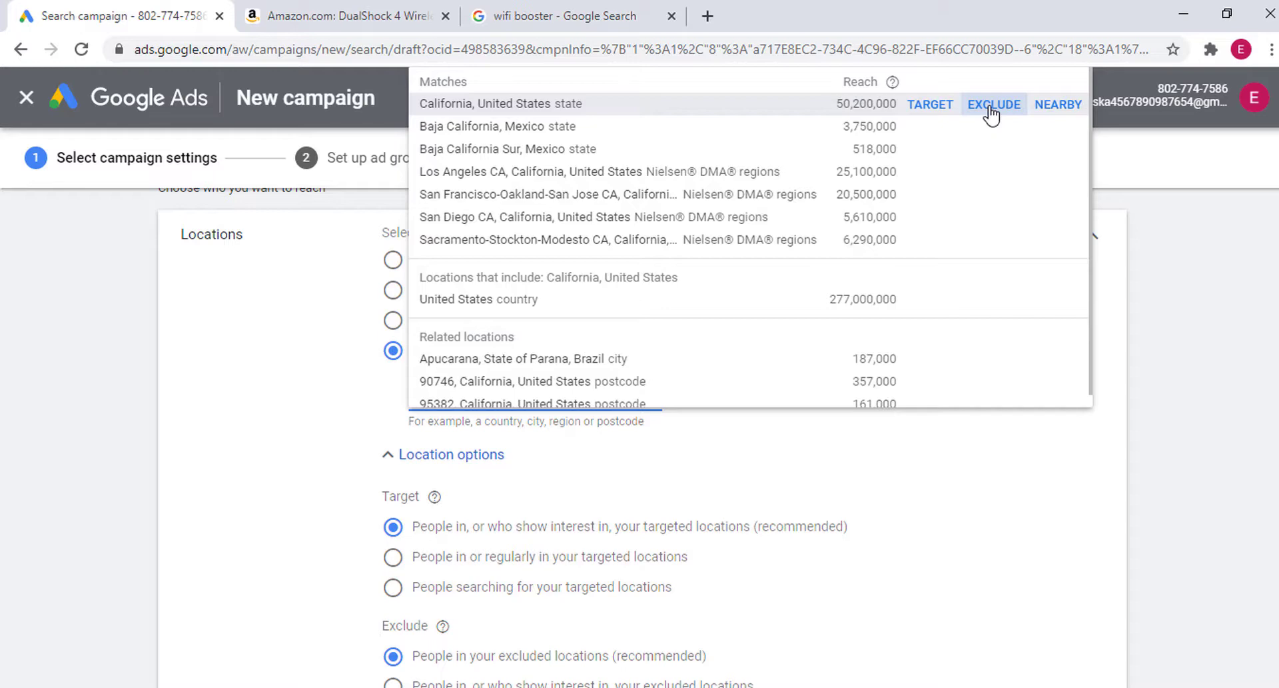
click(933, 107)
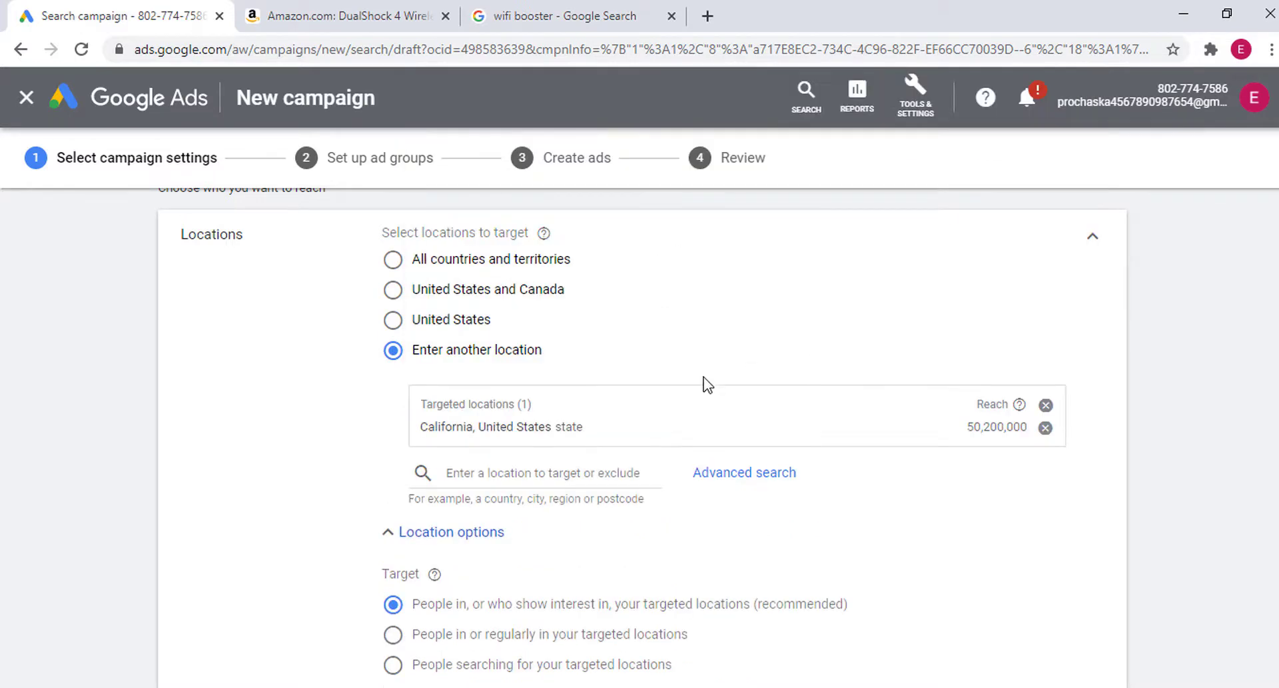
Add the state of New York, United States, to the targeted locations and review the reach of both states.
click(522, 473)
text(new)
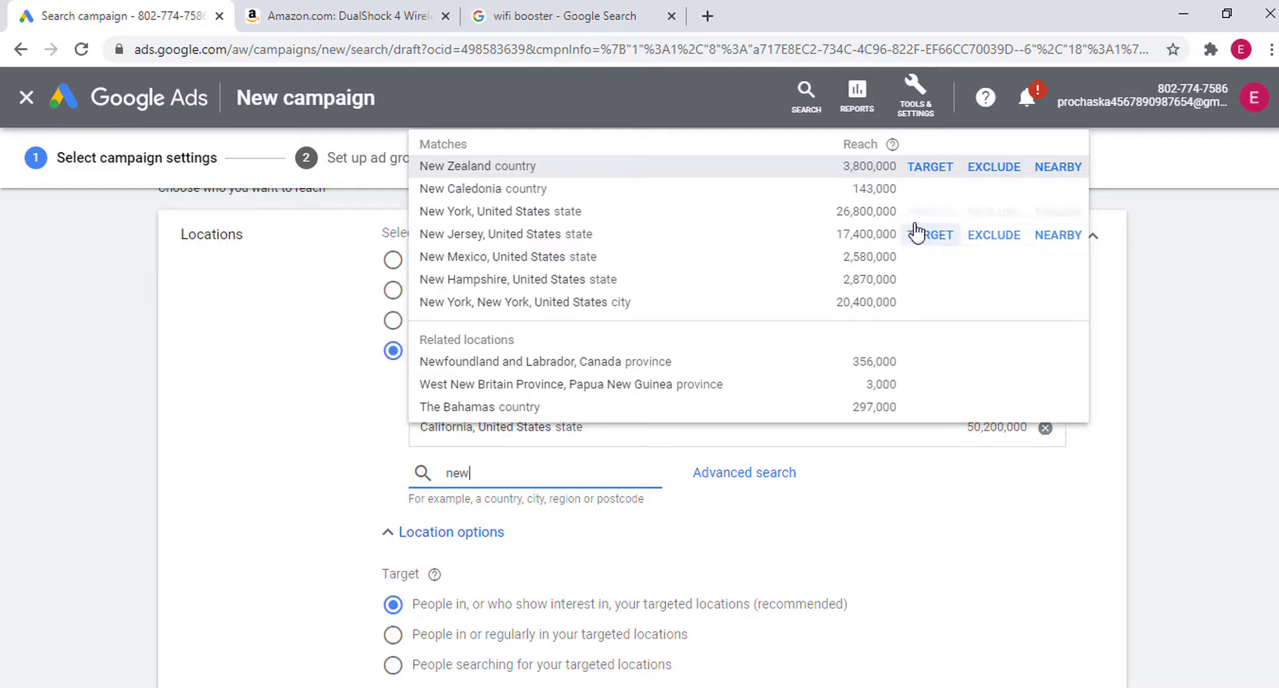
click(928, 212)
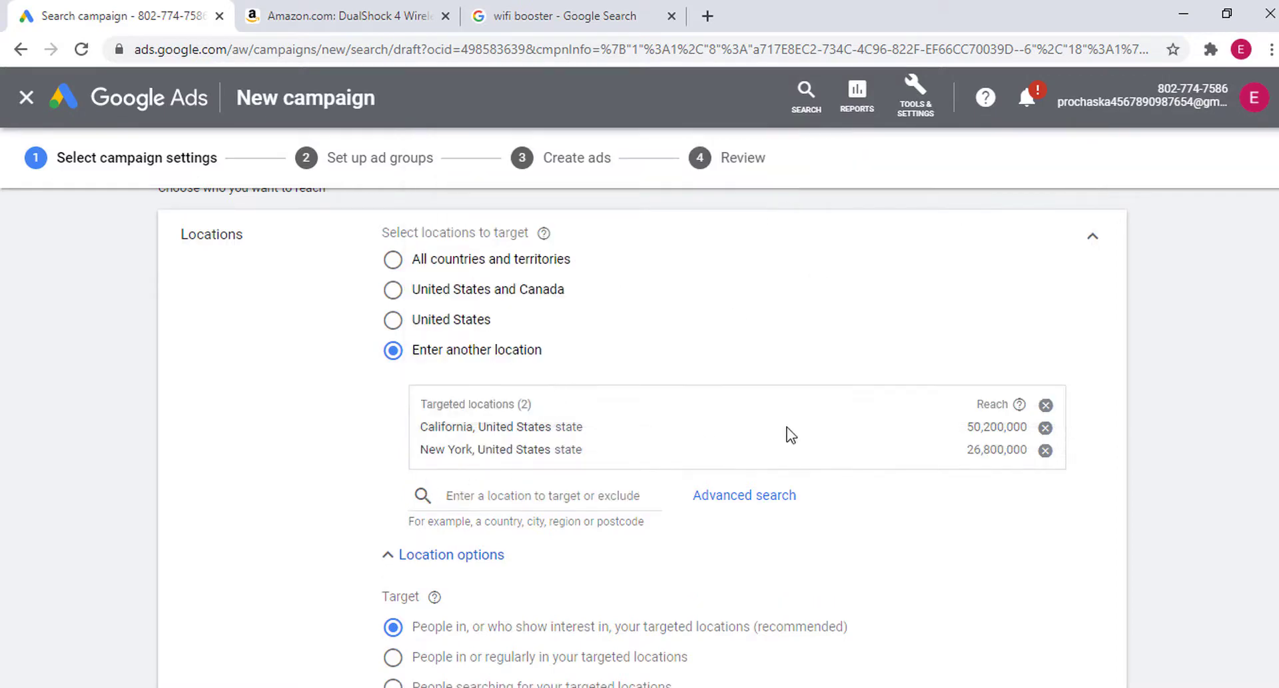
drag(968, 427, 1014, 451)
click(1155, 506)
Exclude the state of Florida, United States, from the campaign's locations.
click(498, 494)
text(f)
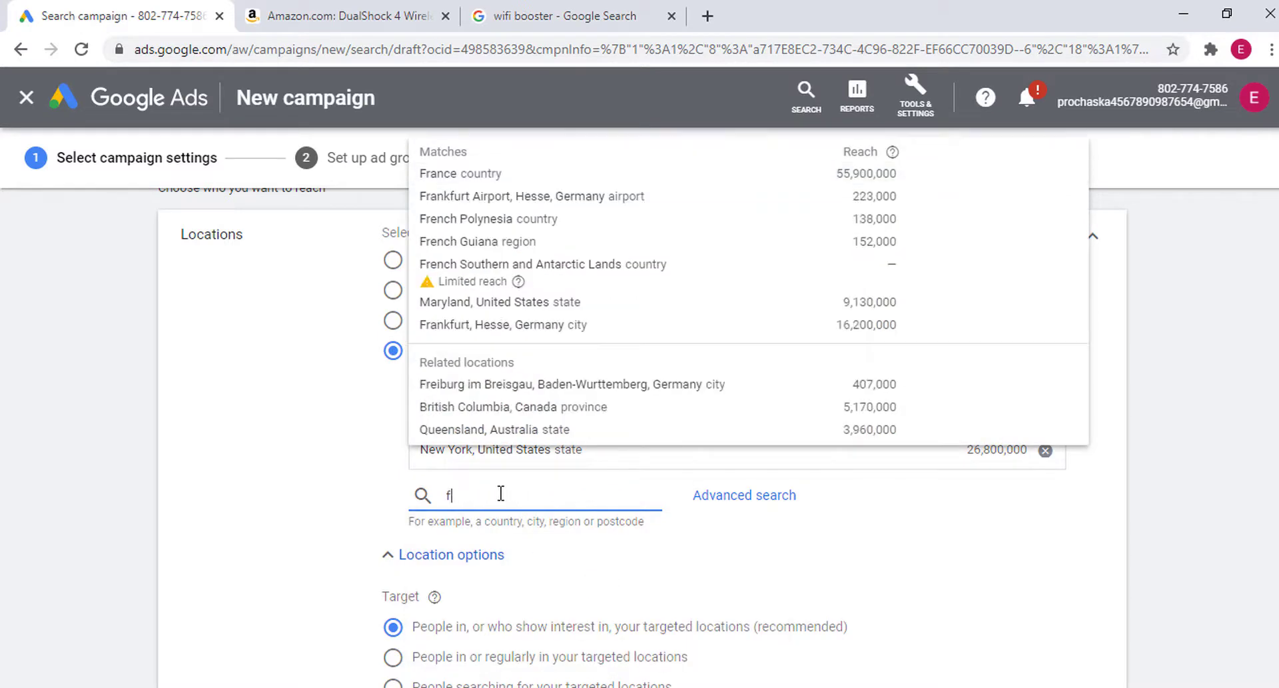
text(lo)
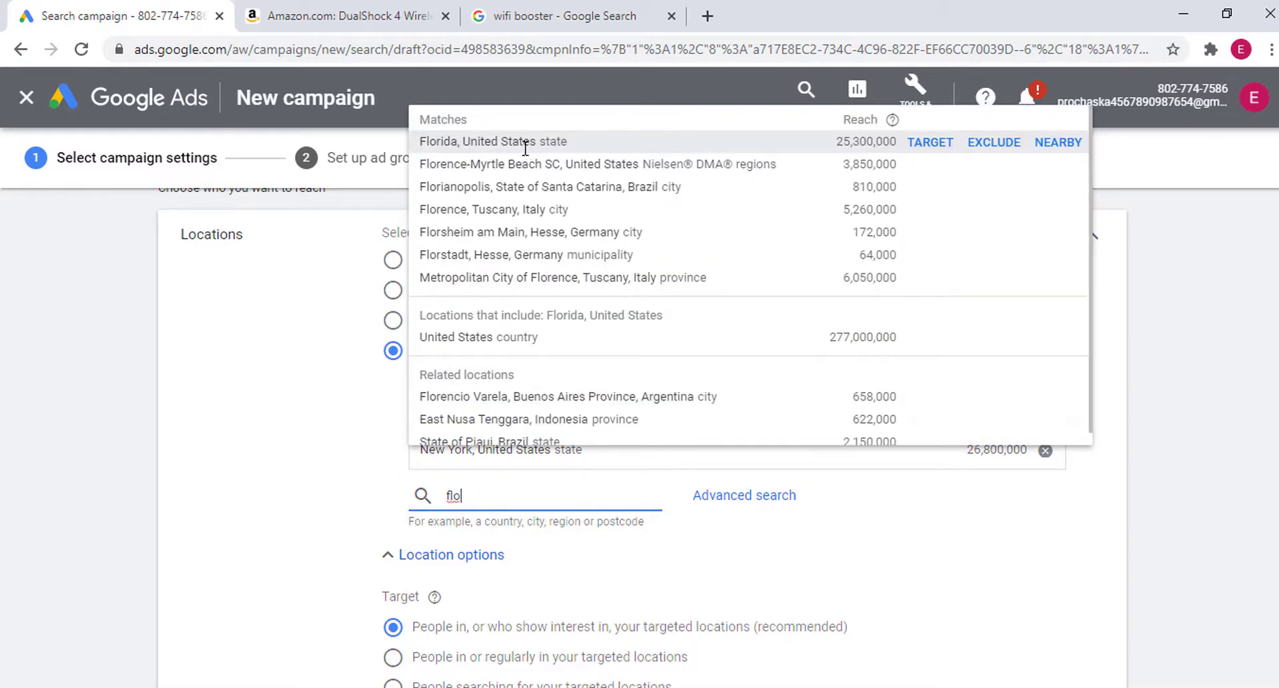
click(1000, 154)
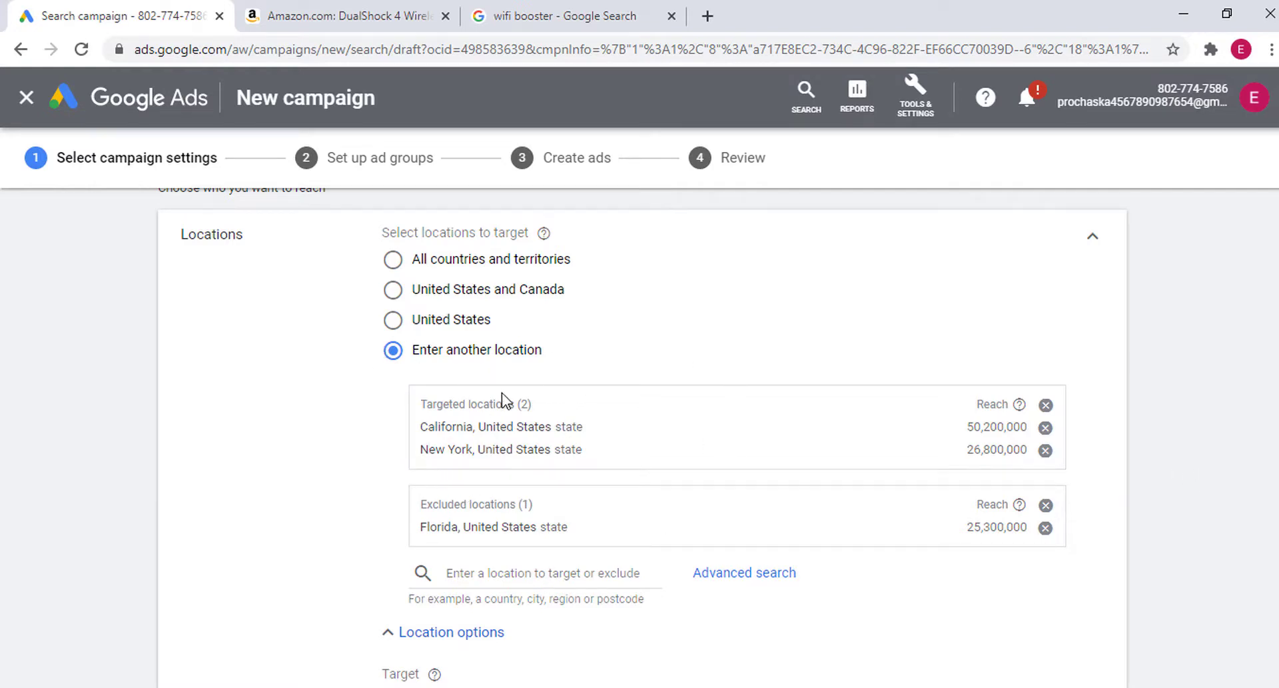
Open the advanced location search and remove Florida from the excluded locations.
scroll(513, 551, down, 3)
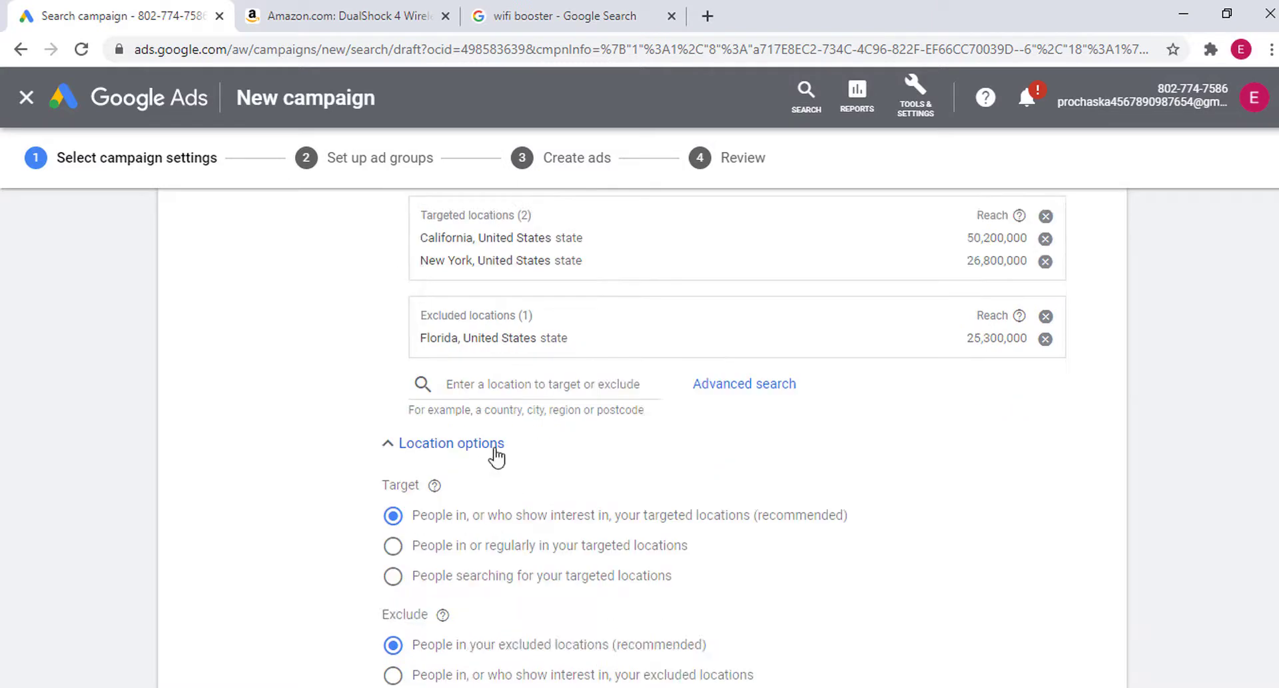
click(742, 385)
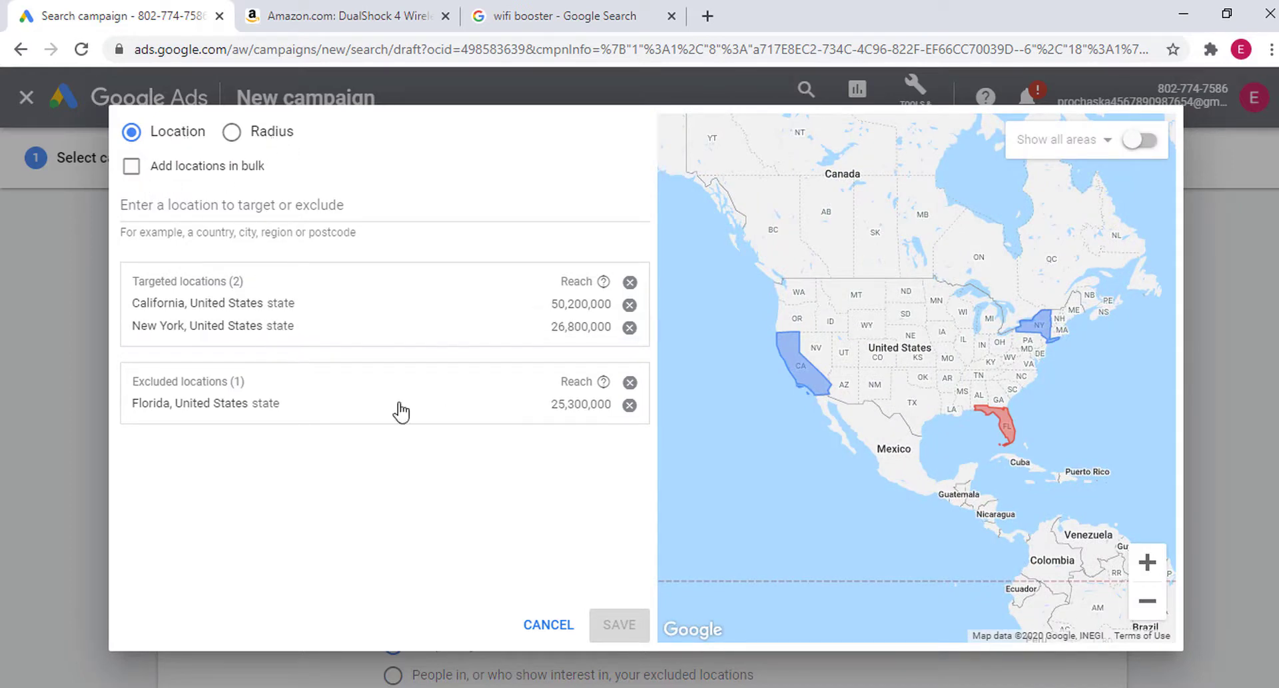
click(629, 404)
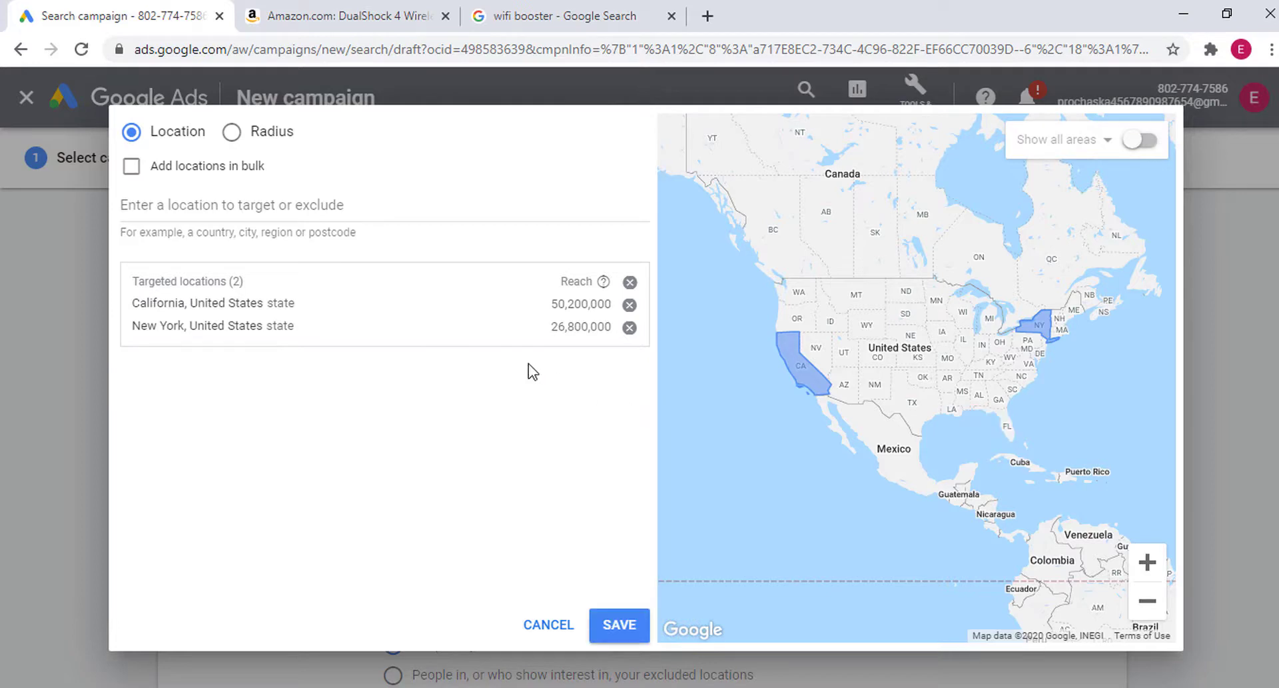
Enable adding locations in bulk, search for postcode 90002, and target the matching California location.
click(132, 167)
click(167, 208)
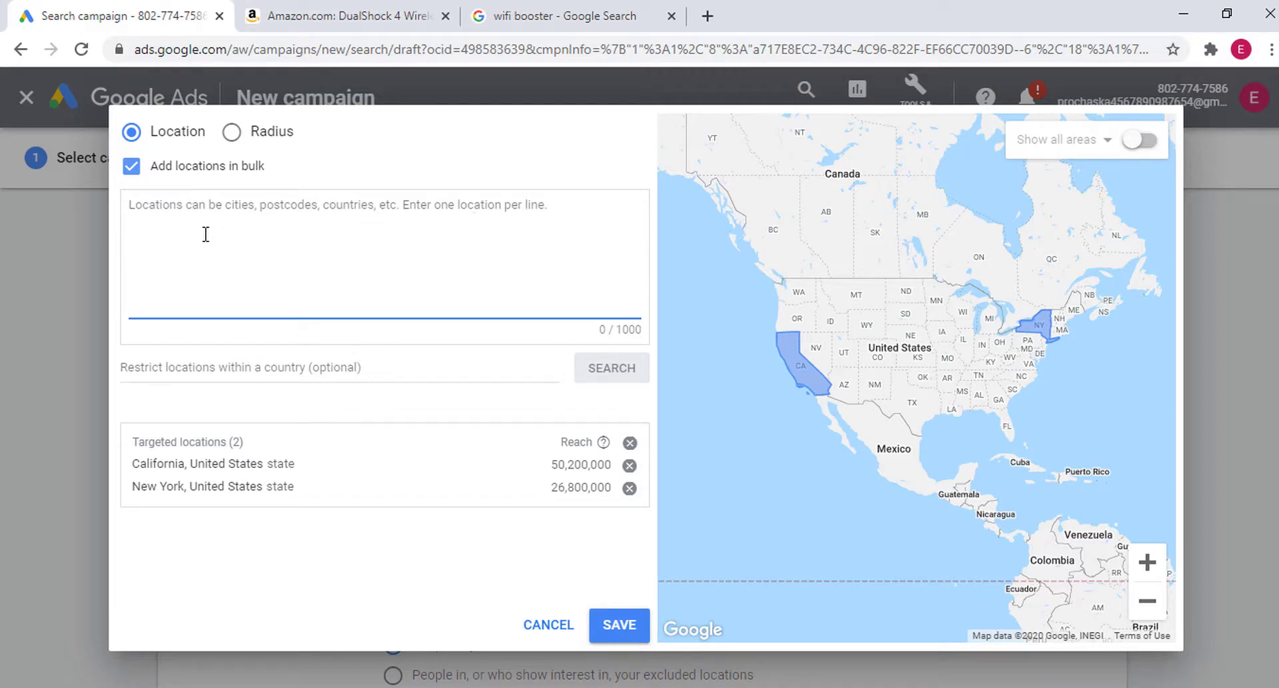
text(90002)
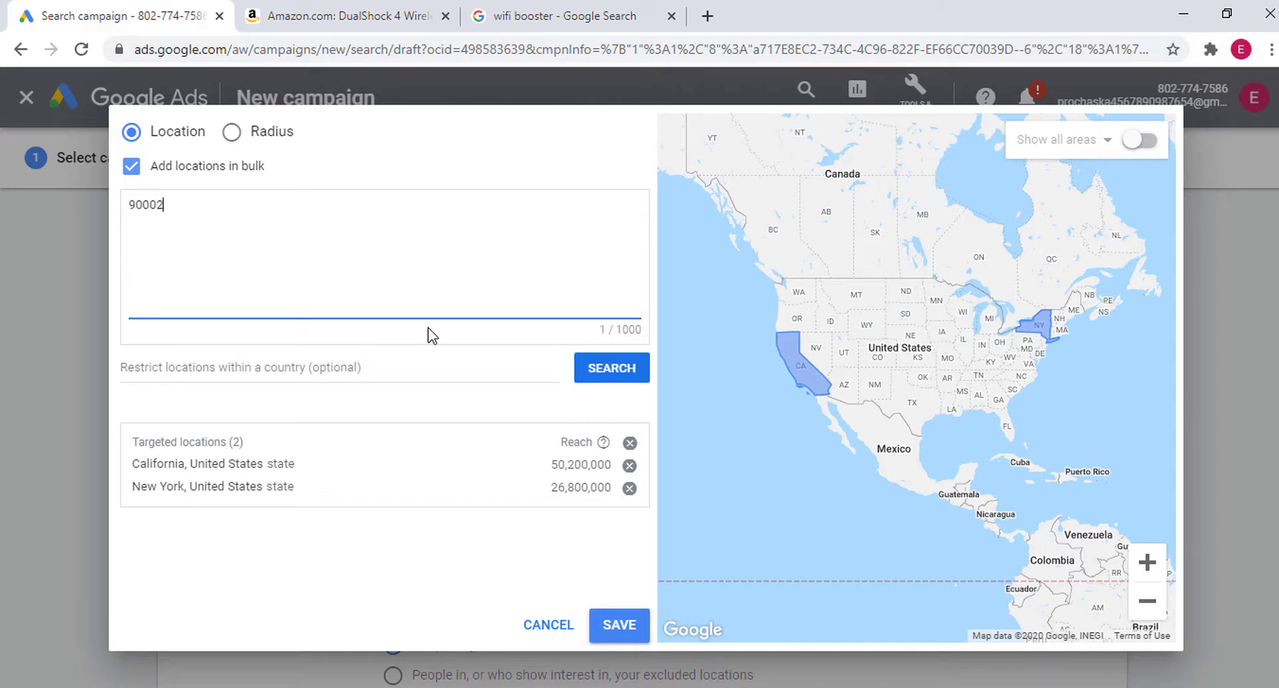
click(589, 375)
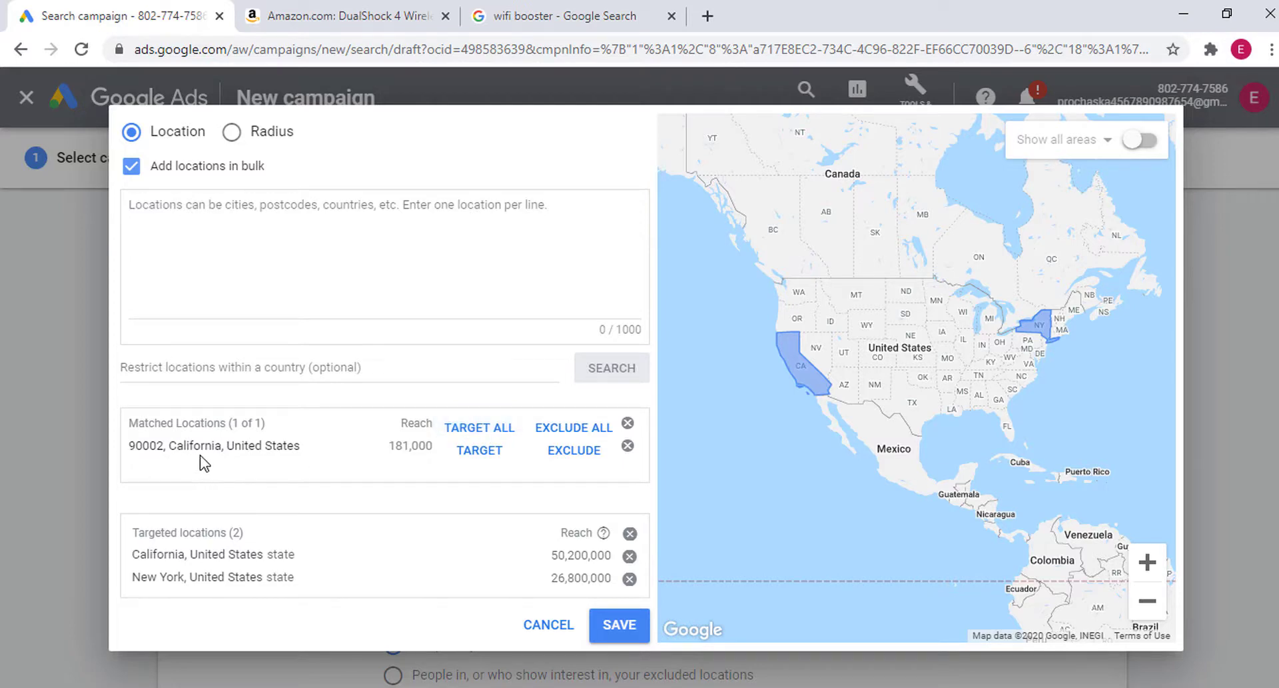
click(478, 451)
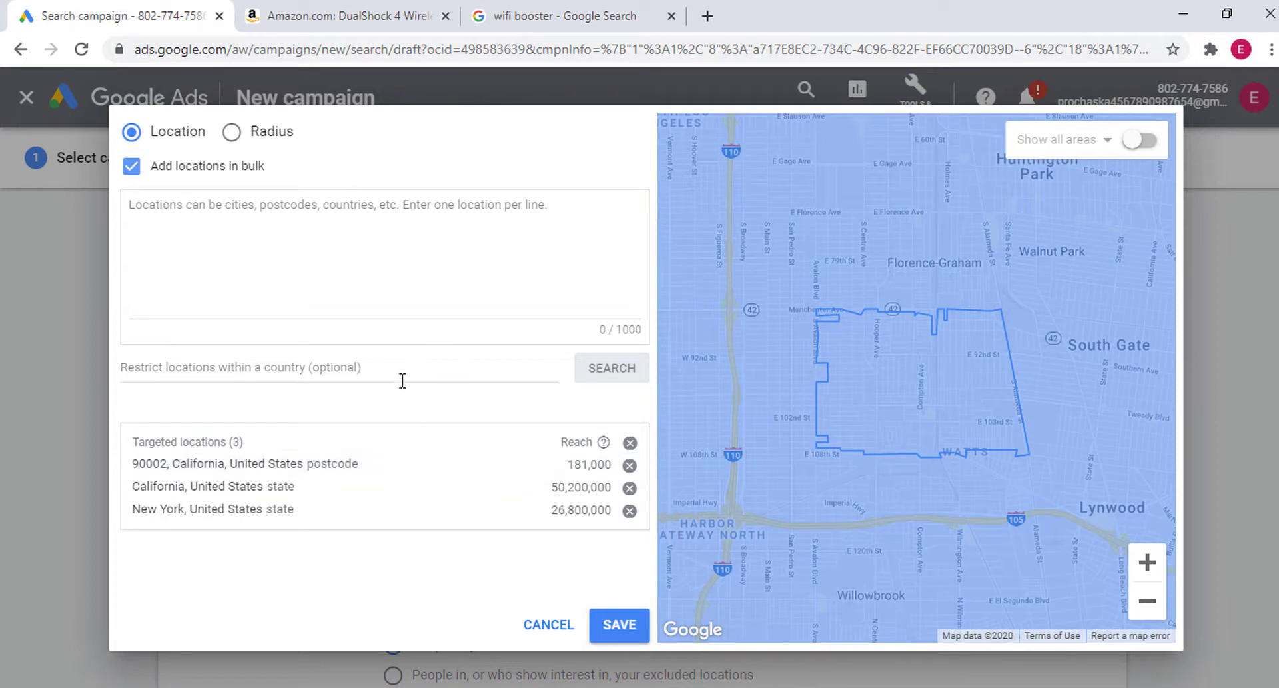
Examine the targeted postcode and states on the location map at different zoom levels.
scroll(1016, 346, down, 2)
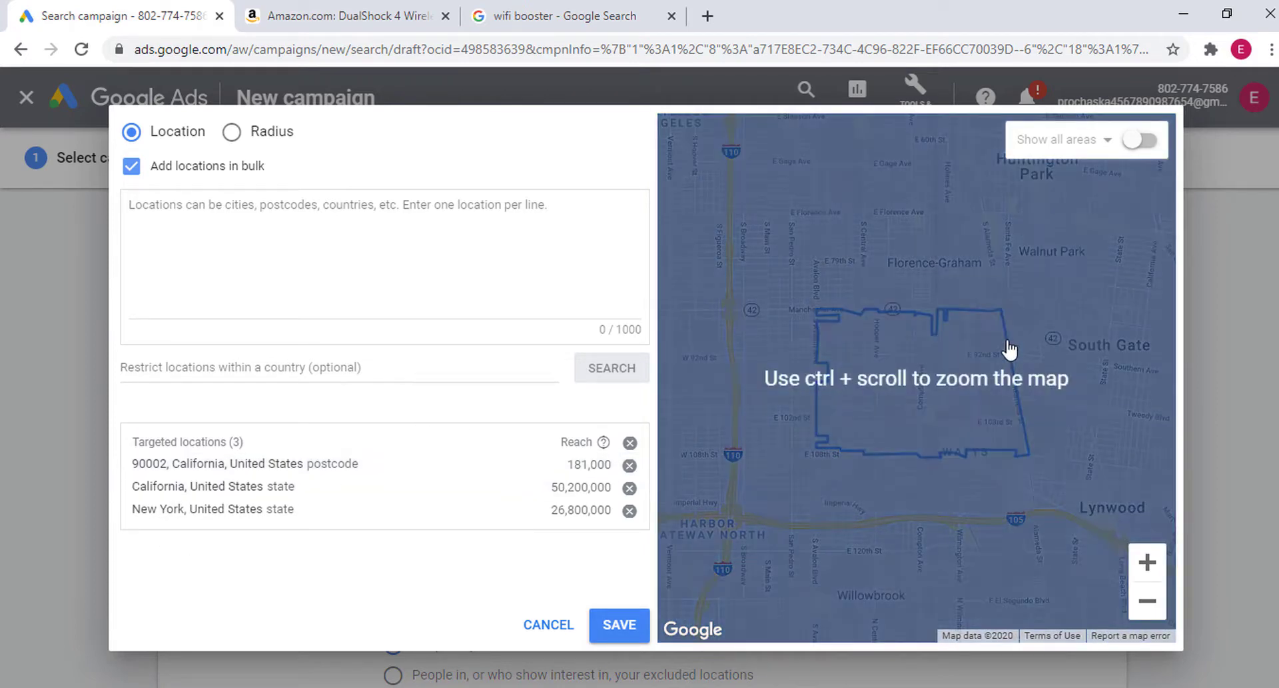
click(1147, 601)
click(1147, 602)
click(1147, 601)
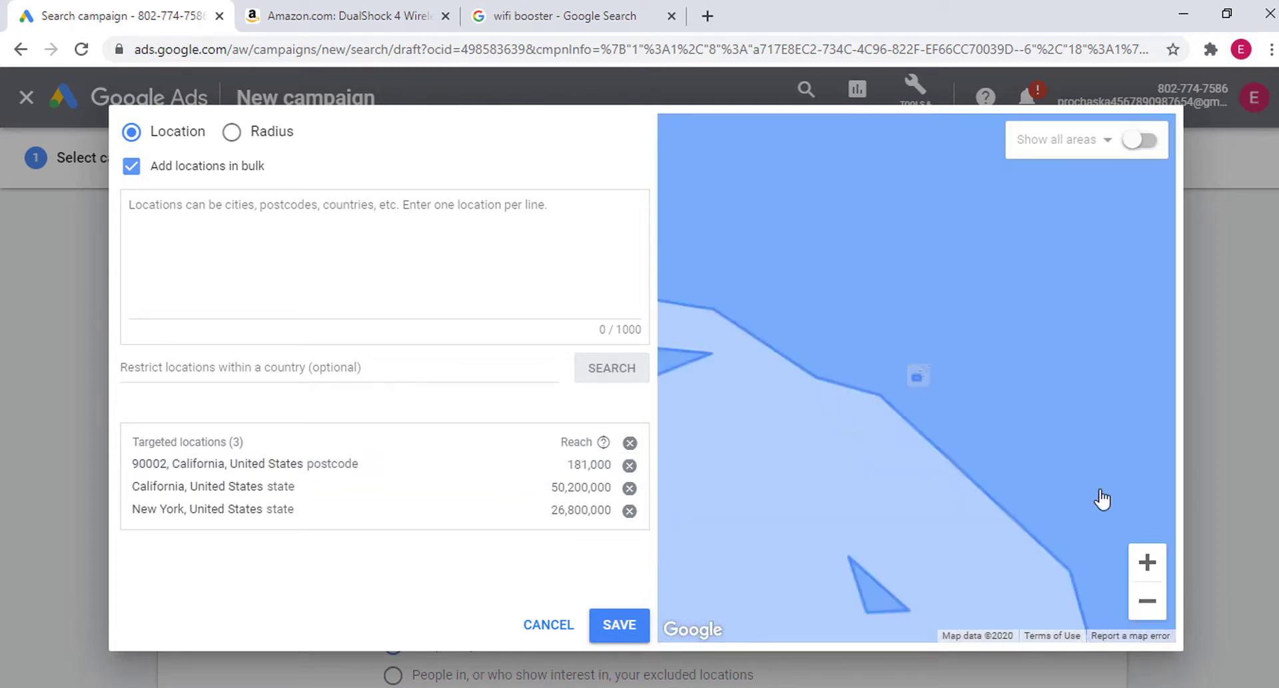
click(1148, 561)
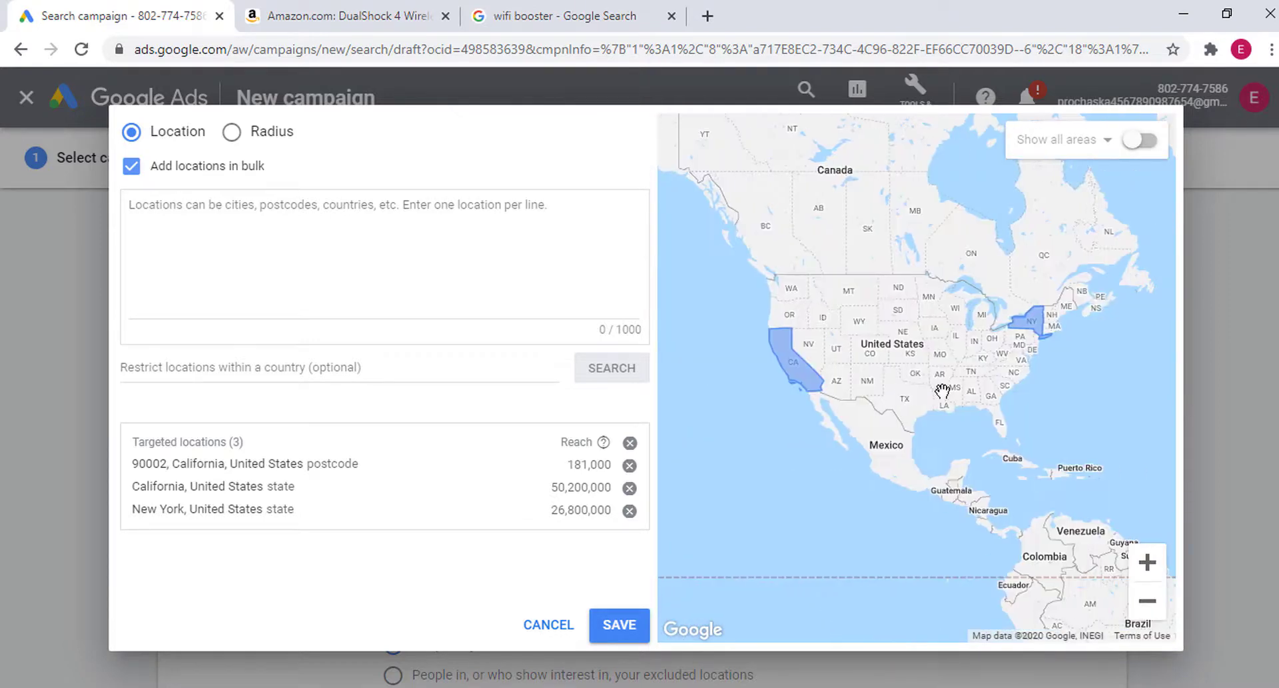
scroll(942, 392, down, 2)
click(1147, 562)
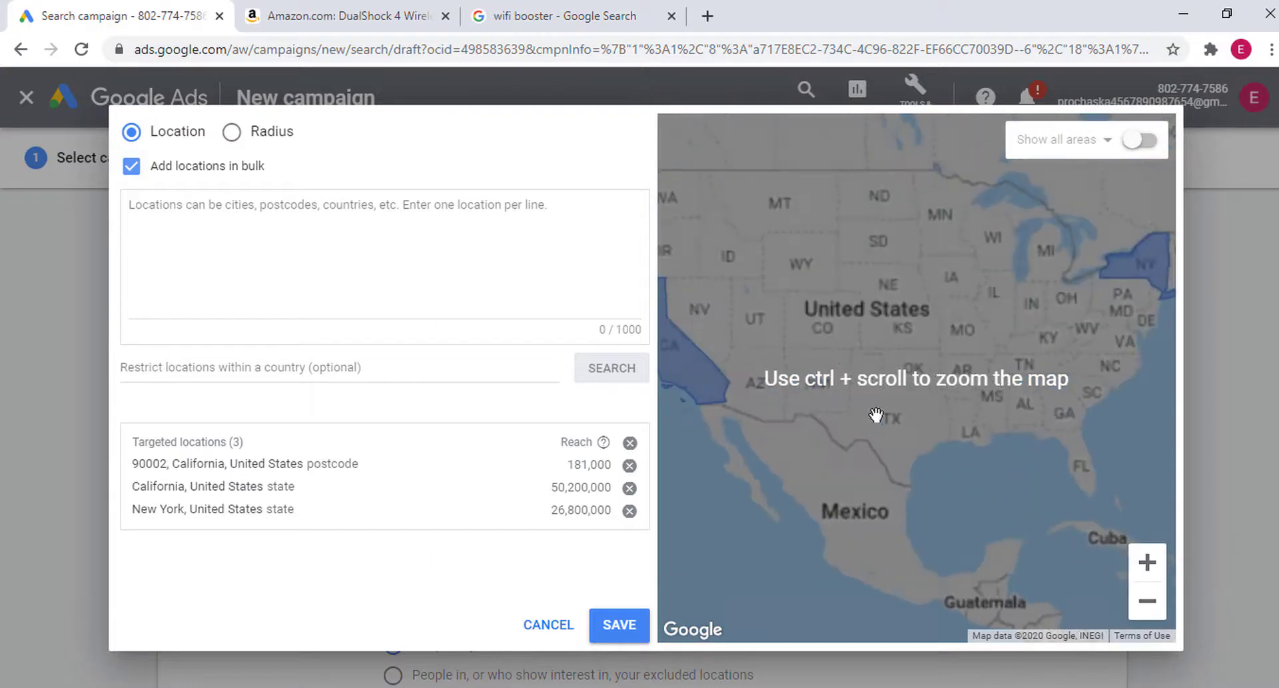
click(1147, 600)
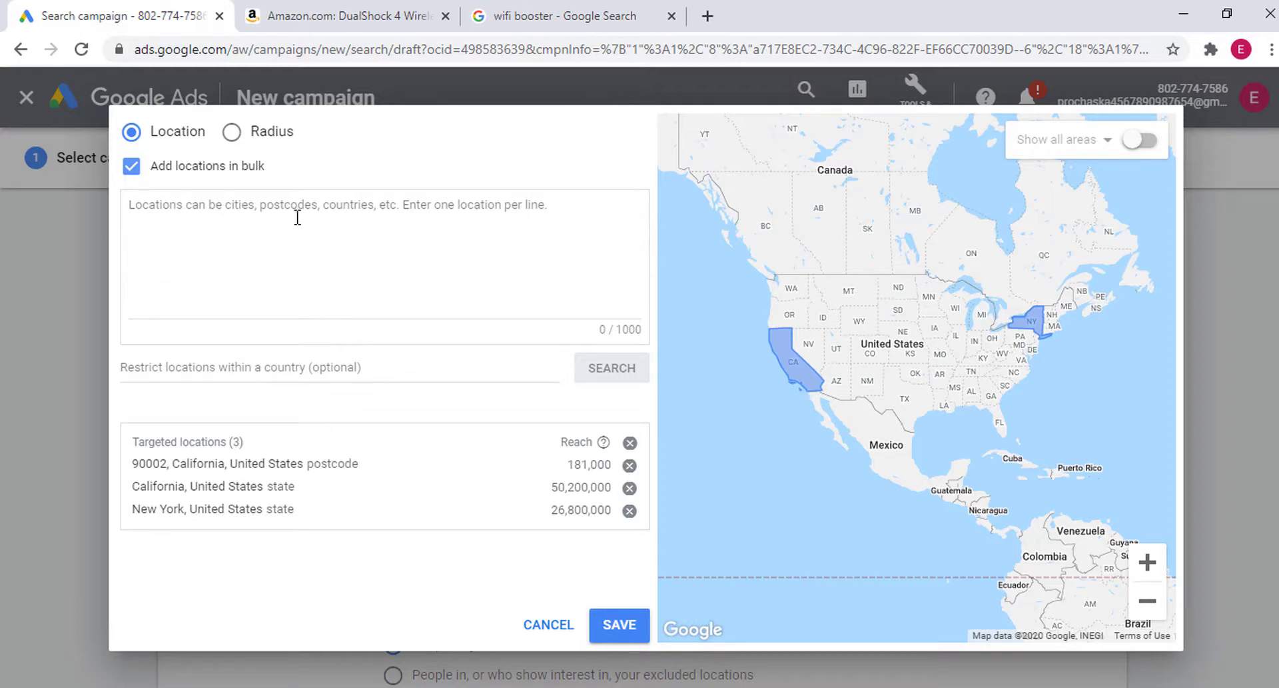
click(216, 243)
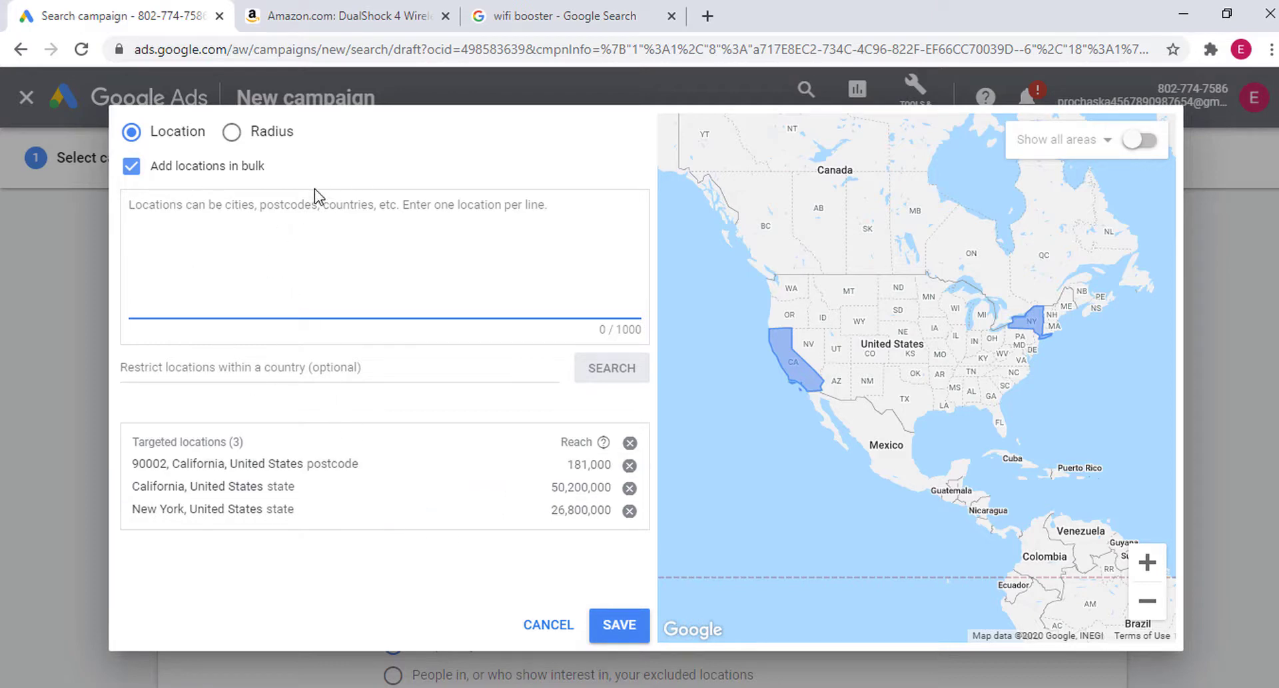
Switch the advanced search to radius targeting and set the radius to 30 mi.
click(235, 135)
click(285, 211)
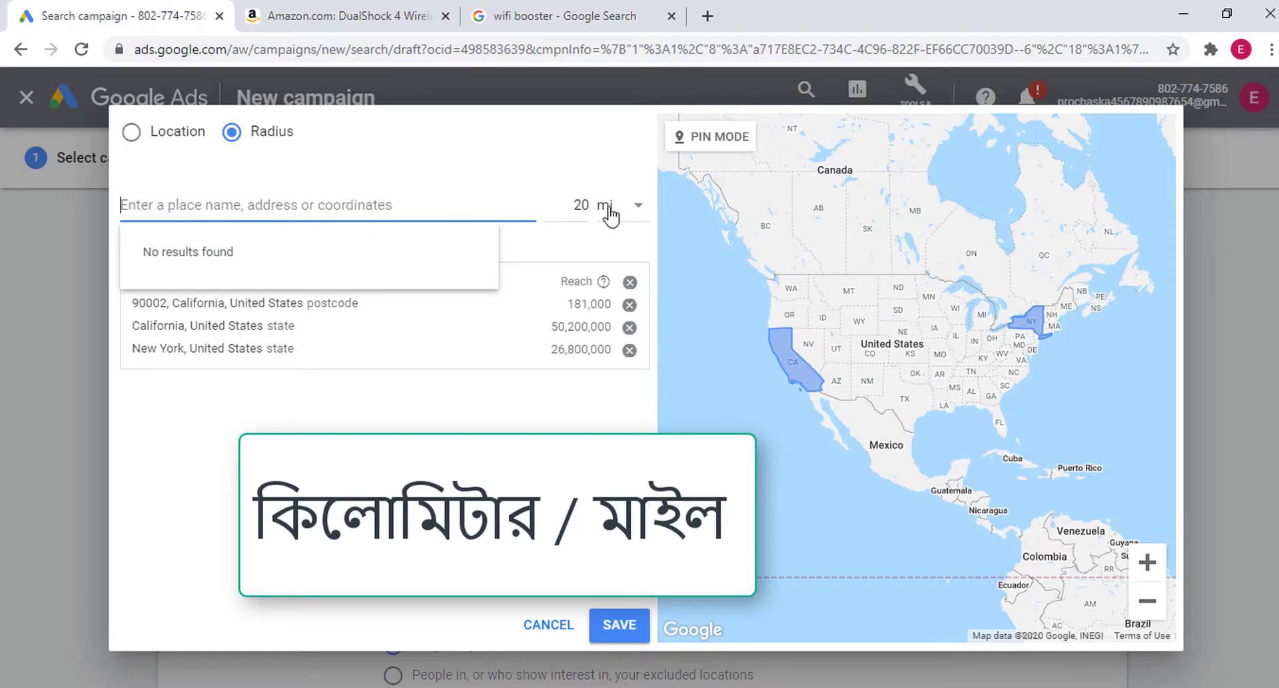
click(638, 205)
click(581, 206)
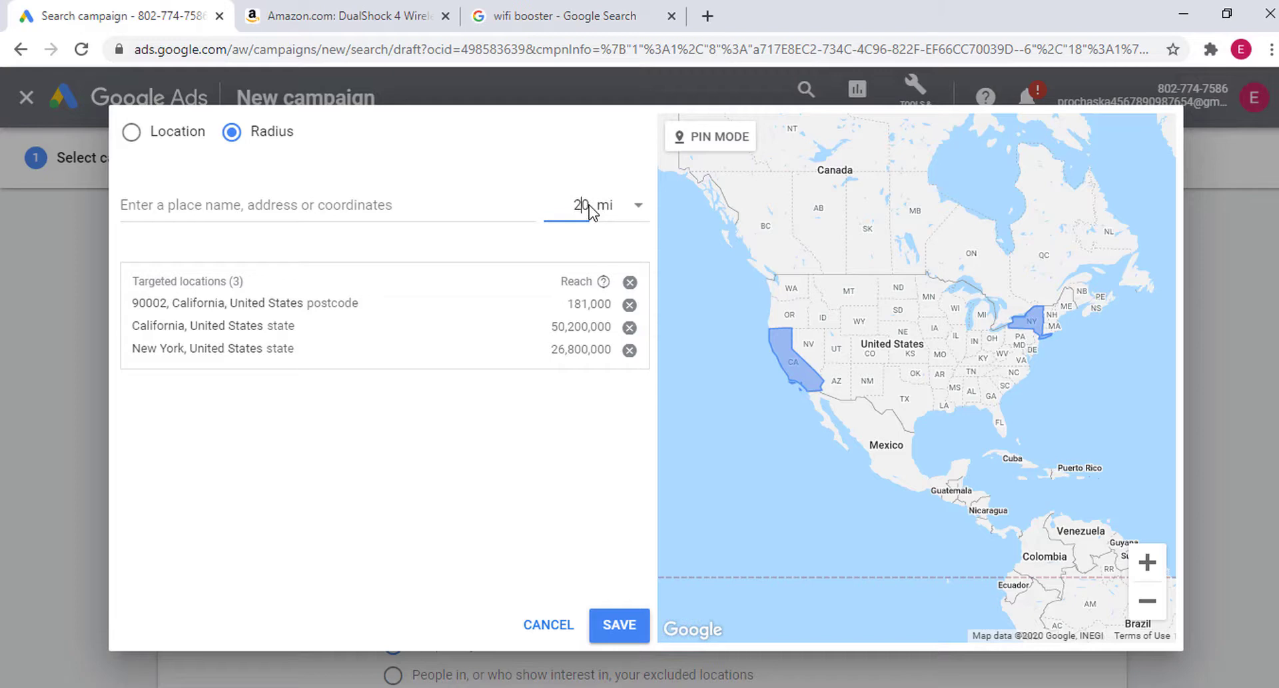
key(BackSpace)
key(Delete)
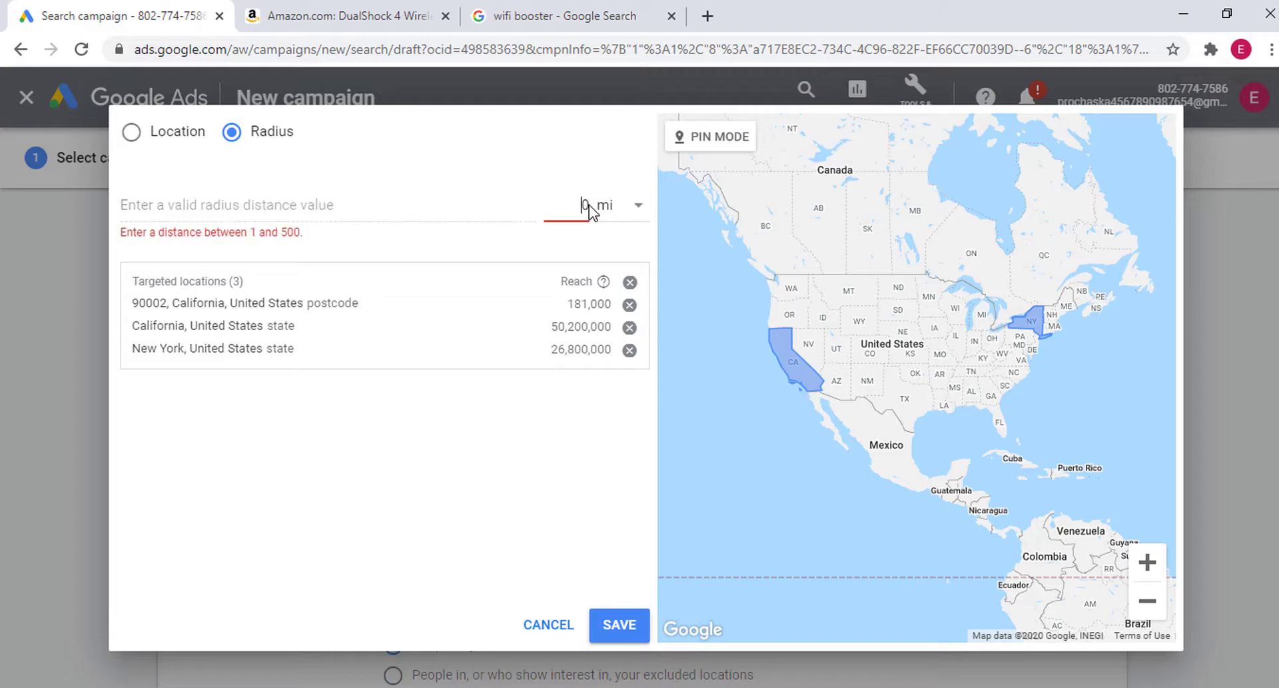
text(30)
key(Left)
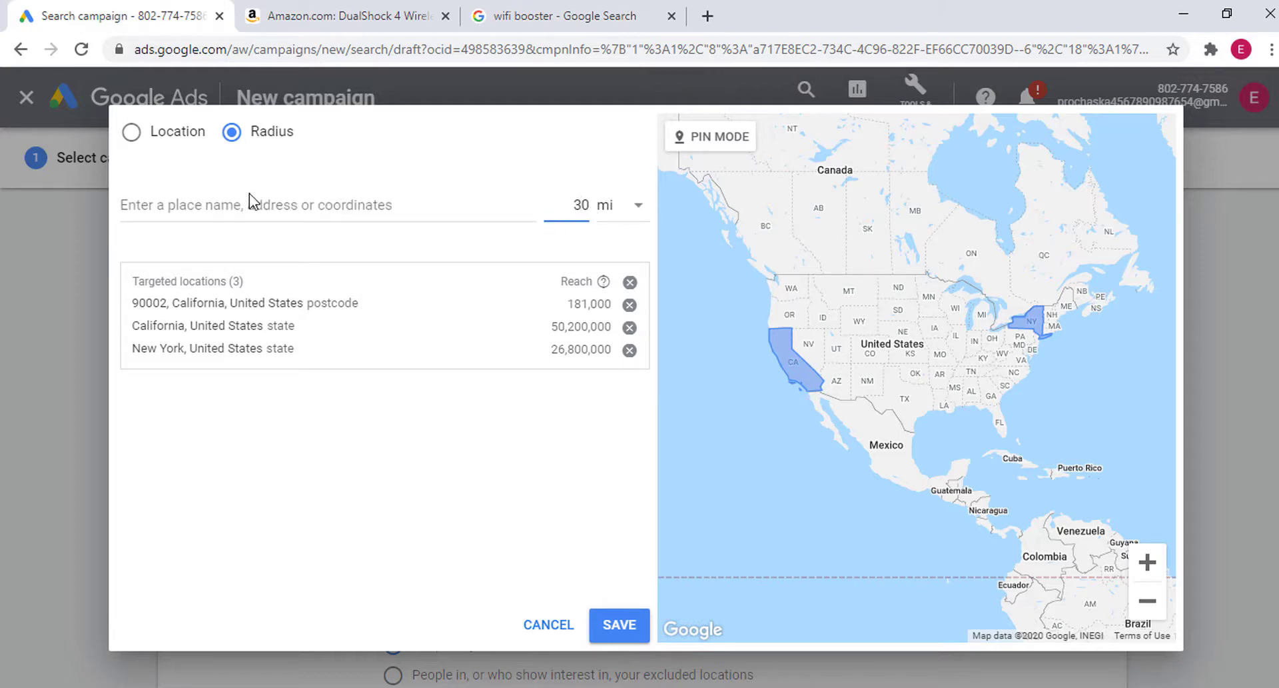
Search for California as the radius centre and target the 30 mi area around it.
click(237, 208)
text(calif)
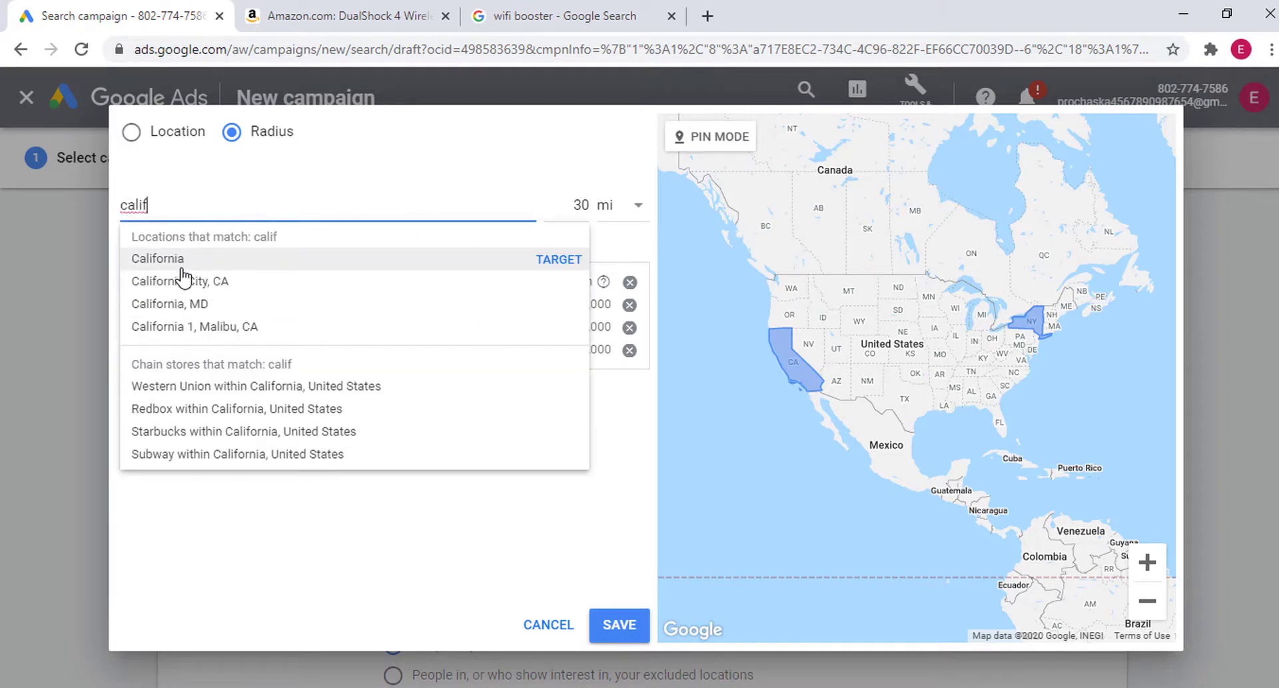
click(559, 260)
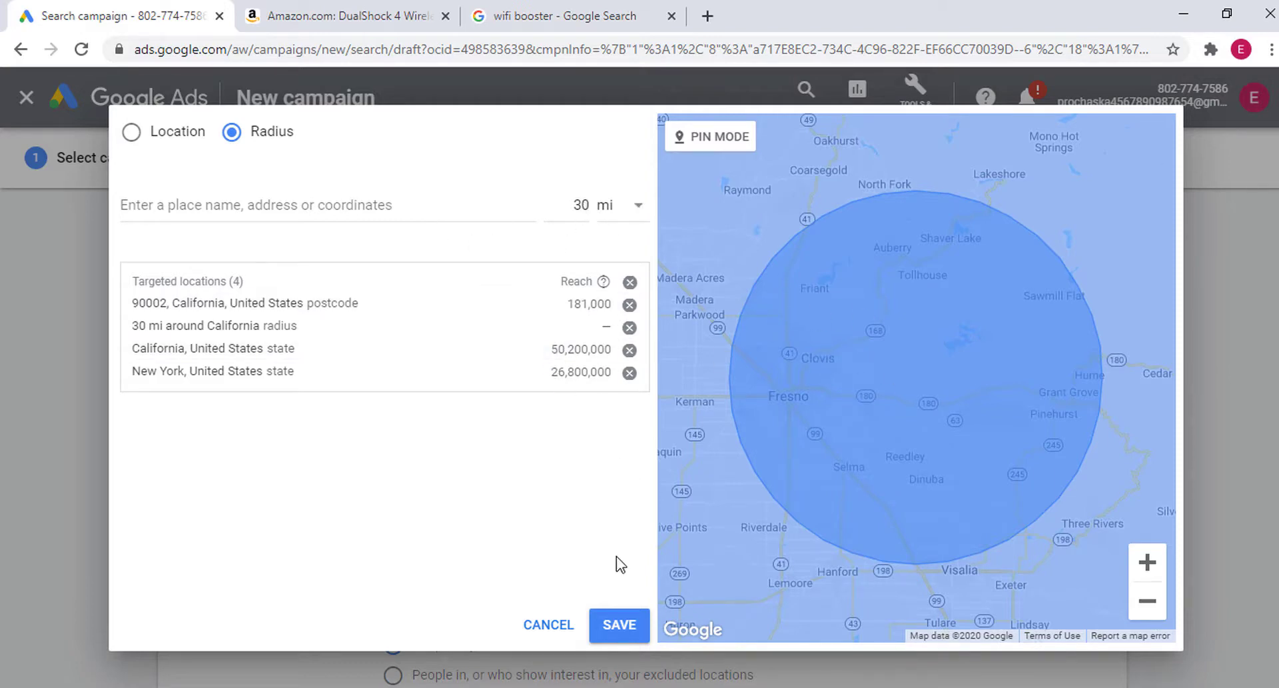
Remove every targeted location in the advanced search and discard the dialog's changes.
click(629, 304)
click(628, 304)
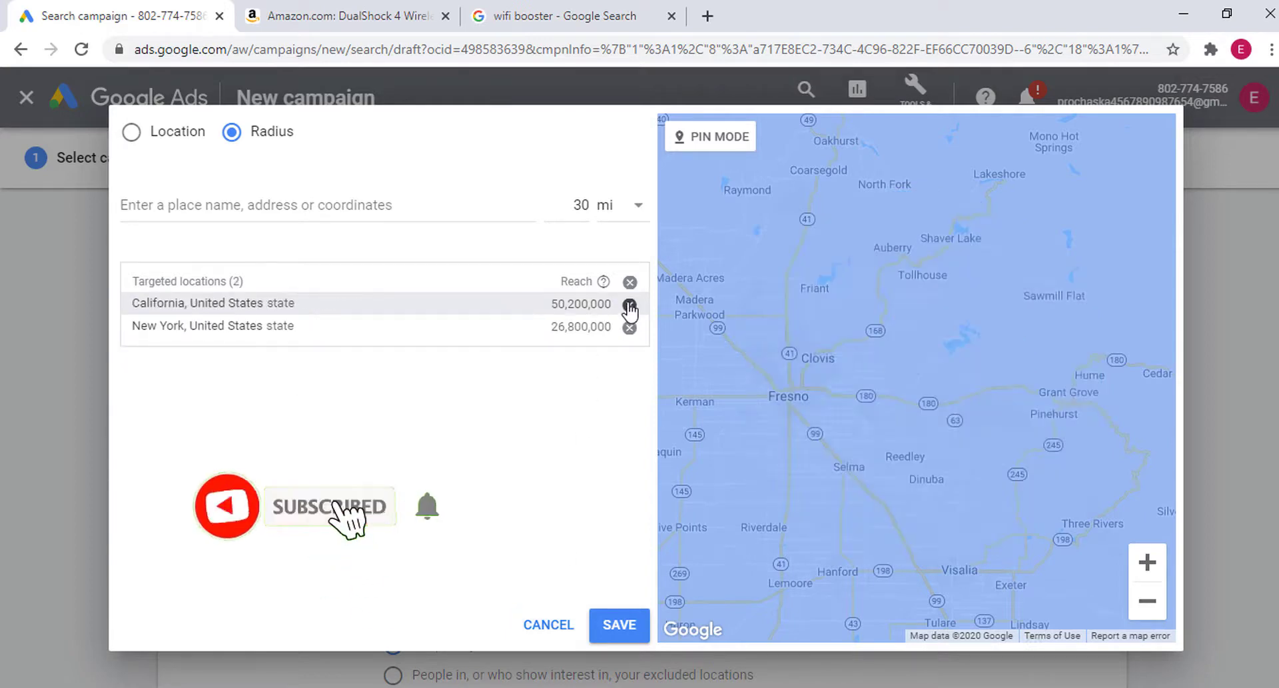
click(629, 304)
click(629, 304)
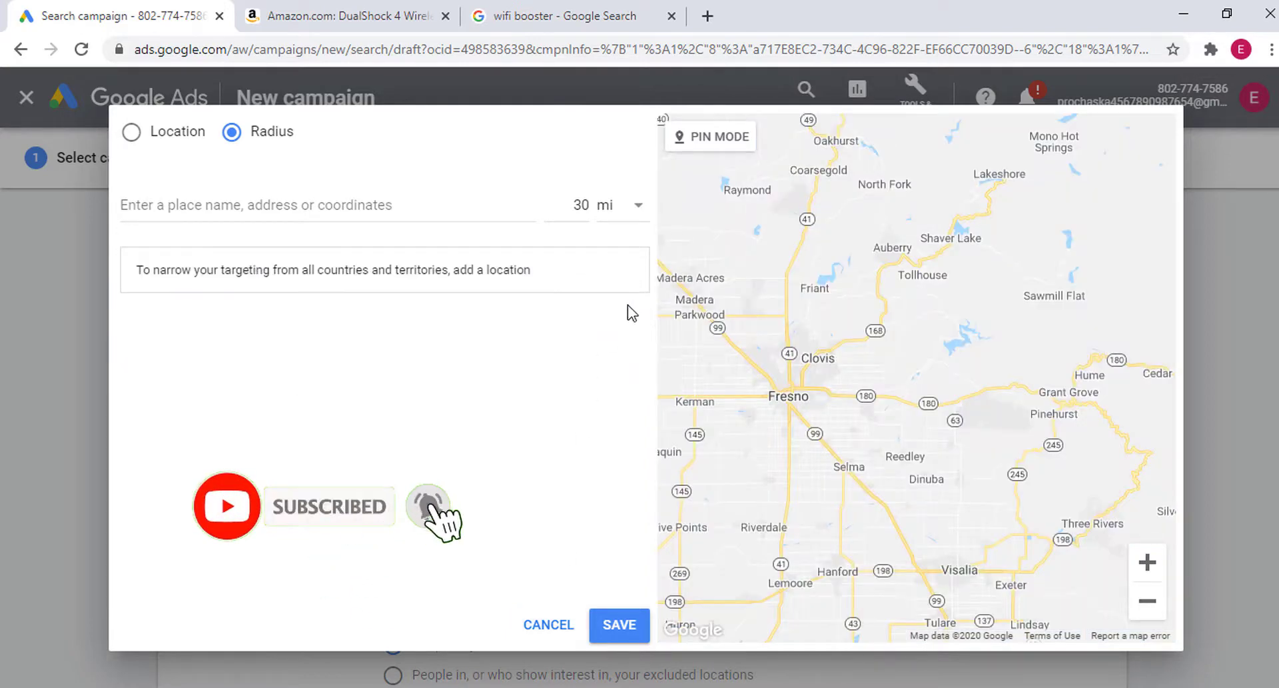
click(547, 624)
Clear New York and California from the targeted locations and Florida from the exclusions, and choose United States as the target location.
scroll(640, 506, down, 3)
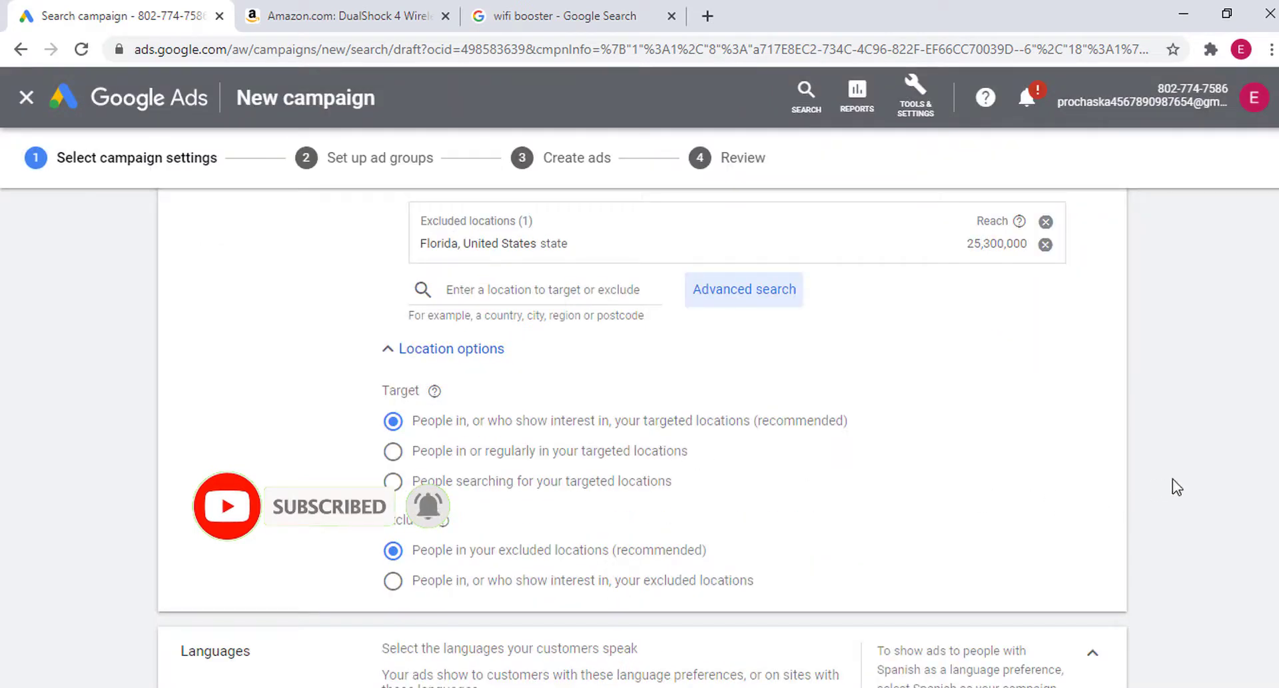
scroll(791, 429, up, 4)
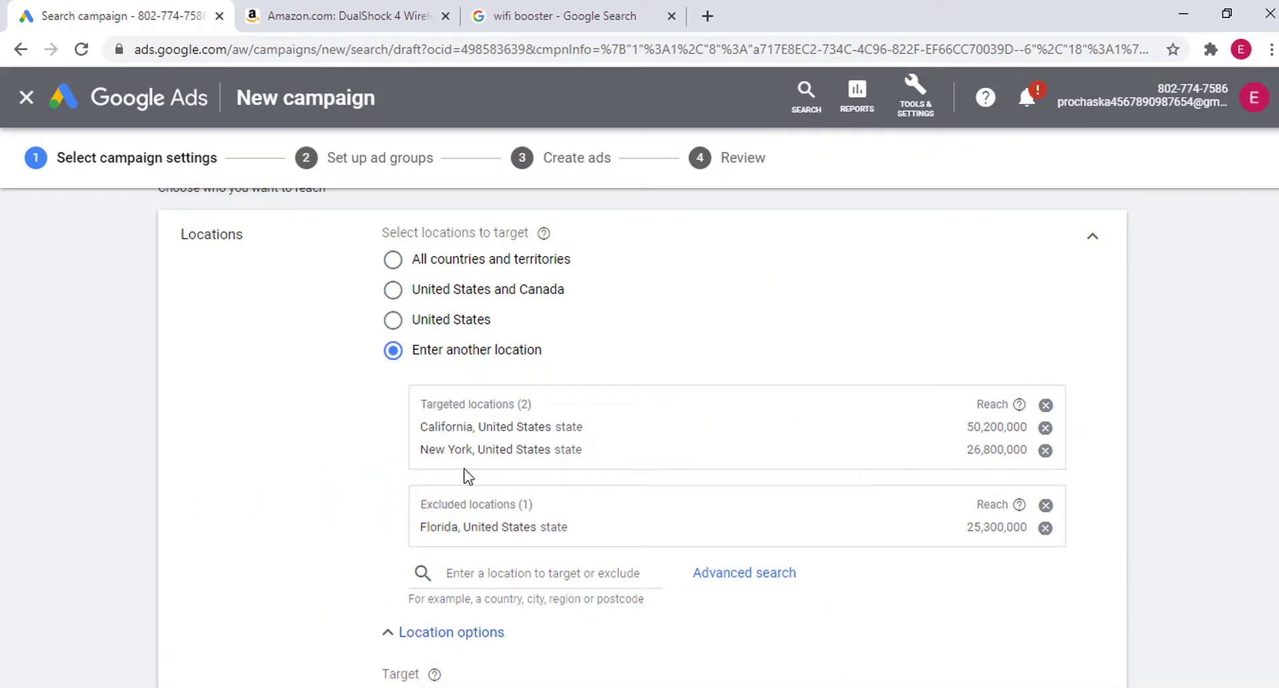
click(1046, 450)
click(1045, 427)
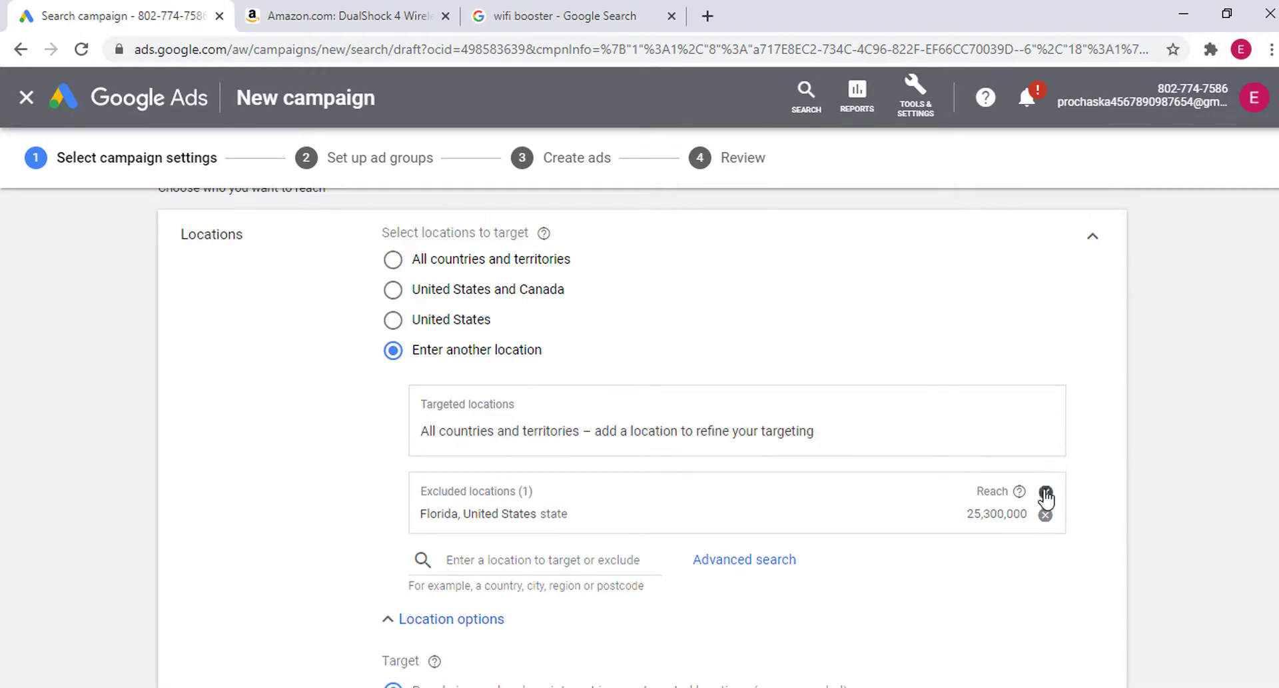
click(1045, 515)
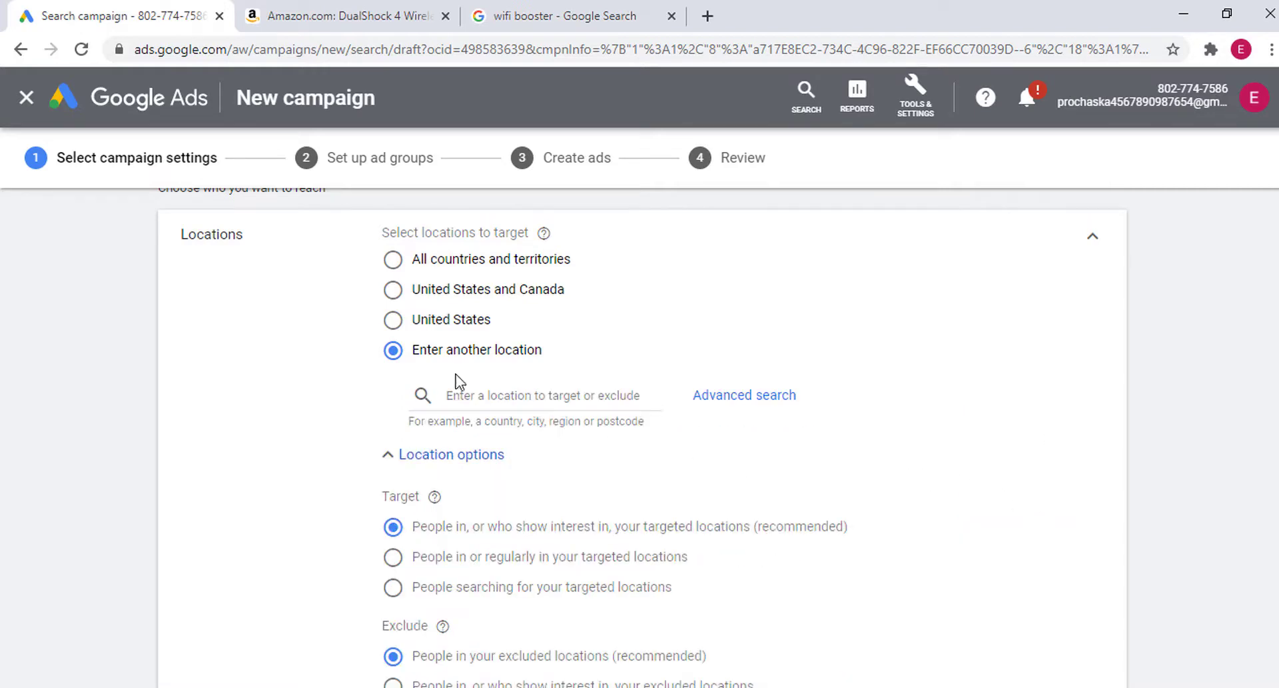
click(394, 321)
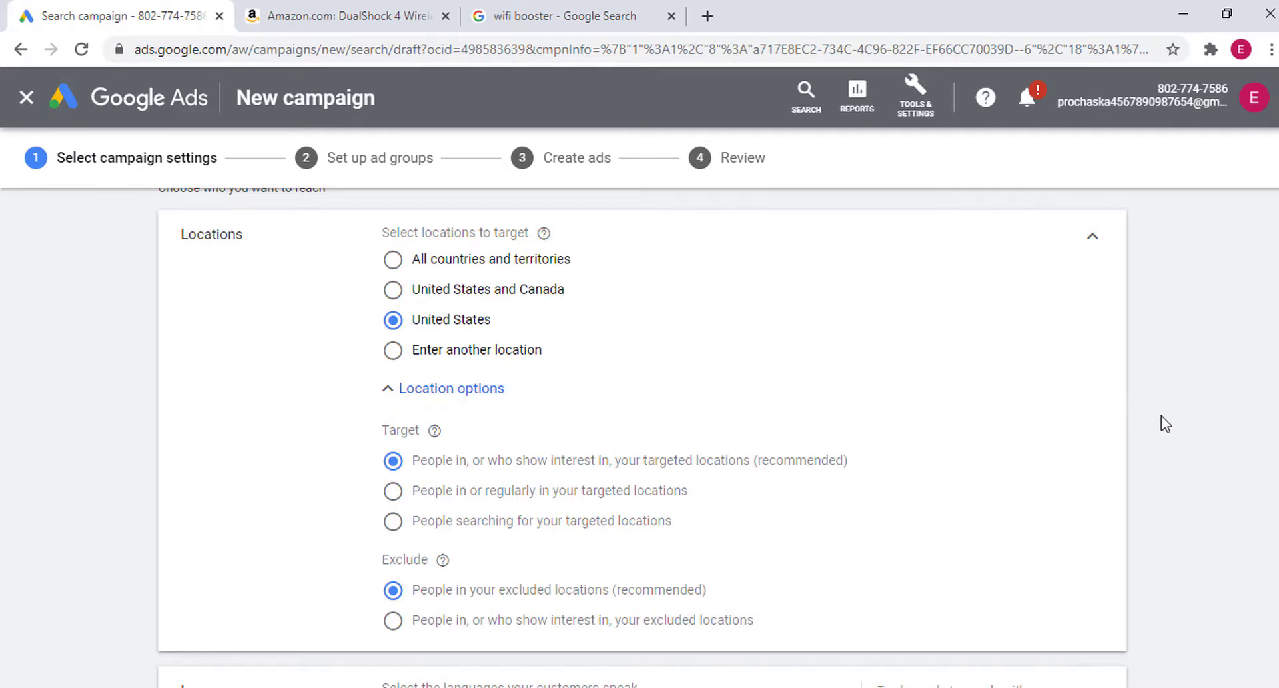
Set Target to People in or regularly in your targeted locations, keeping Exclude at People in your excluded locations (recommended).
scroll(460, 470, down, 1)
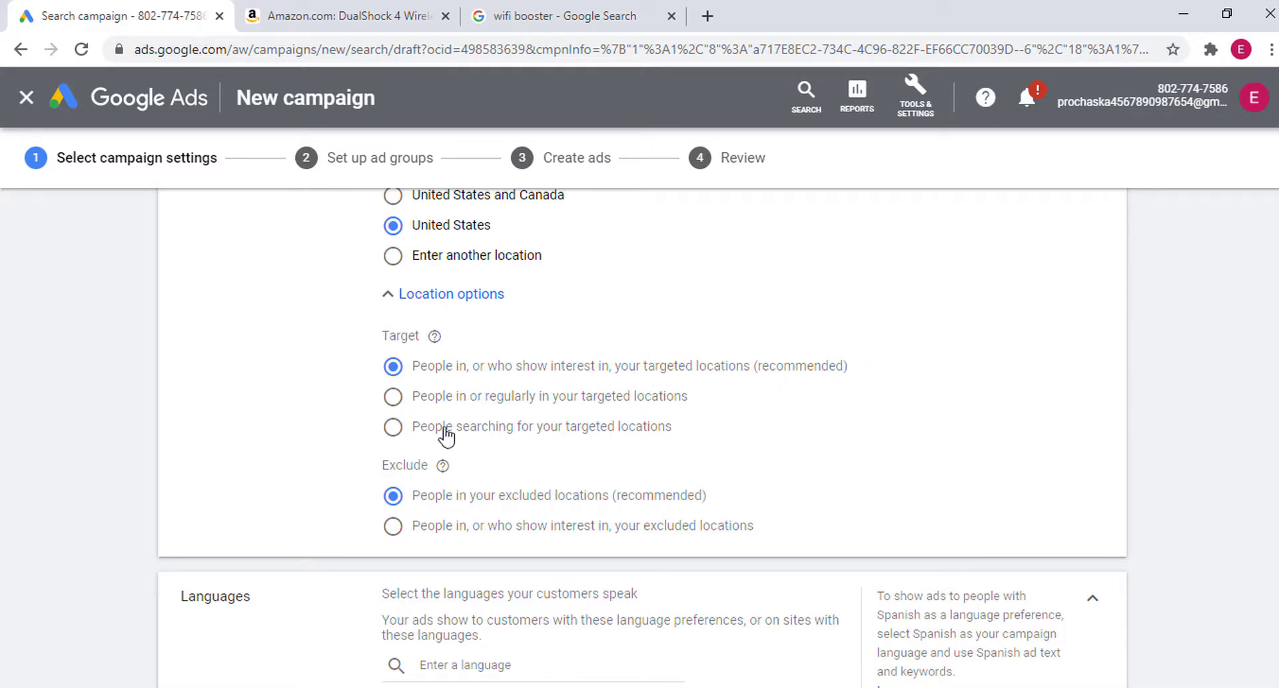
click(449, 403)
scroll(517, 433, down, 1)
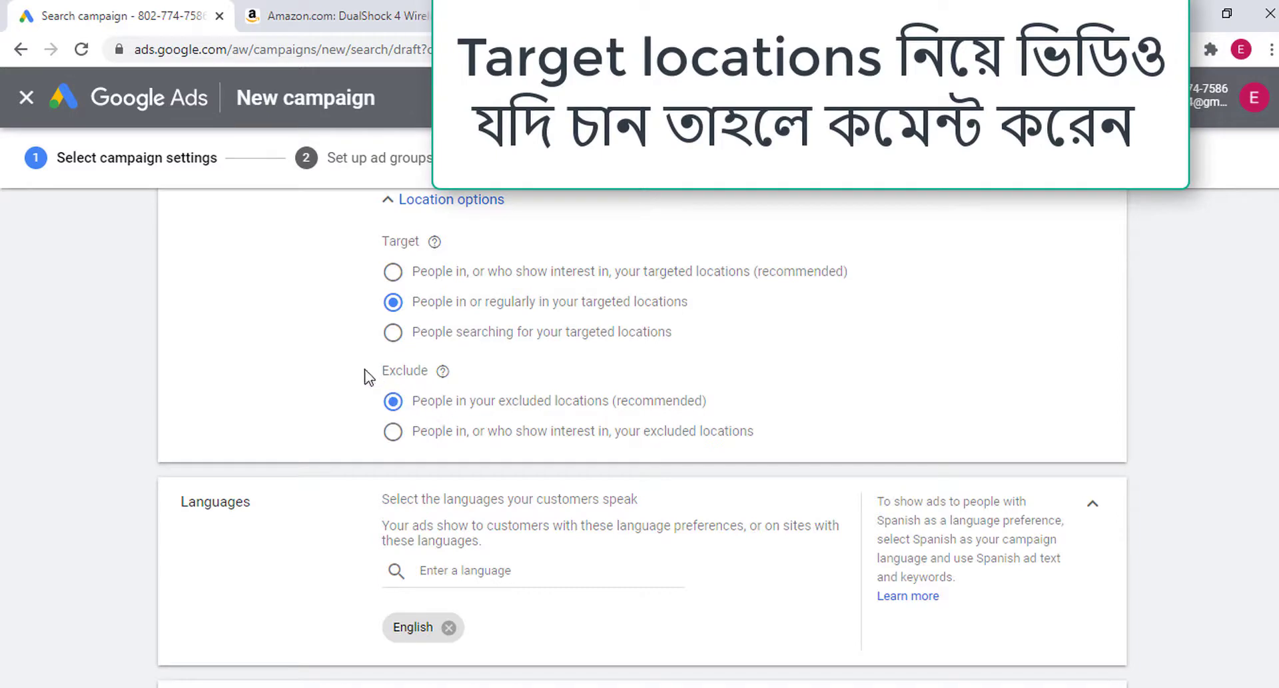
drag(366, 371, 416, 373)
click(489, 409)
scroll(502, 408, up, 1)
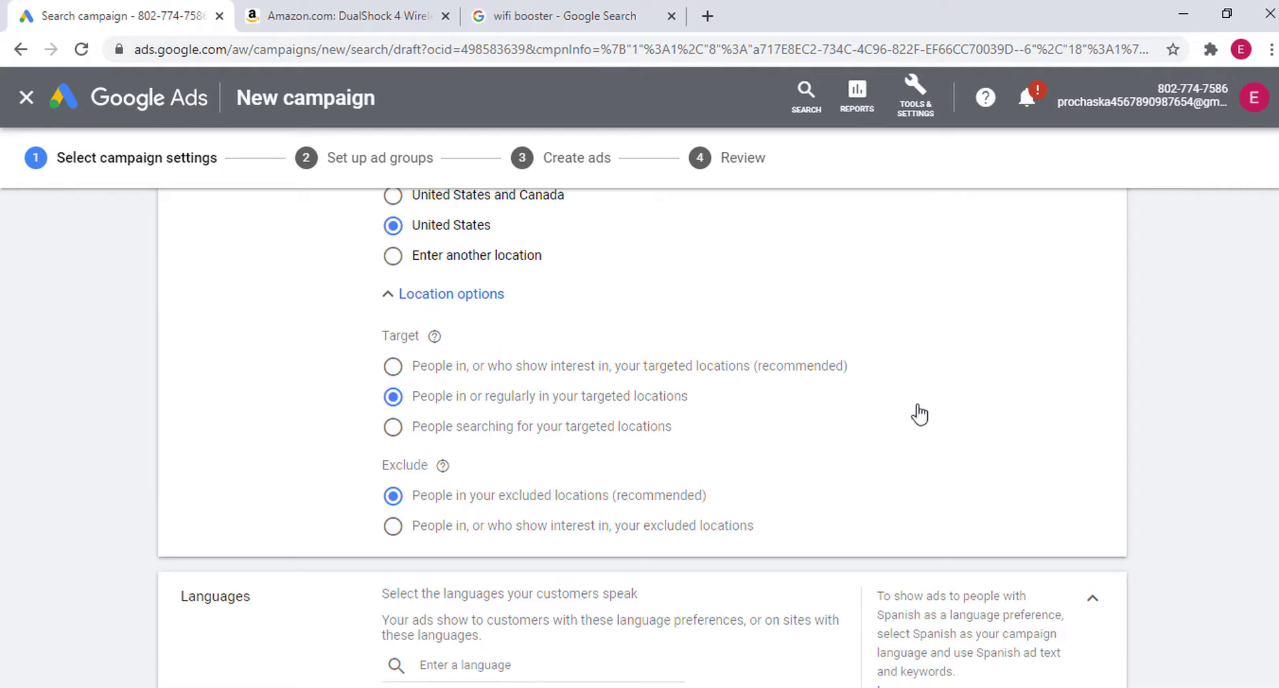
scroll(464, 328, up, 1)
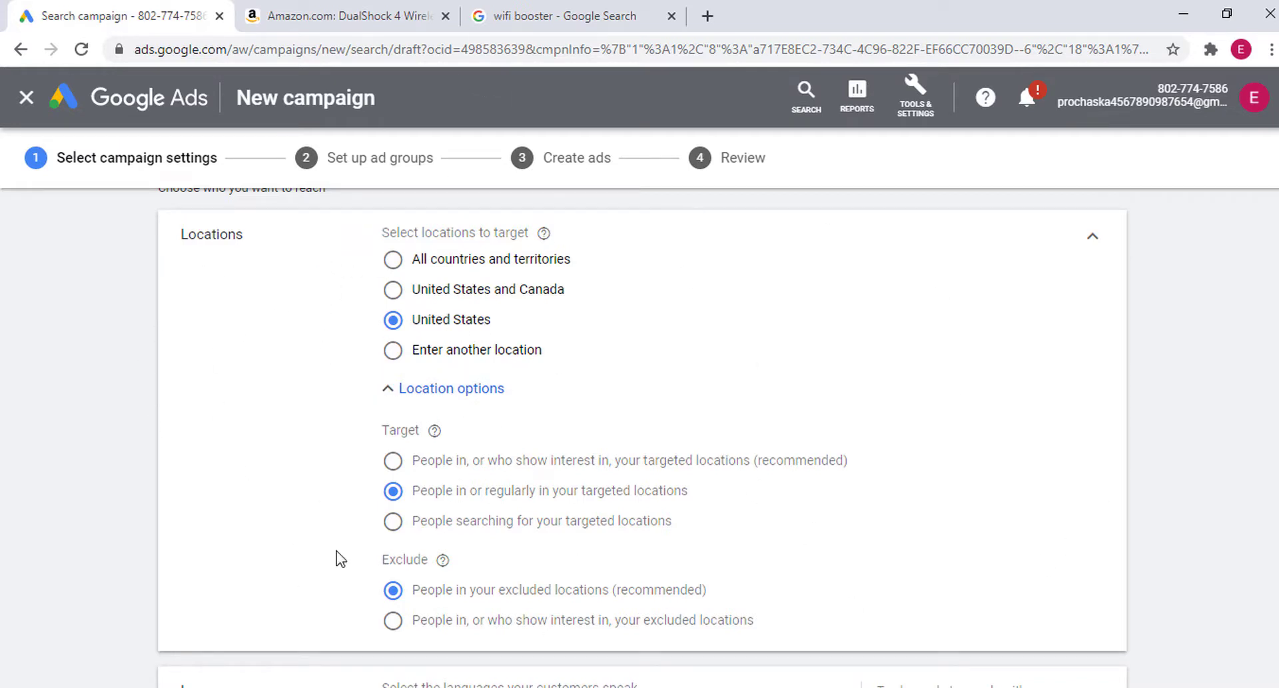
Switch to the Google results for wifi booster, examine the ads among them, and return to the campaign settings.
click(541, 10)
scroll(273, 340, up, 7)
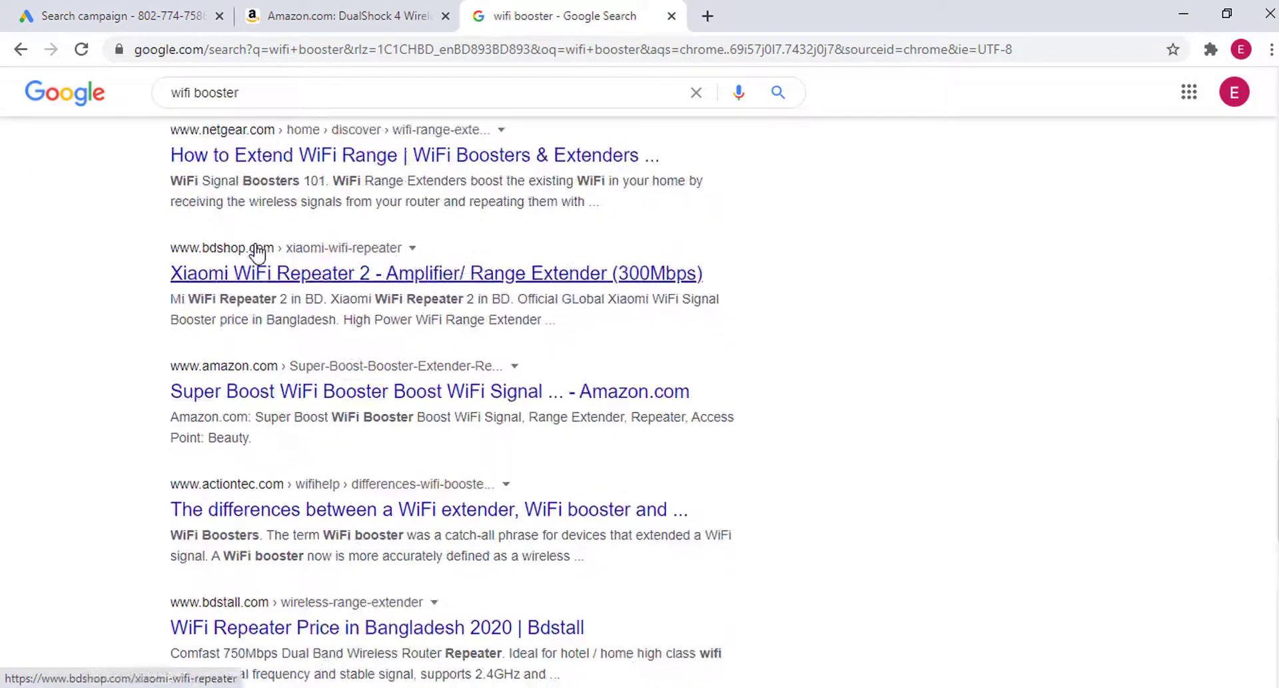
scroll(259, 253, down, 10)
scroll(180, 271, up, 3)
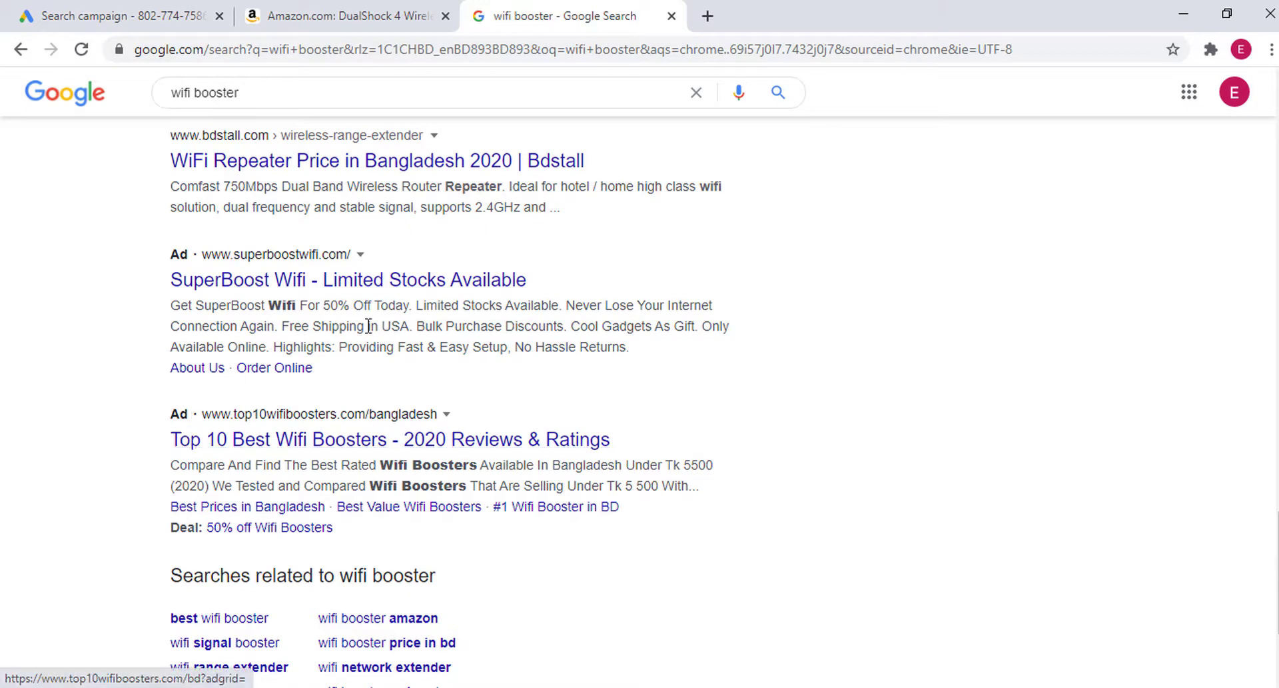
click(117, 16)
Look through the available campaign languages, keep English as the only selection, and collapse the Languages section.
scroll(448, 337, down, 4)
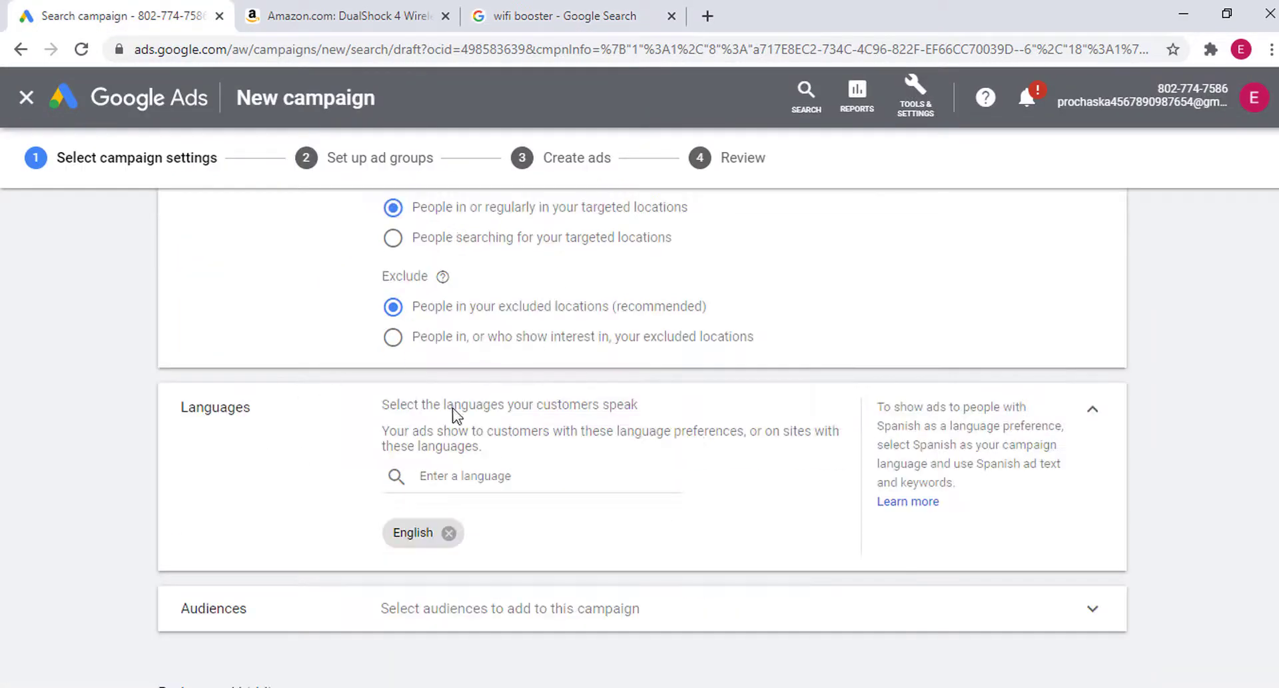
scroll(436, 430, down, 1)
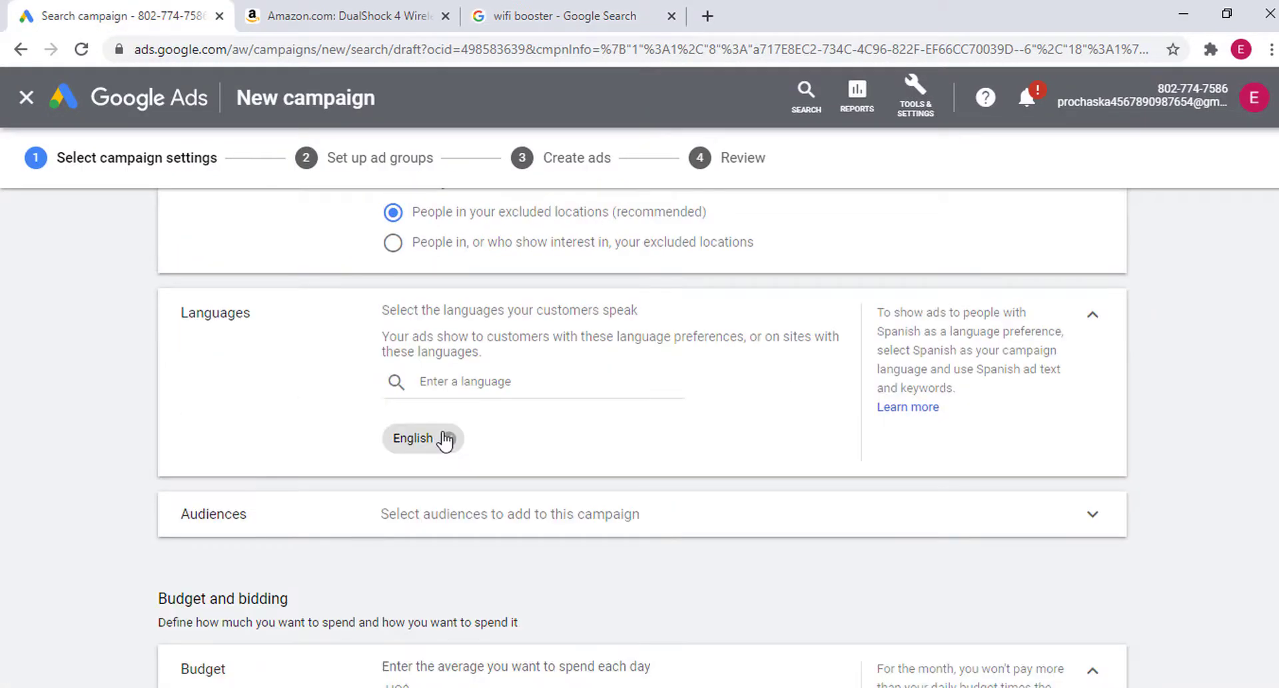
click(465, 385)
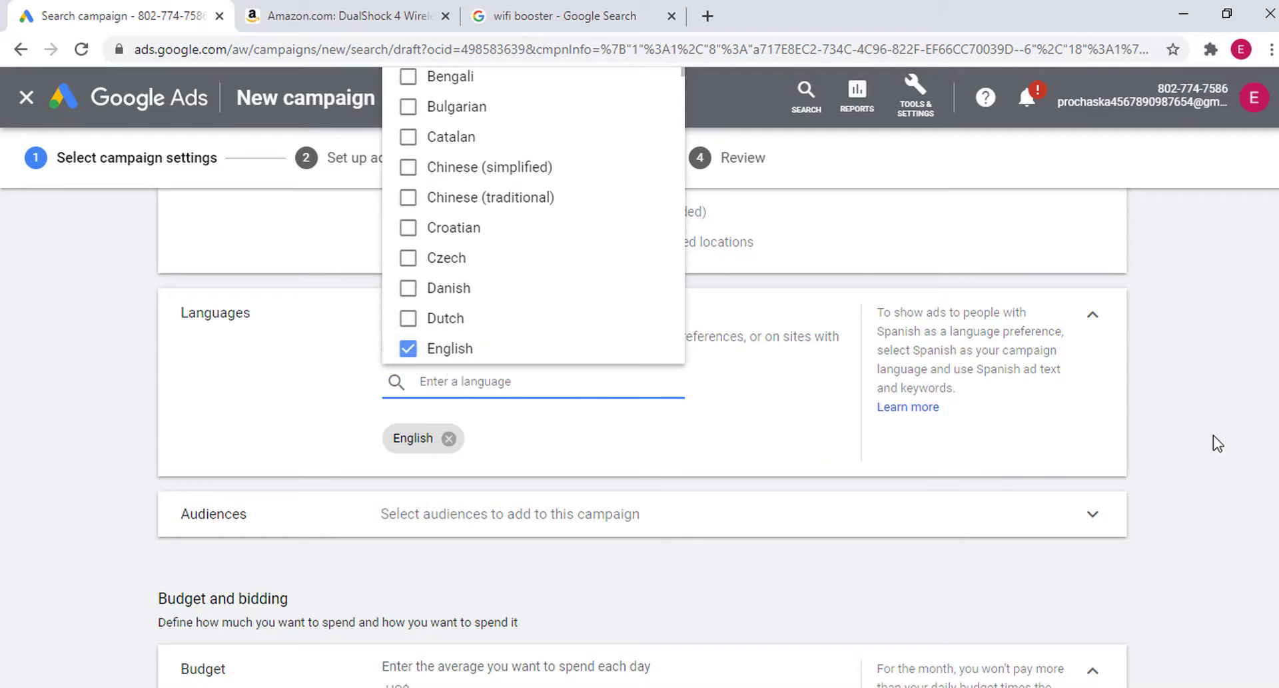
click(818, 417)
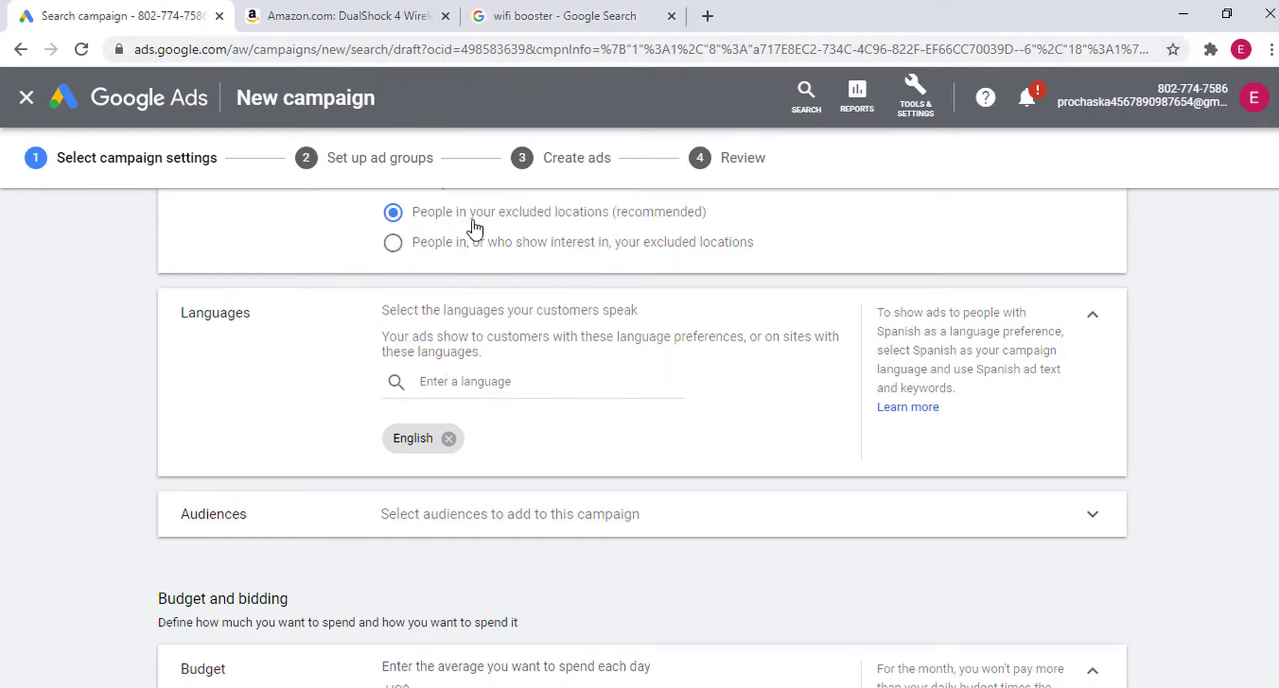
click(448, 387)
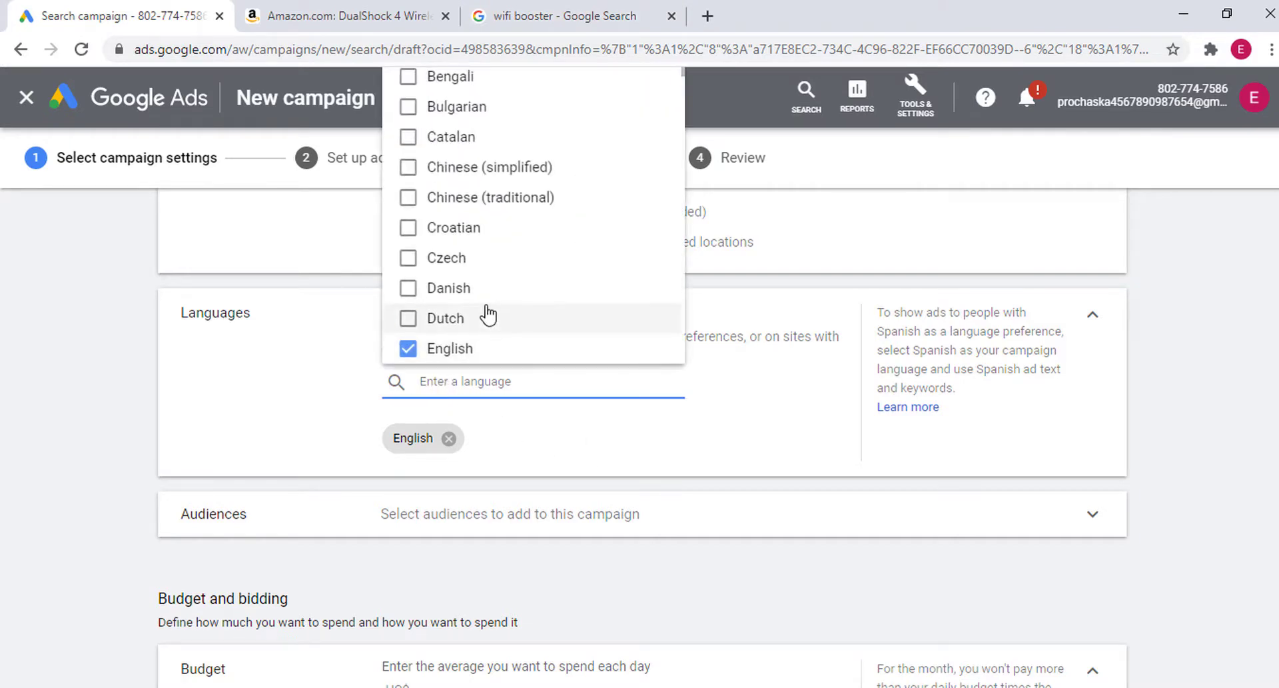
scroll(460, 308, down, 3)
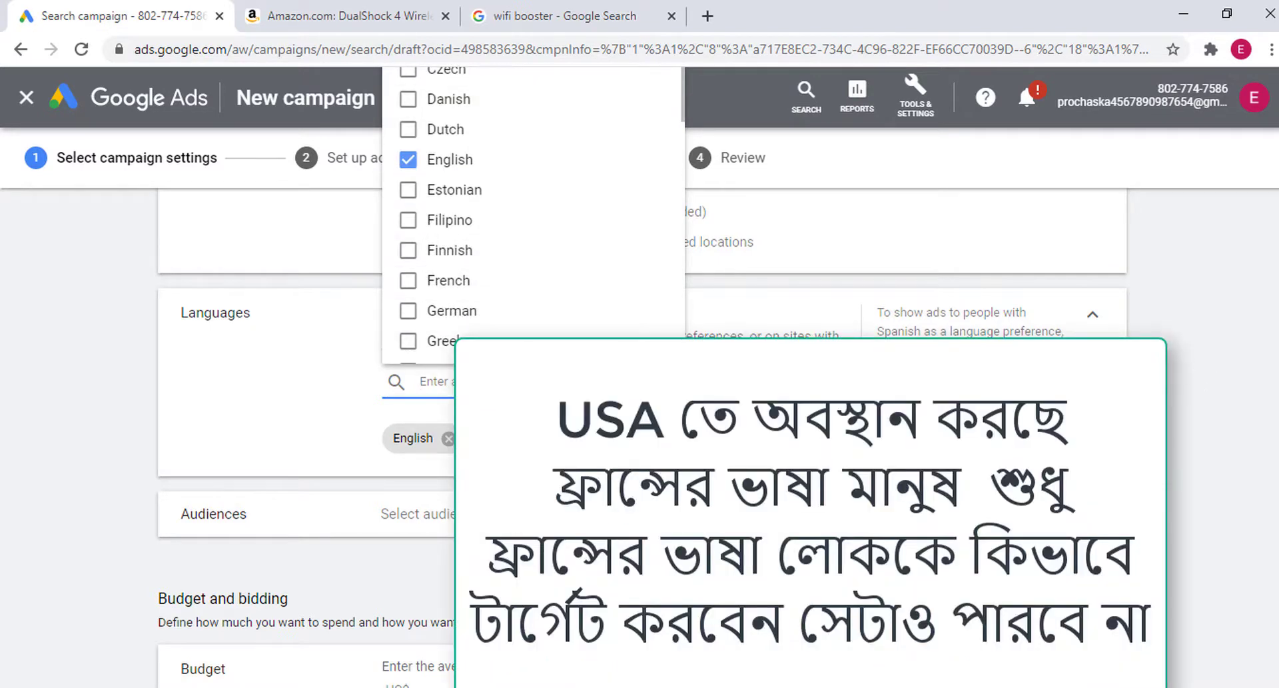
click(375, 423)
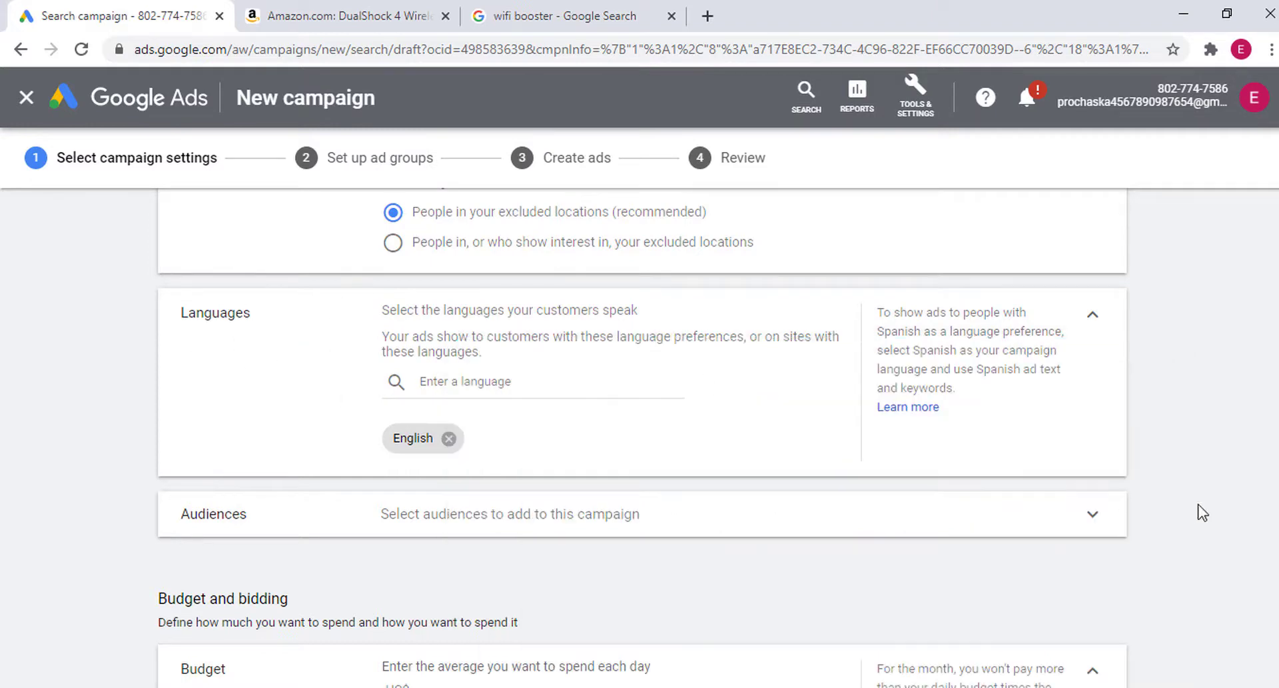
scroll(499, 378, down, 2)
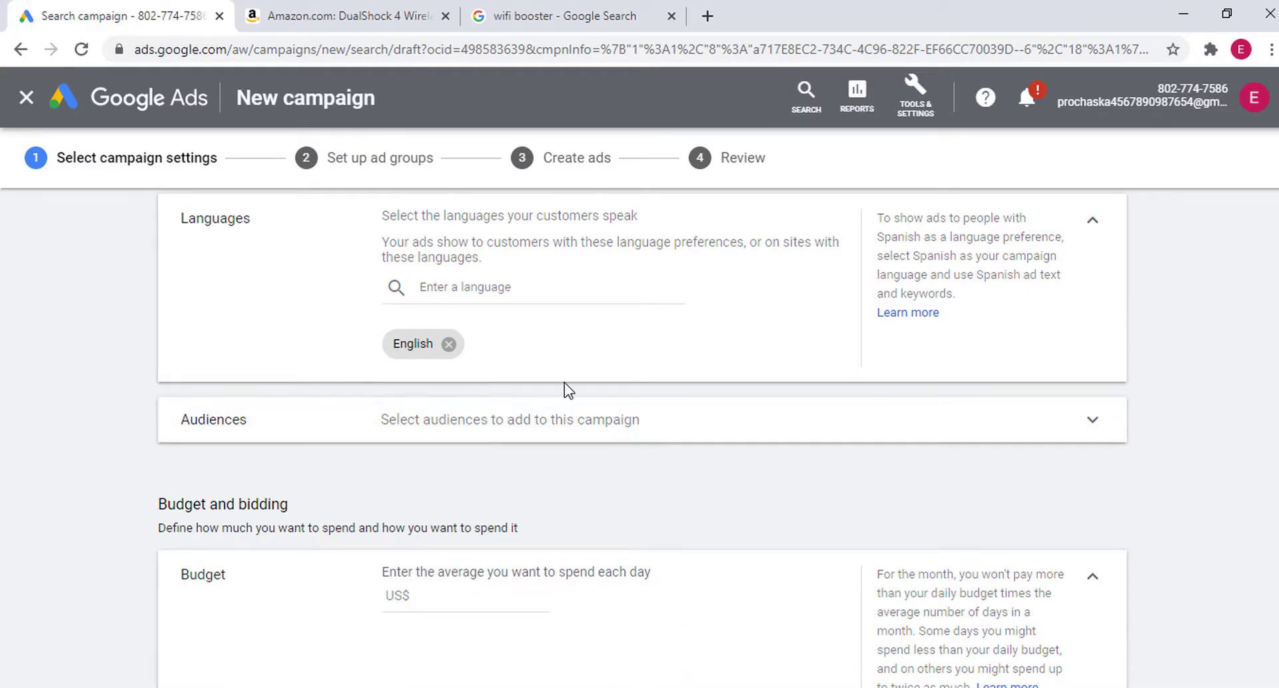
scroll(610, 411, up, 2)
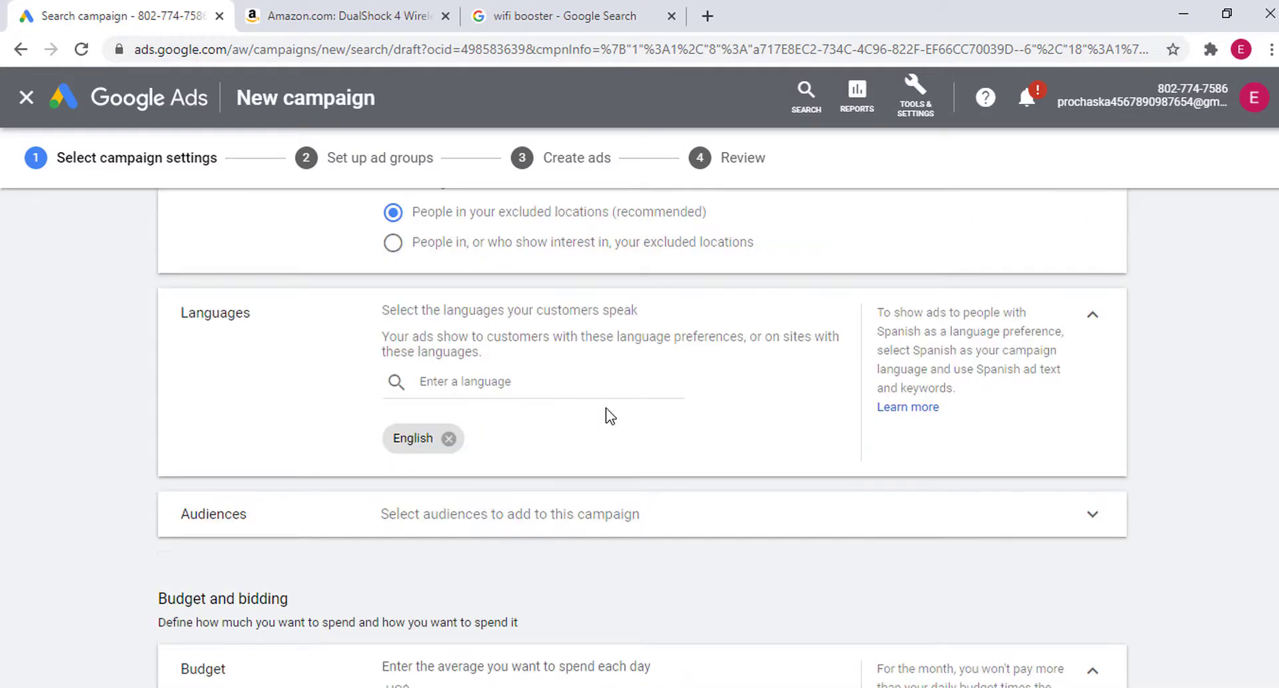
click(1092, 320)
Review the United States targeting and its location options, and collapse the Locations section.
scroll(351, 435, up, 5)
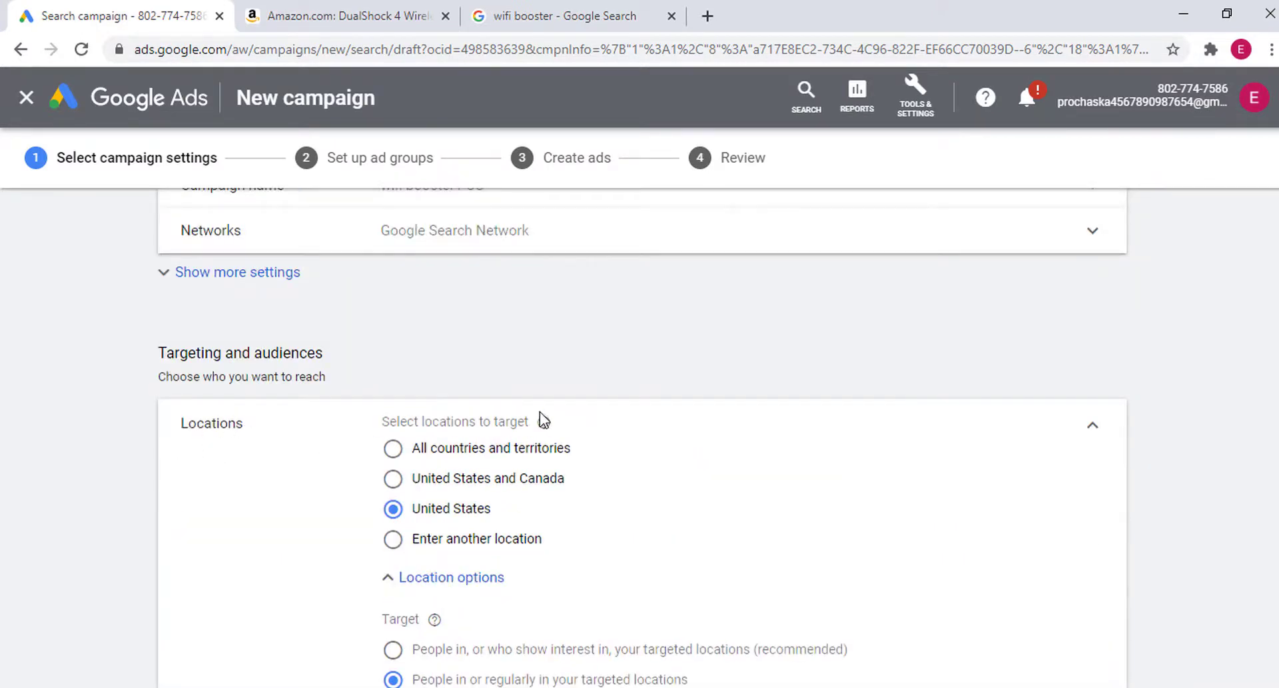
scroll(540, 413, down, 1)
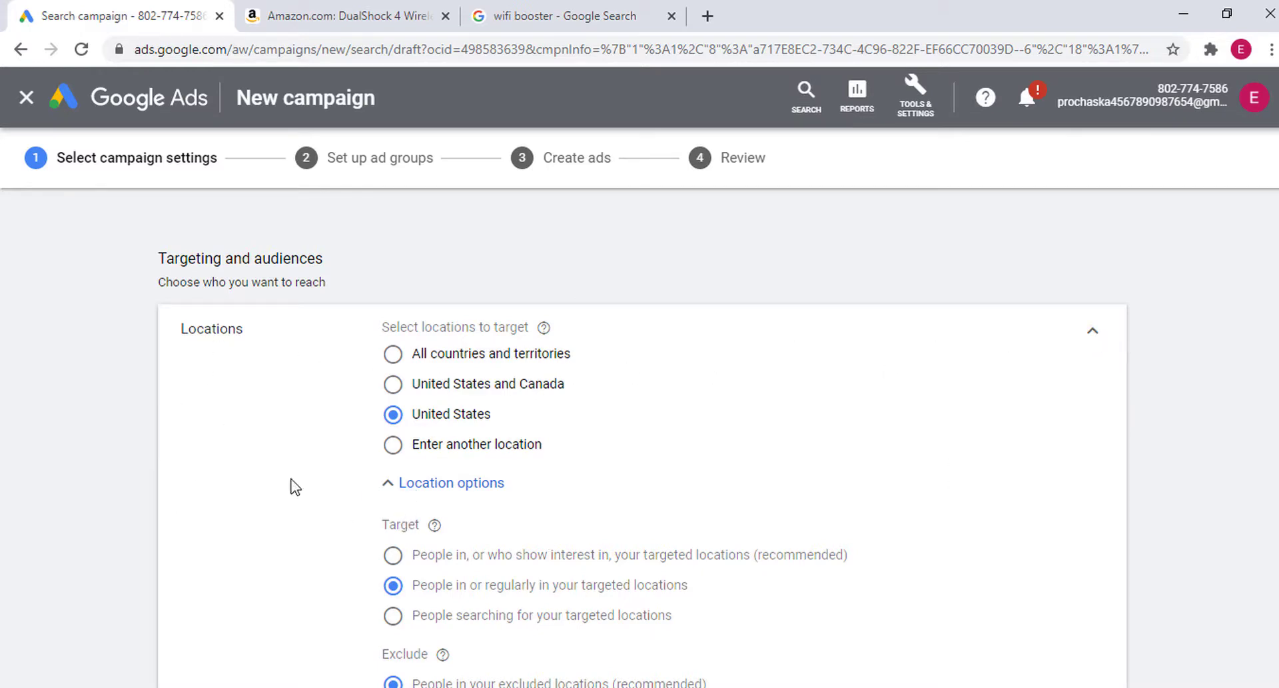
scroll(440, 393, down, 1)
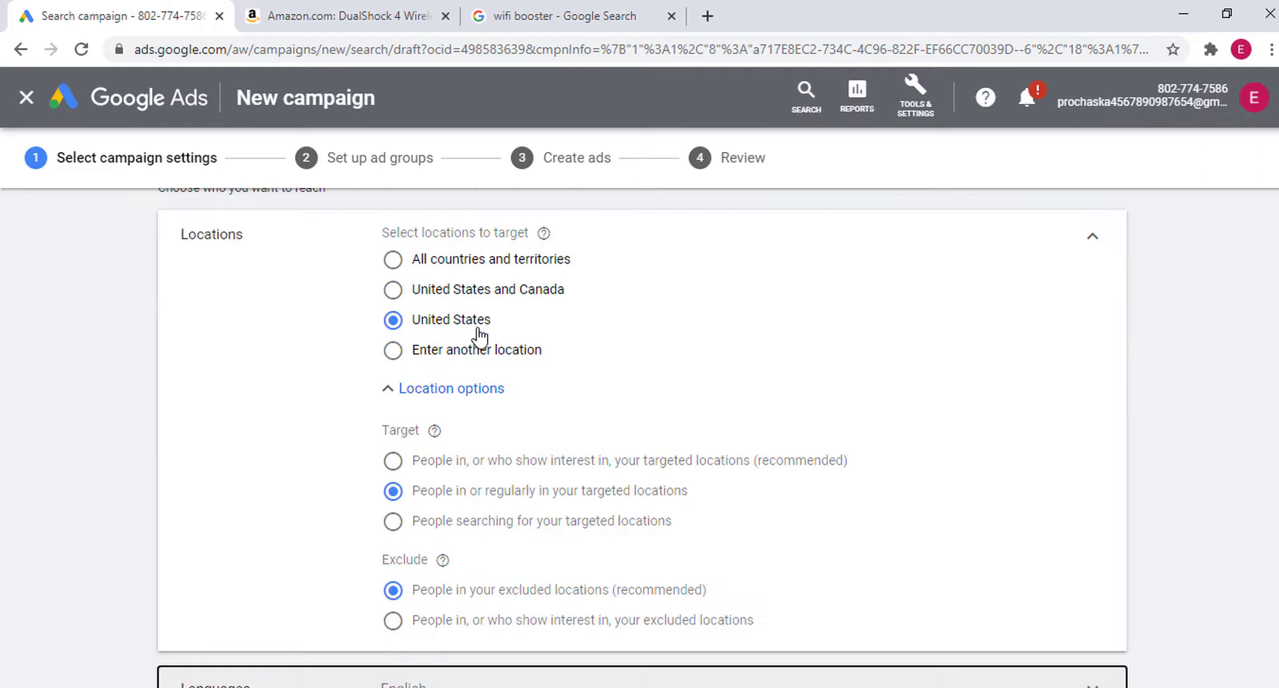
click(1092, 236)
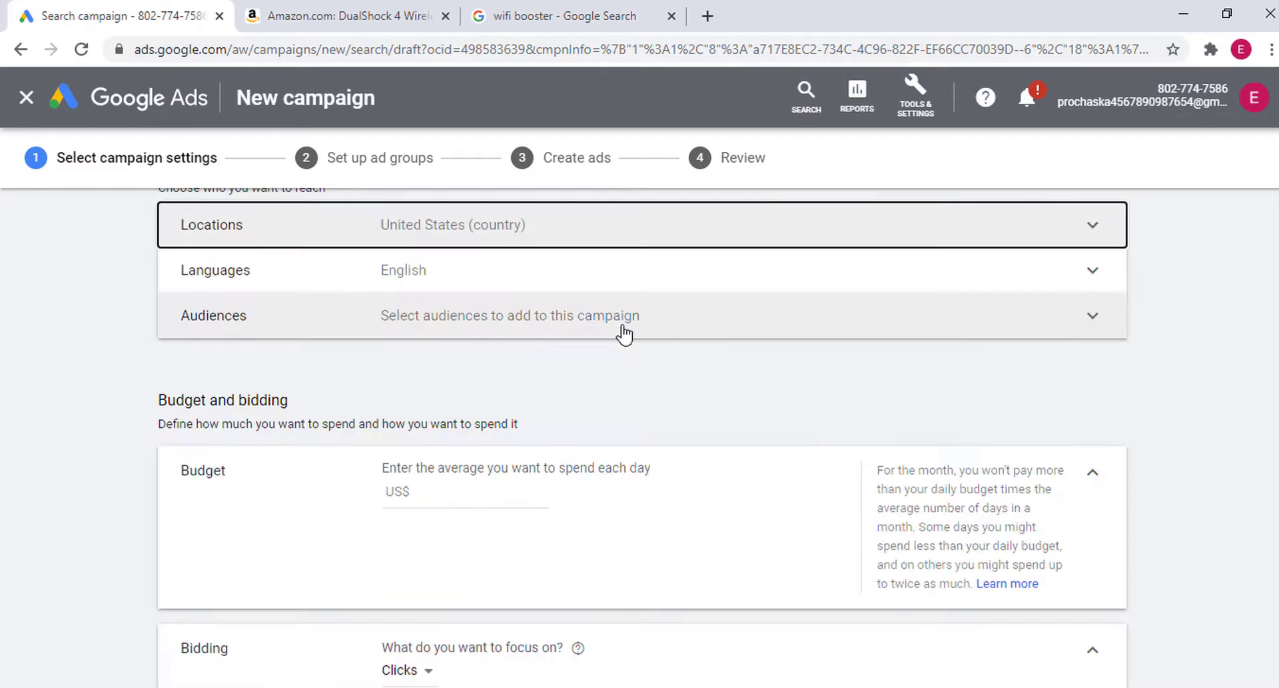
scroll(672, 352, down, 1)
scroll(670, 353, up, 2)
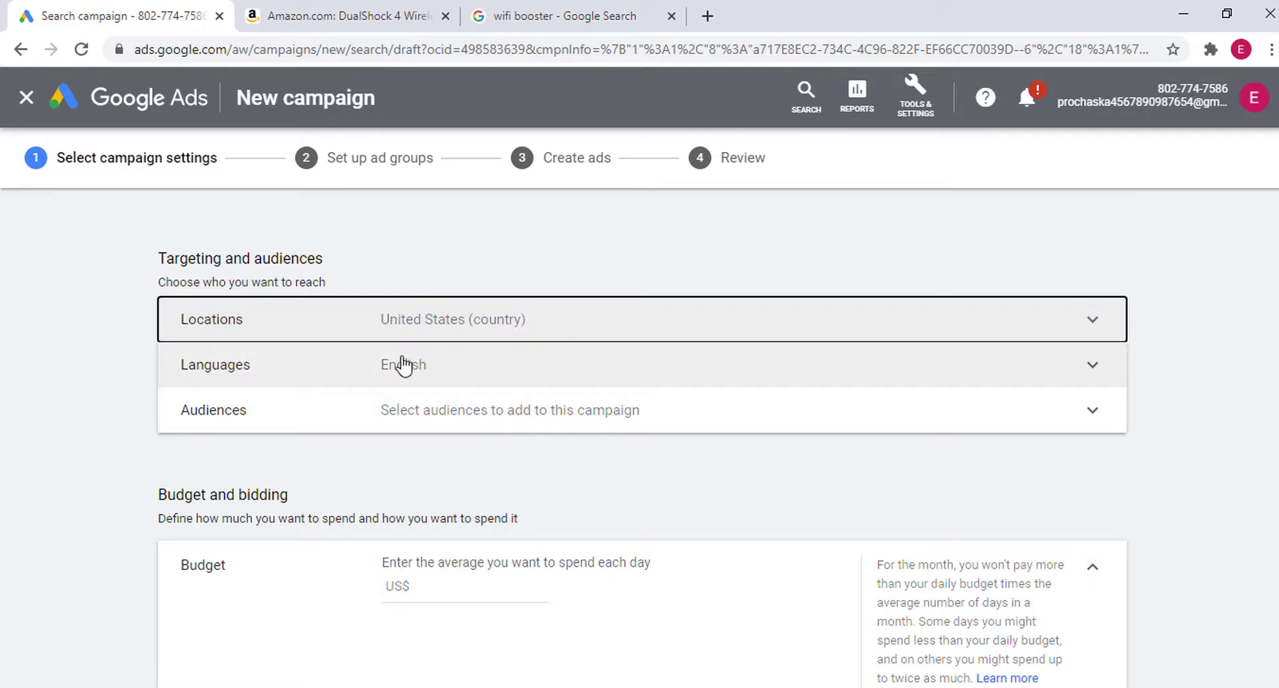
Expand the Audiences section, look over its search and targeting options, and collapse it without selecting any audience.
scroll(371, 359, down, 1)
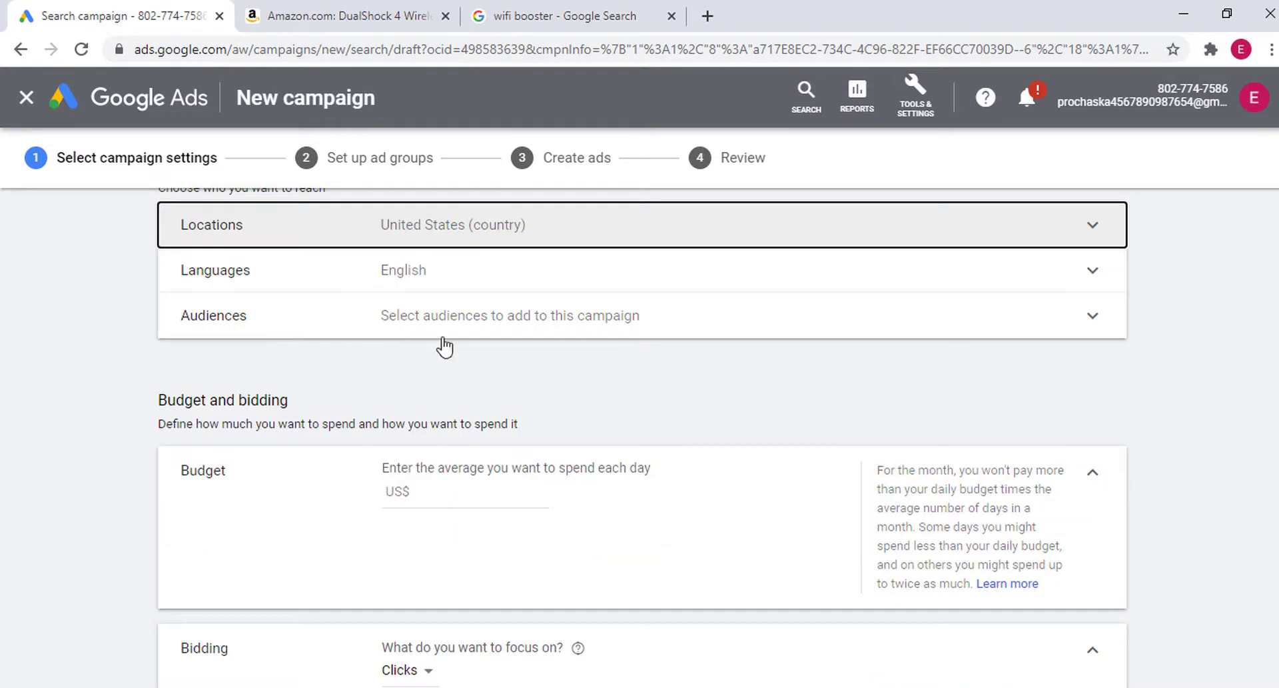
click(1013, 331)
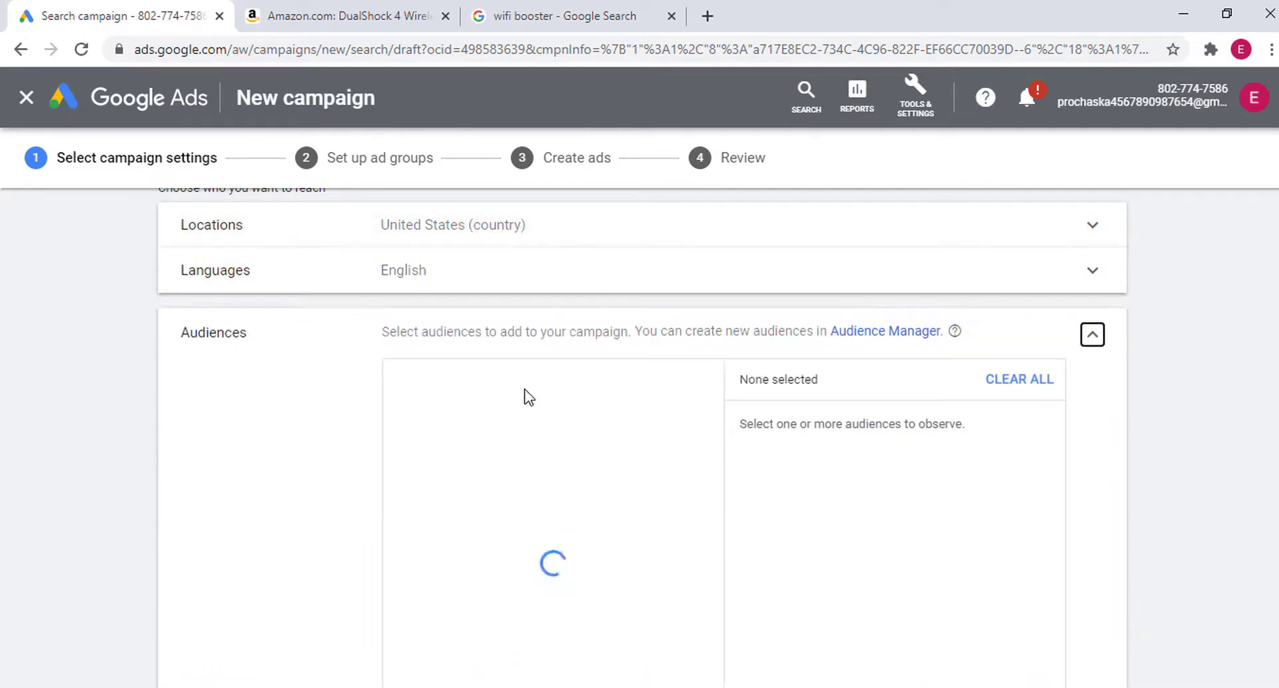
scroll(582, 365, down, 3)
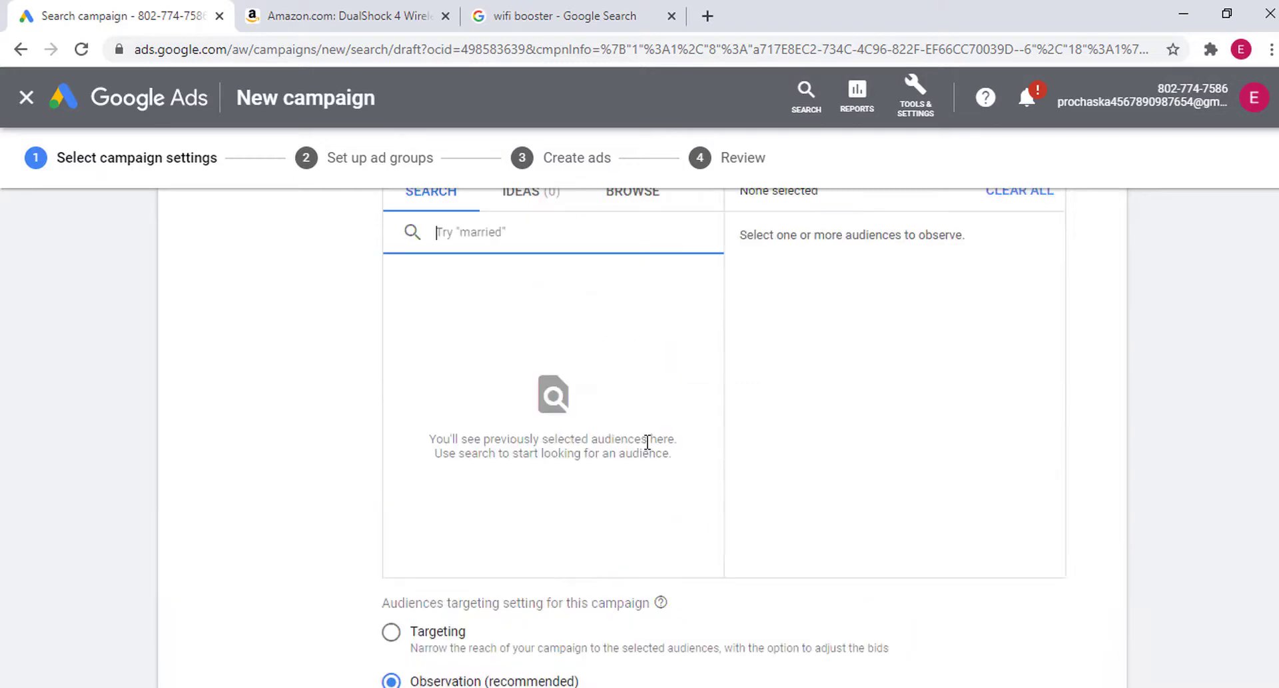
scroll(647, 442, up, 3)
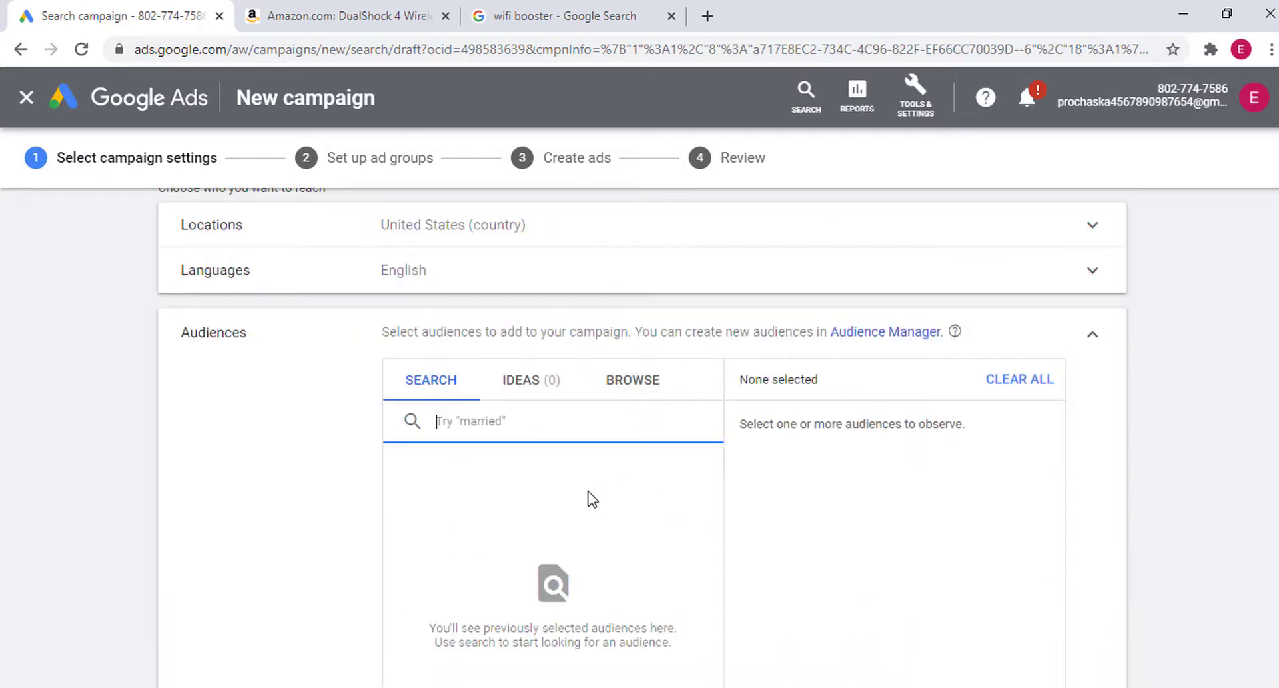
click(1091, 335)
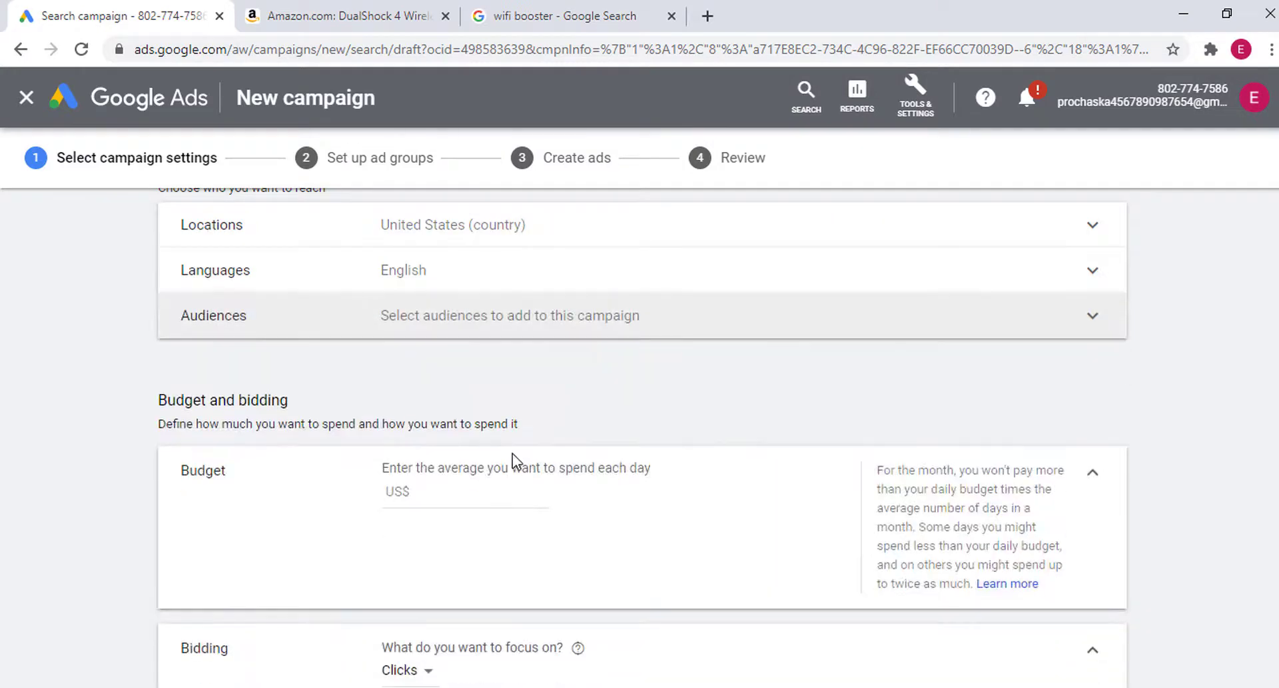
scroll(500, 376, up, 2)
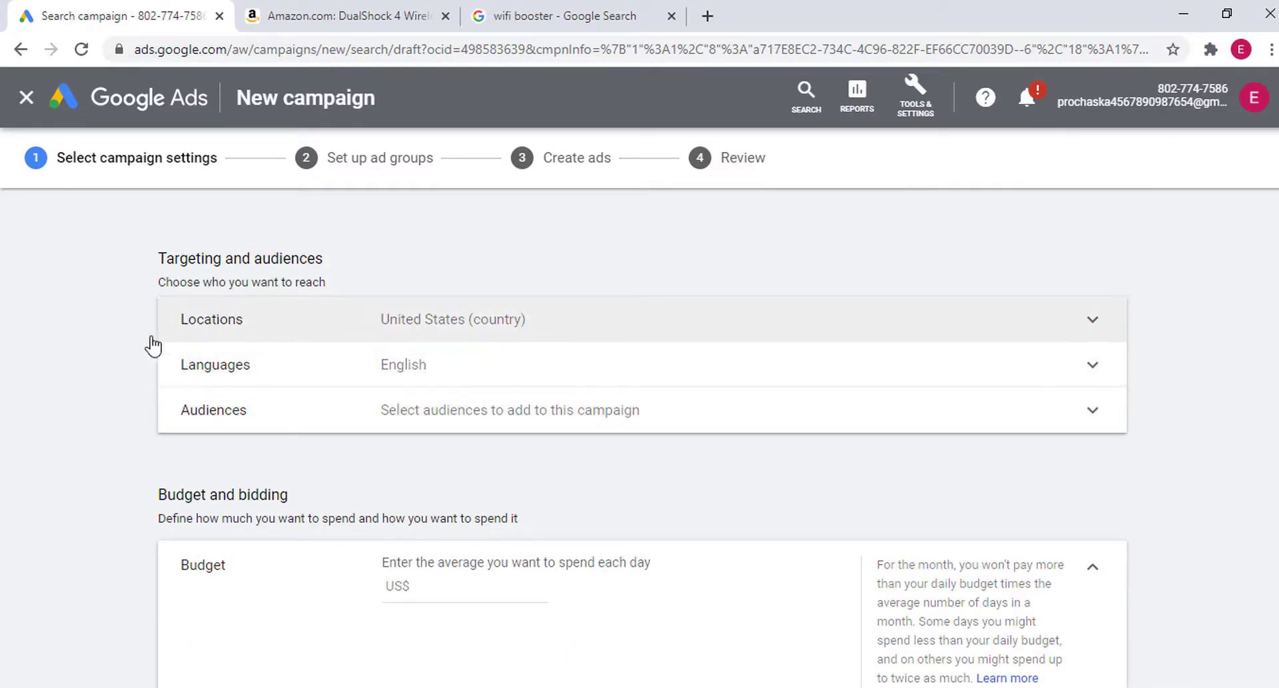
drag(160, 265, 331, 259)
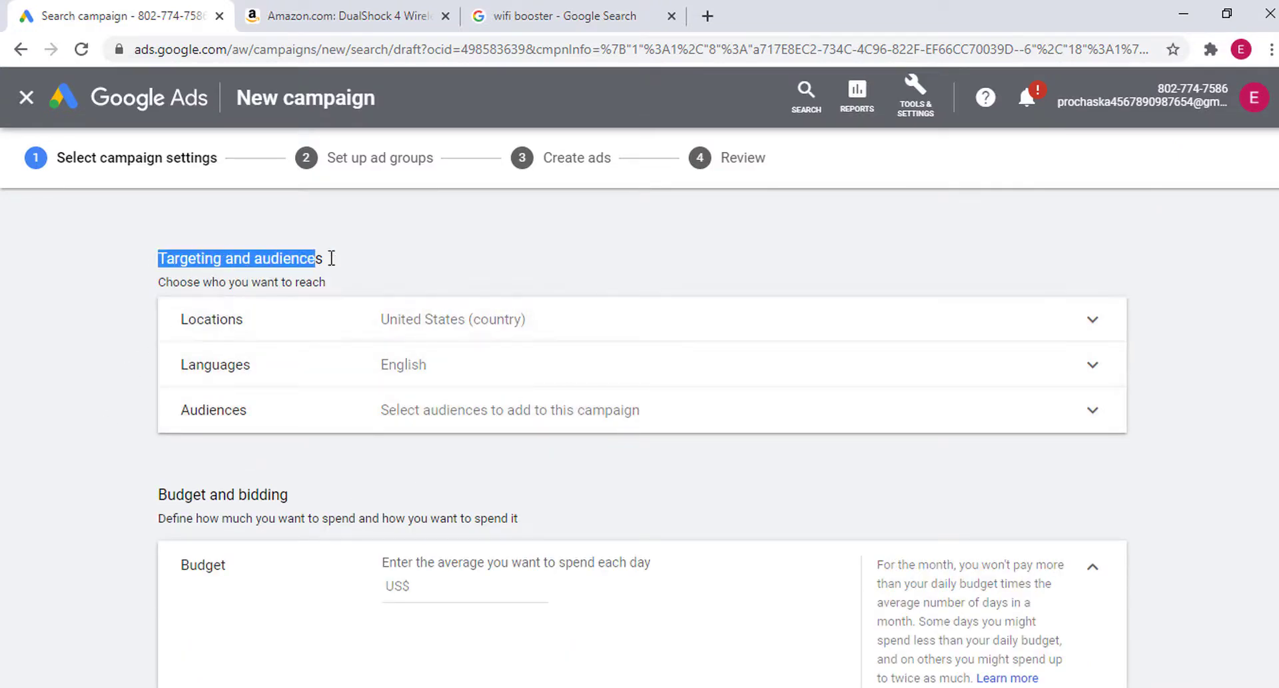
click(466, 270)
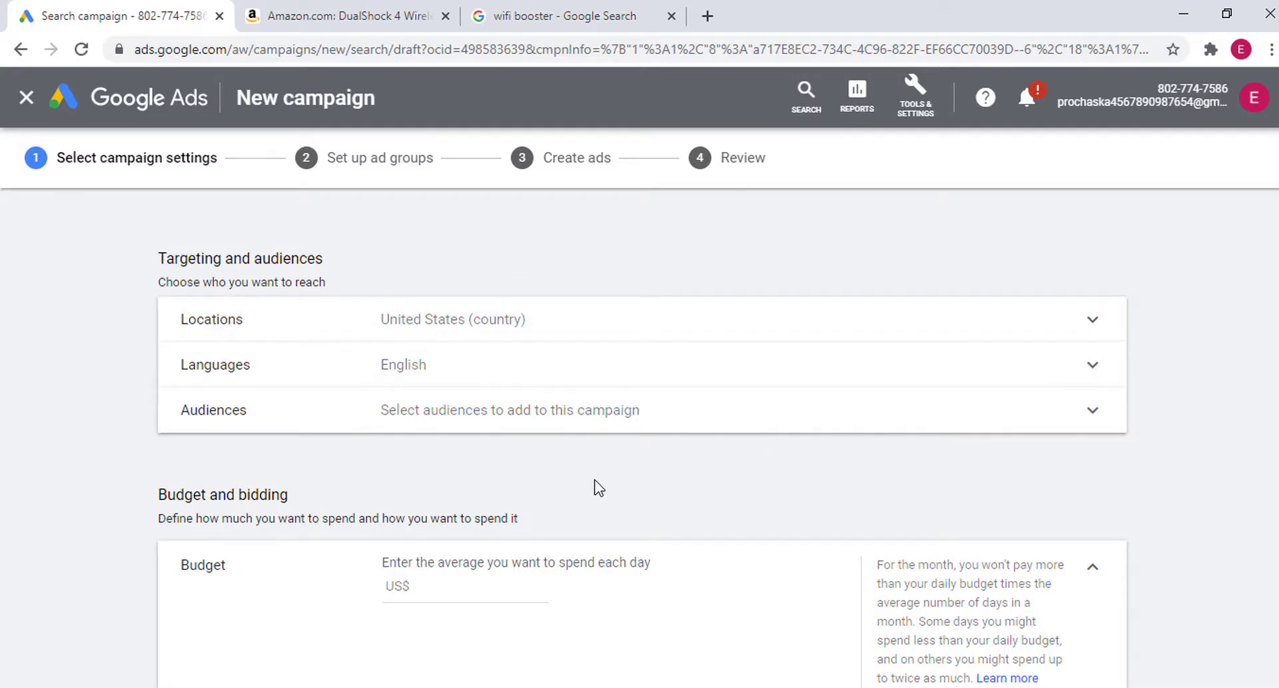
Set the campaign's average daily budget to US$100.
scroll(368, 386, down, 5)
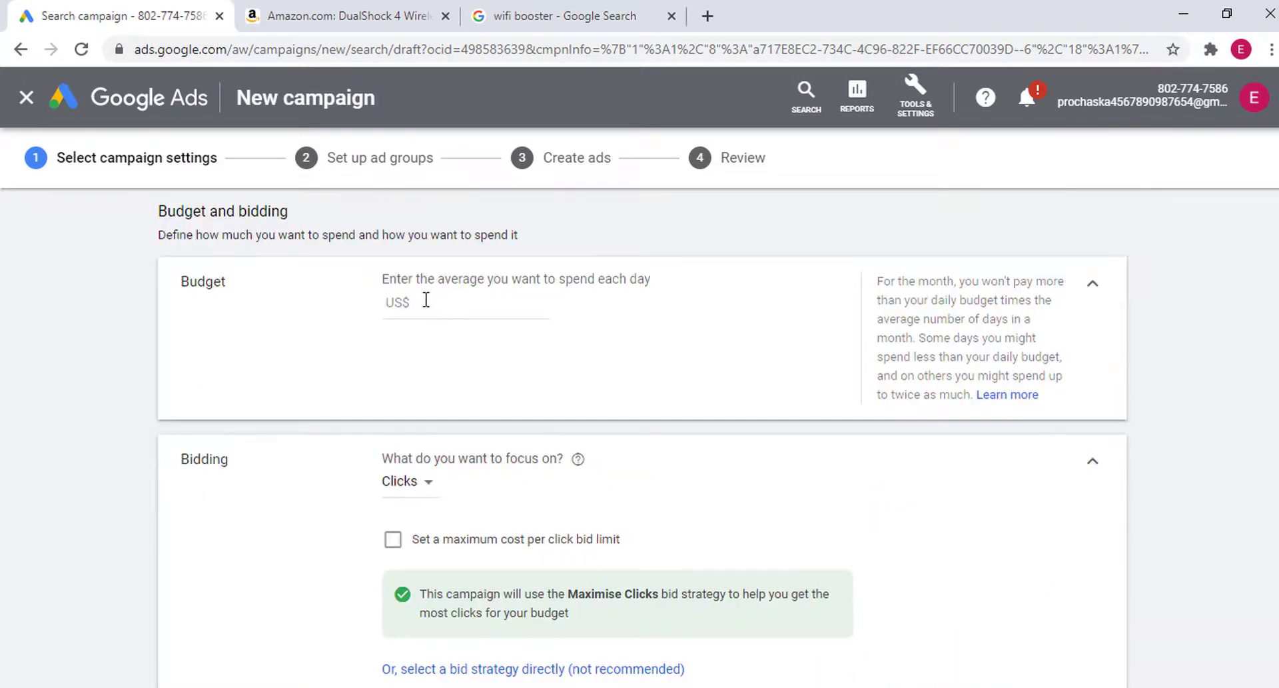
click(426, 300)
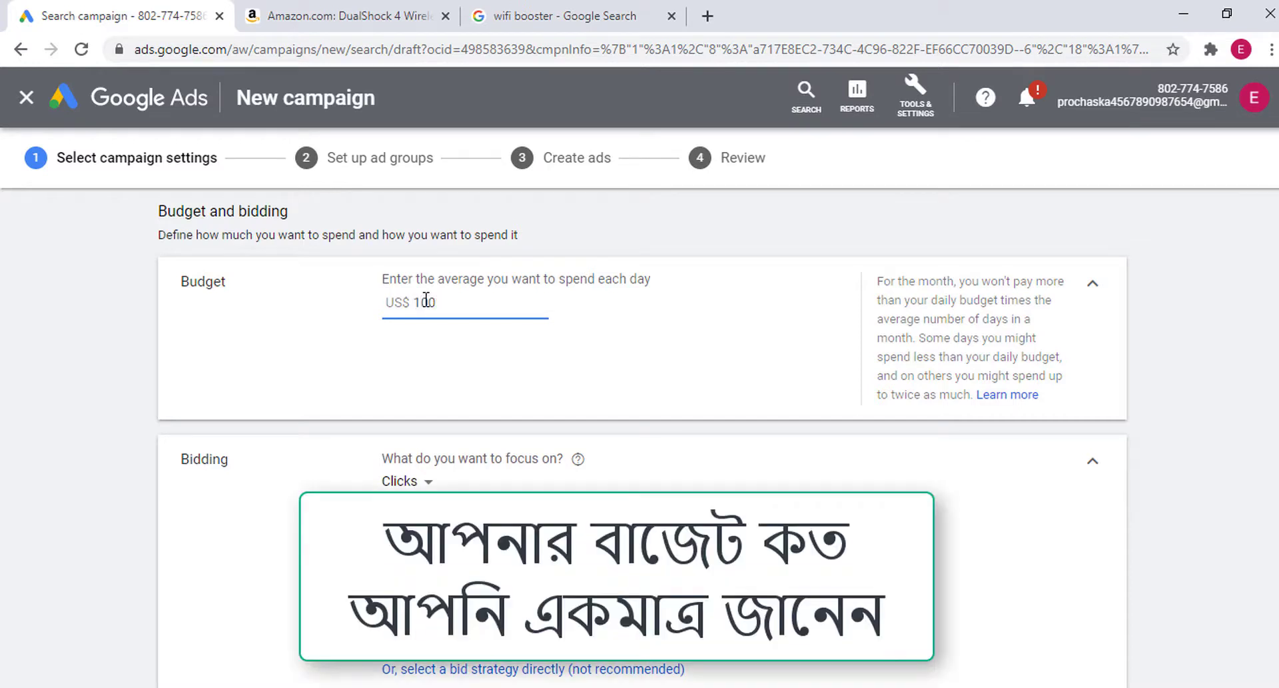
click(1124, 309)
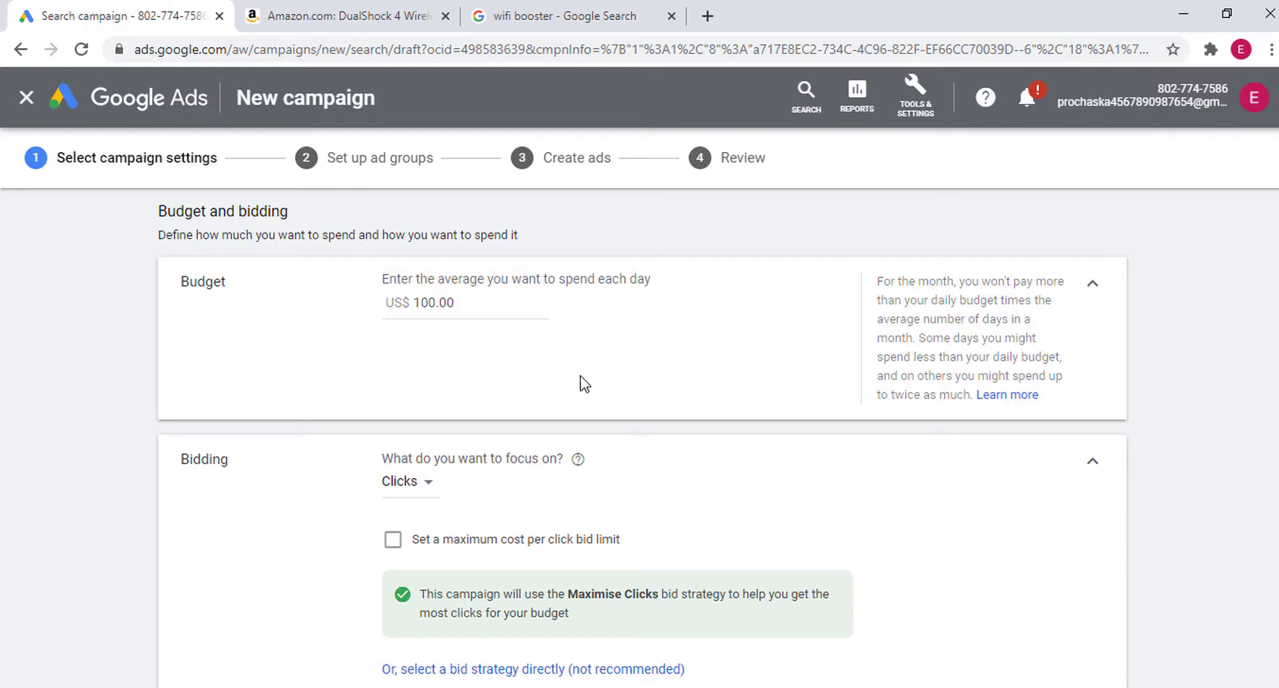
Open the "Top 10 Best Wifi Boosters - 2020 Reviews & Ratings" ad from the wifi booster Google results.
click(563, 15)
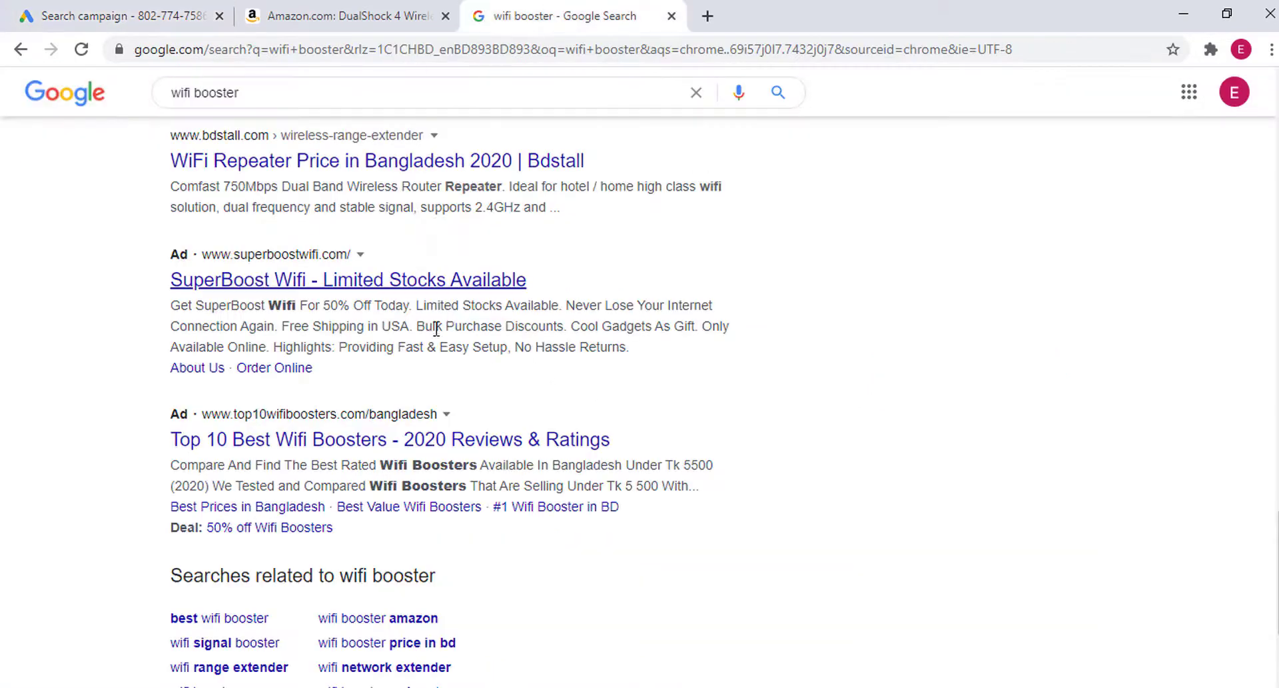
scroll(306, 407, down, 3)
scroll(306, 407, up, 3)
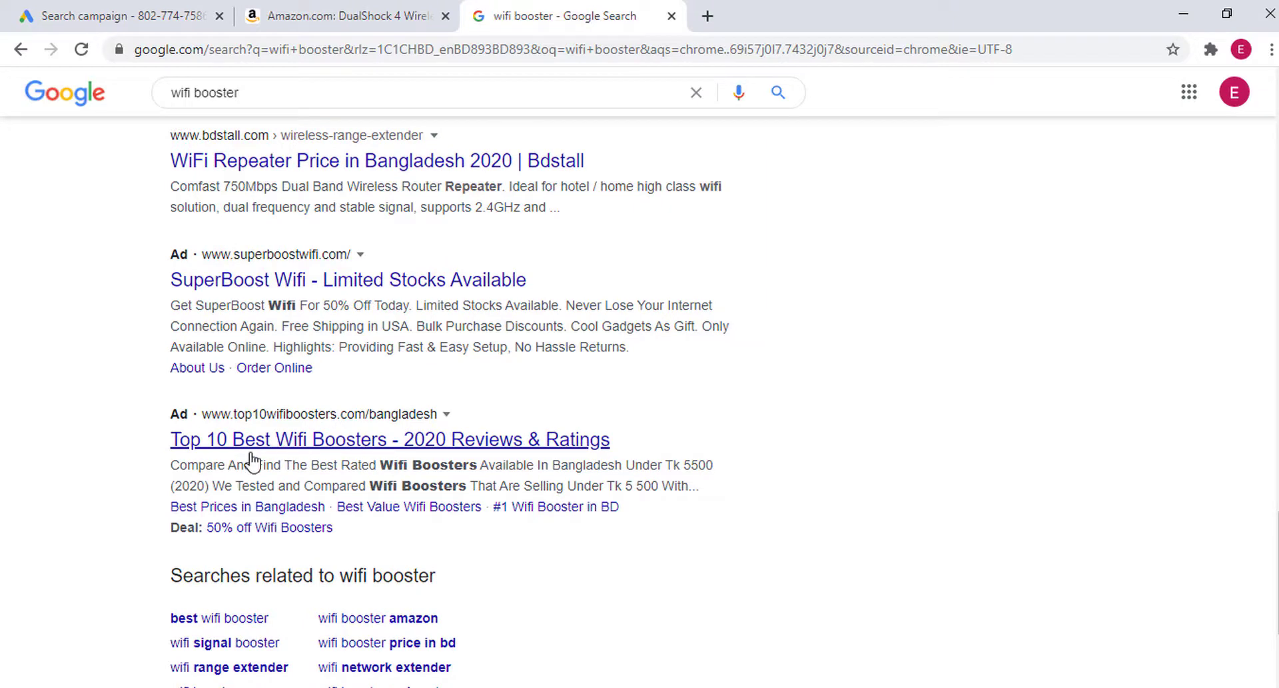
click(279, 445)
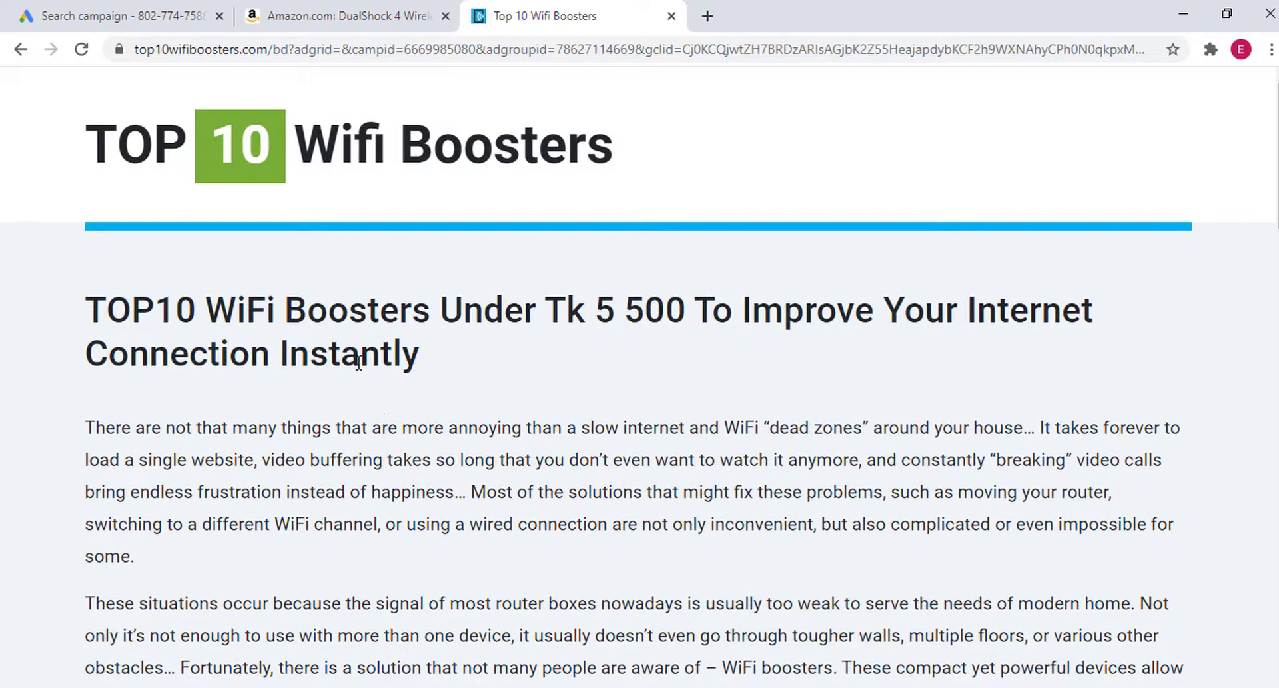
Examine the Top 10 Wifi Boosters landing page, including its headline and the rated product listings.
scroll(358, 363, down, 10)
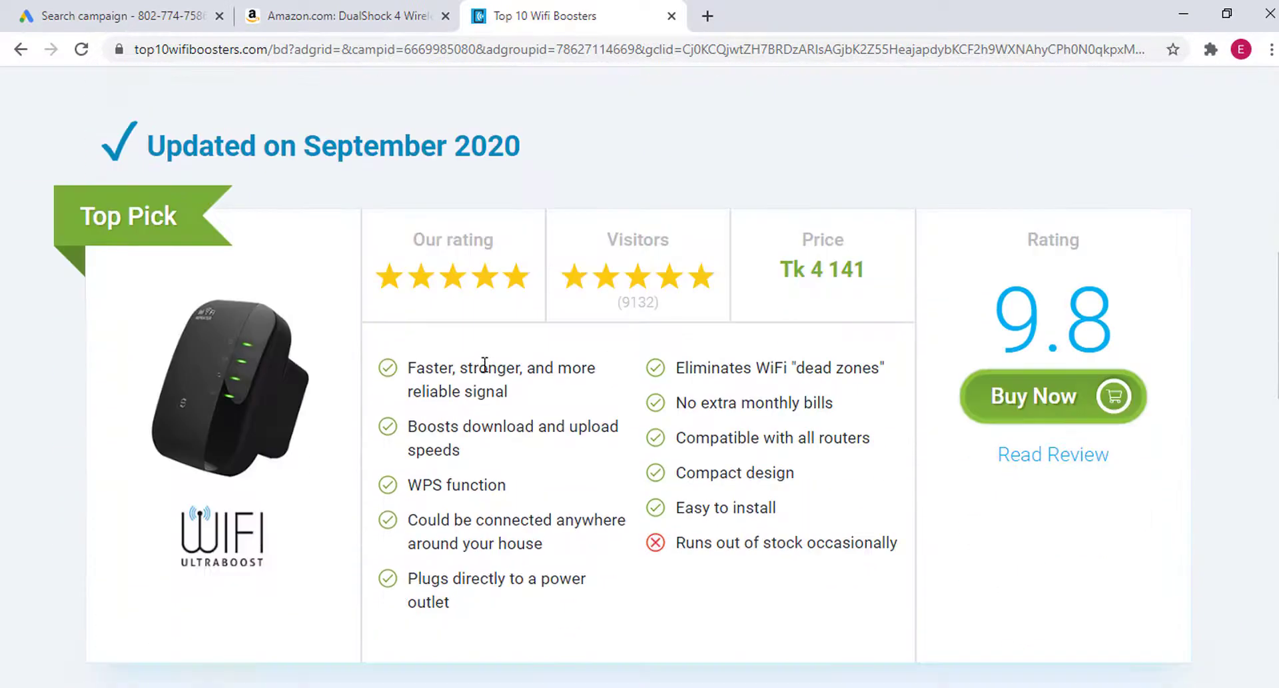
scroll(485, 363, down, 6)
scroll(443, 394, up, 17)
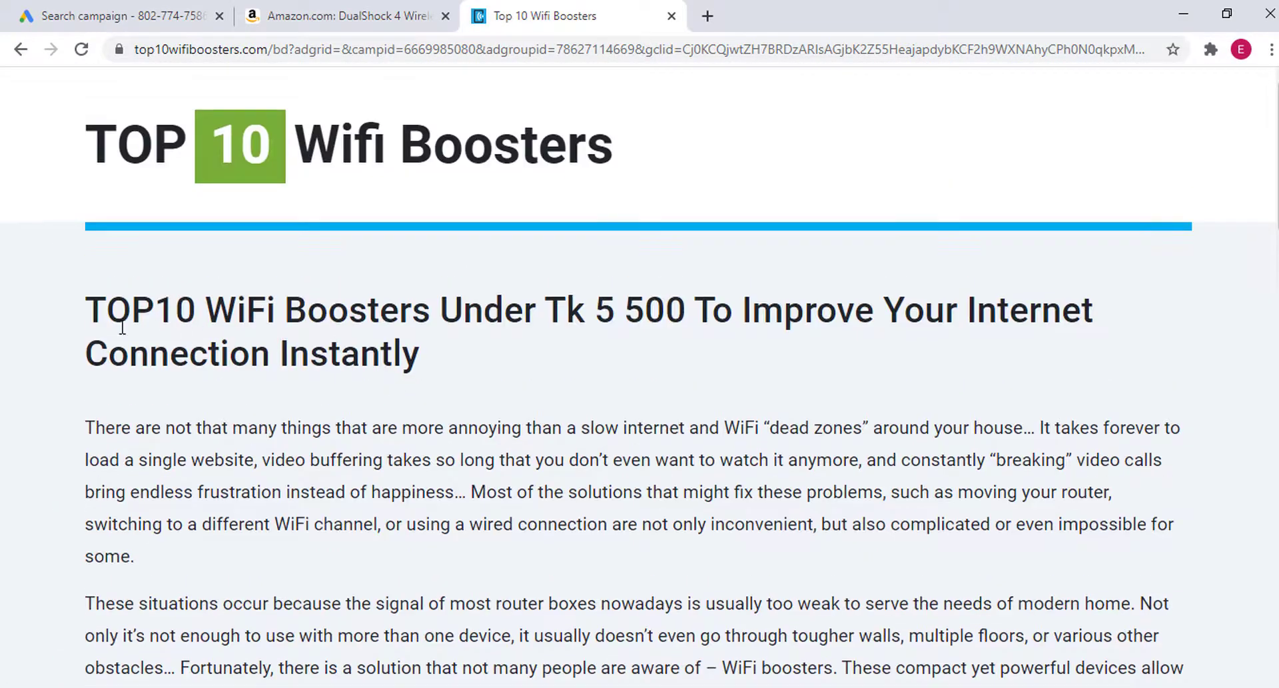
drag(82, 309, 455, 361)
click(411, 406)
scroll(573, 450, down, 9)
scroll(609, 457, down, 4)
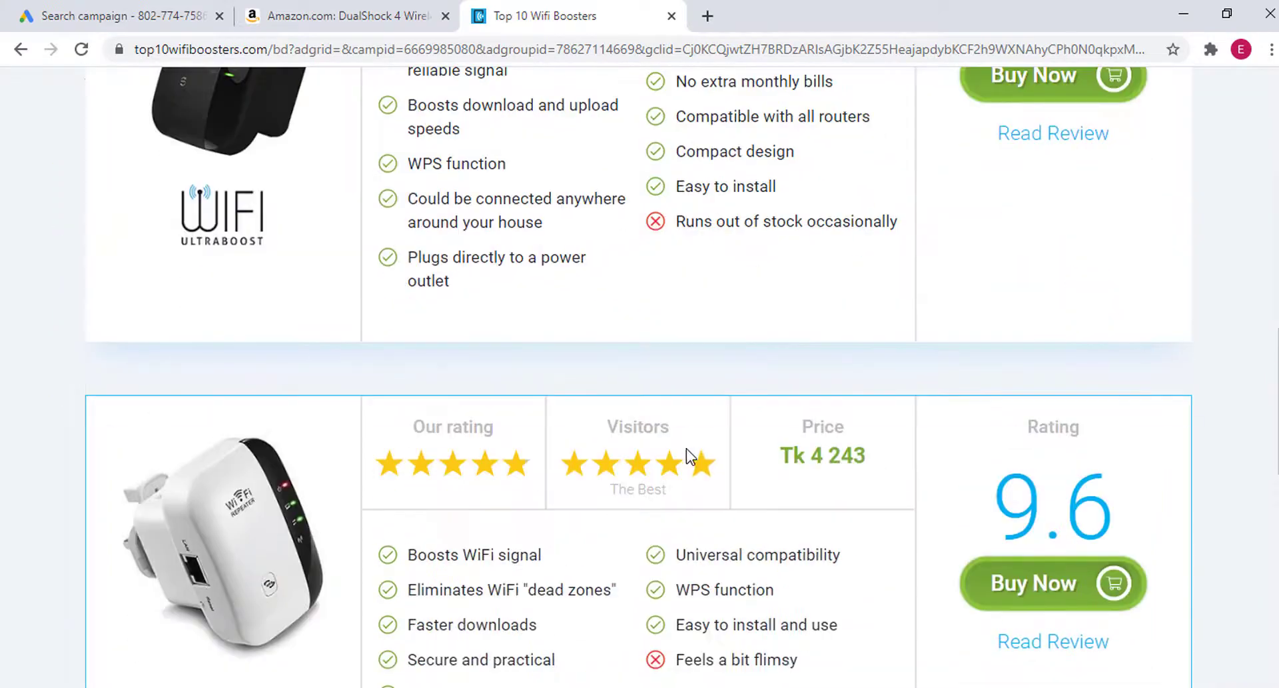
scroll(686, 449, down, 15)
scroll(603, 333, up, 20)
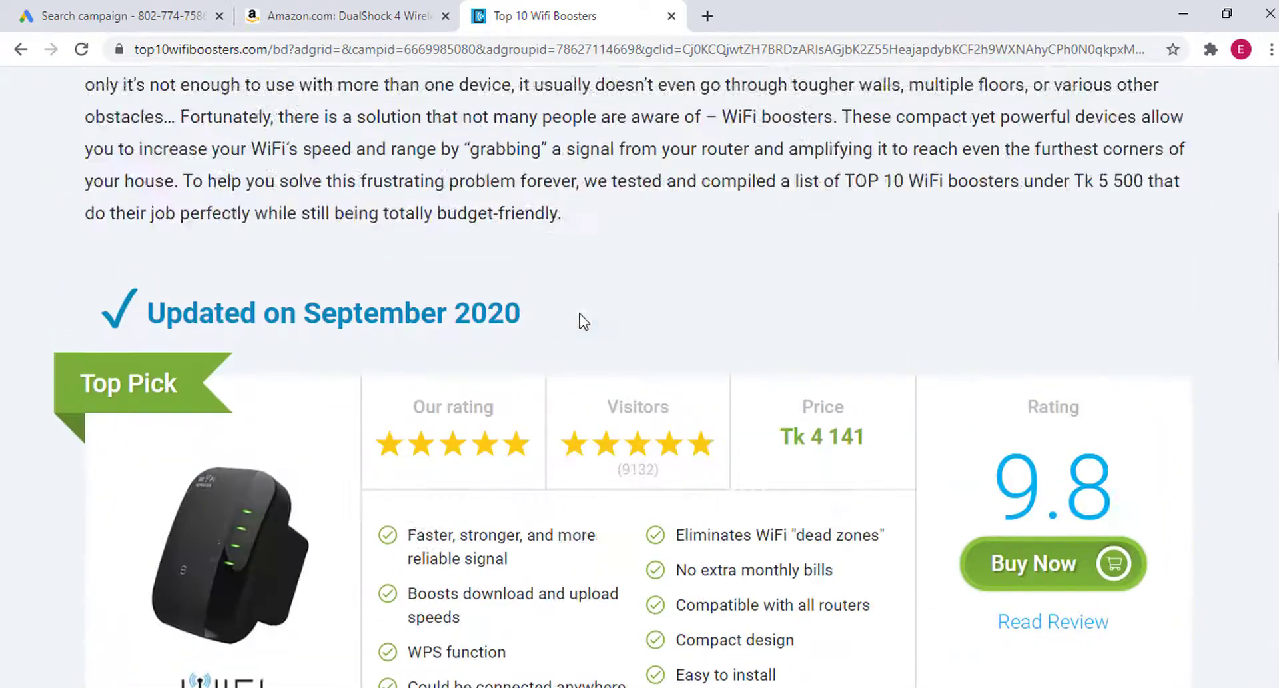
scroll(583, 322, up, 8)
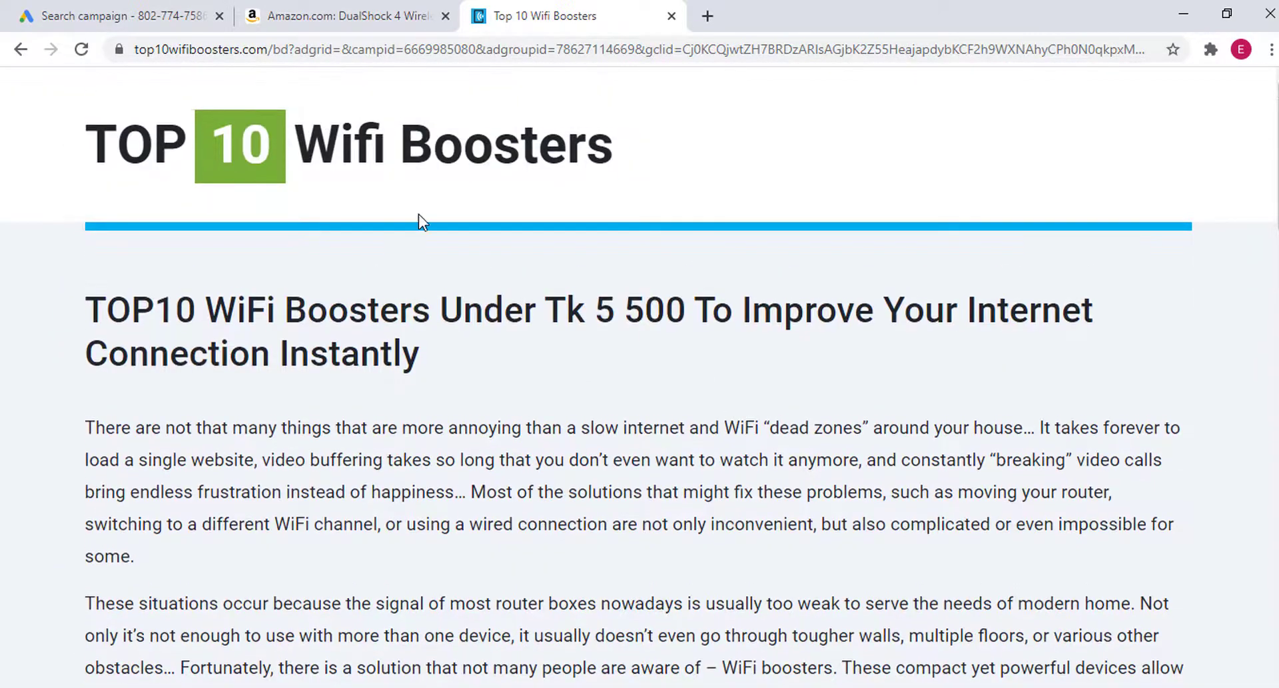
Switch to the Google Ads campaign draft, collapse the Budget section, and open the bidding focus options.
click(106, 14)
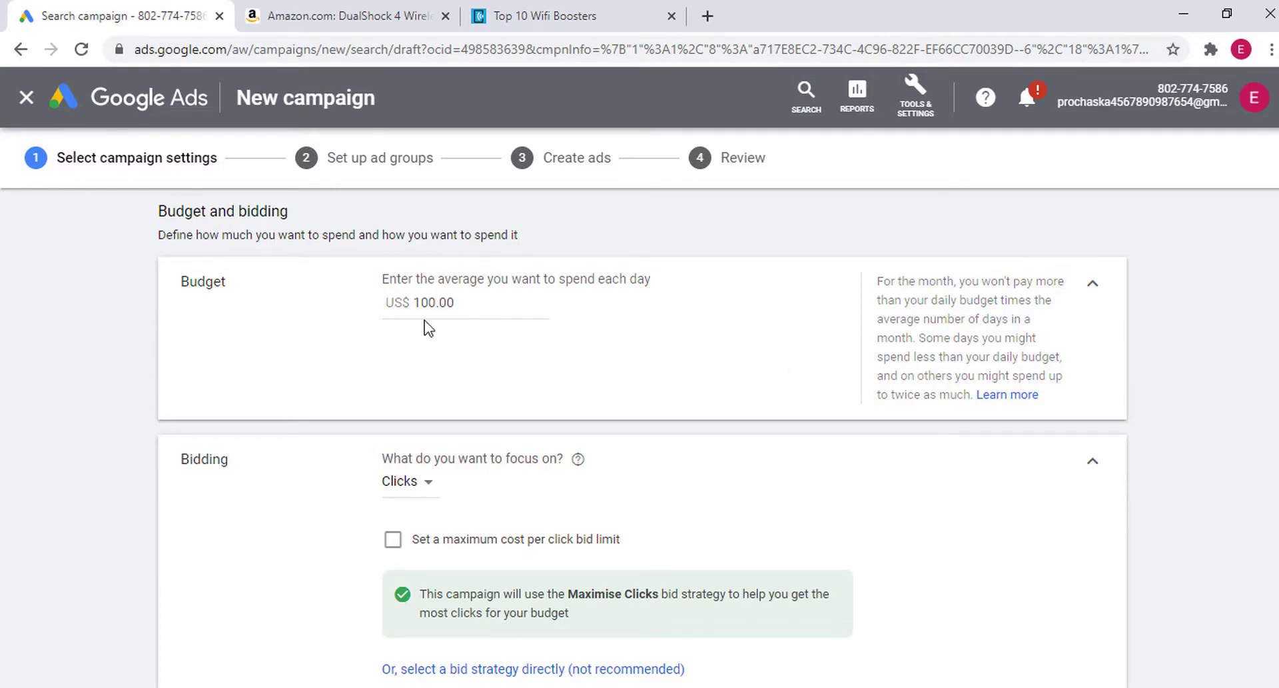
click(1093, 283)
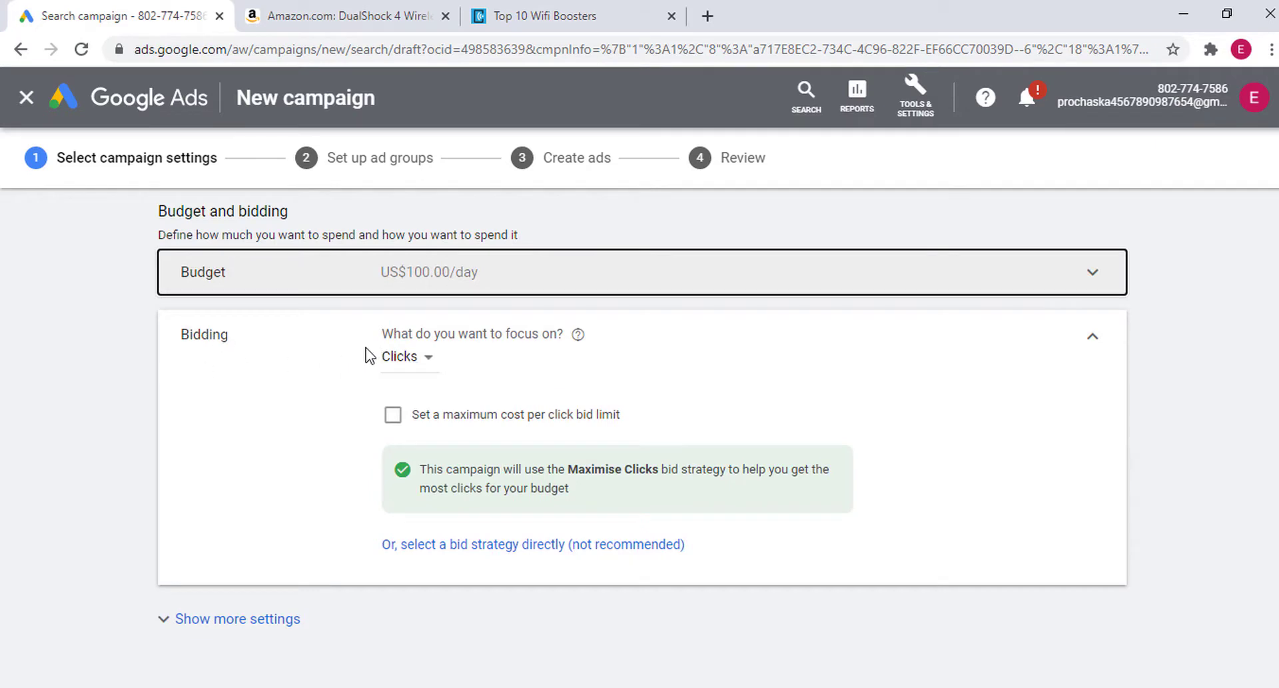
double_click(223, 335)
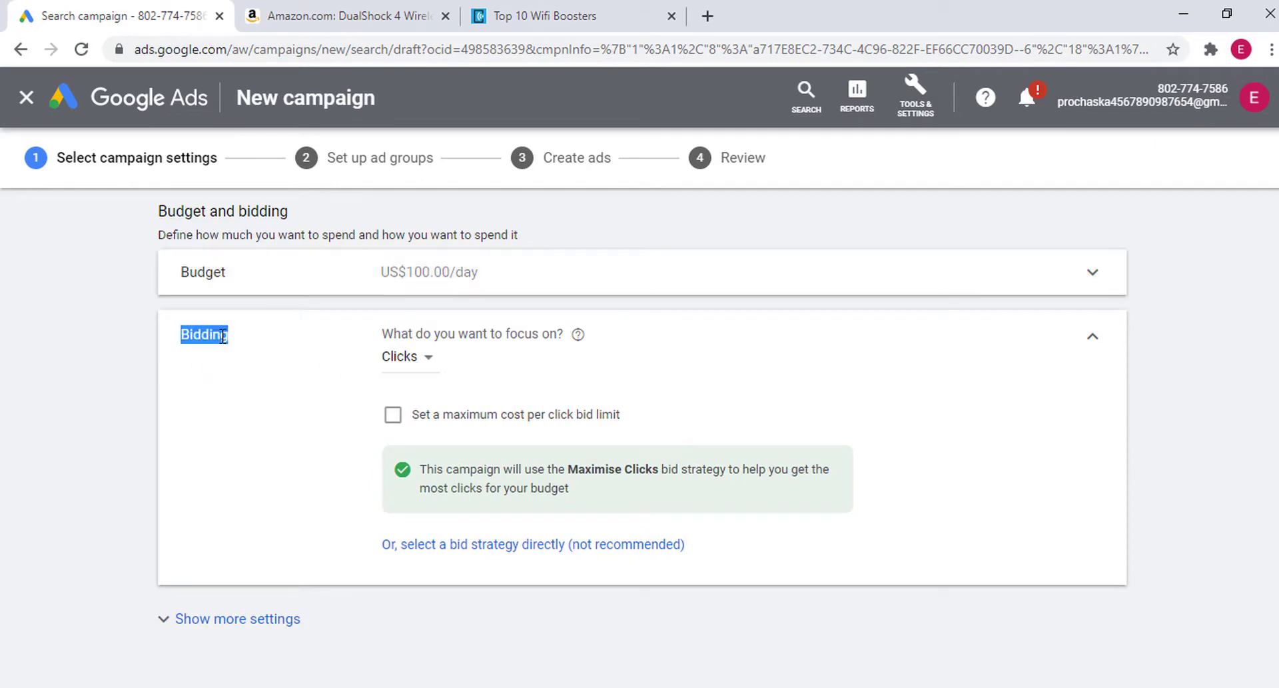
click(116, 395)
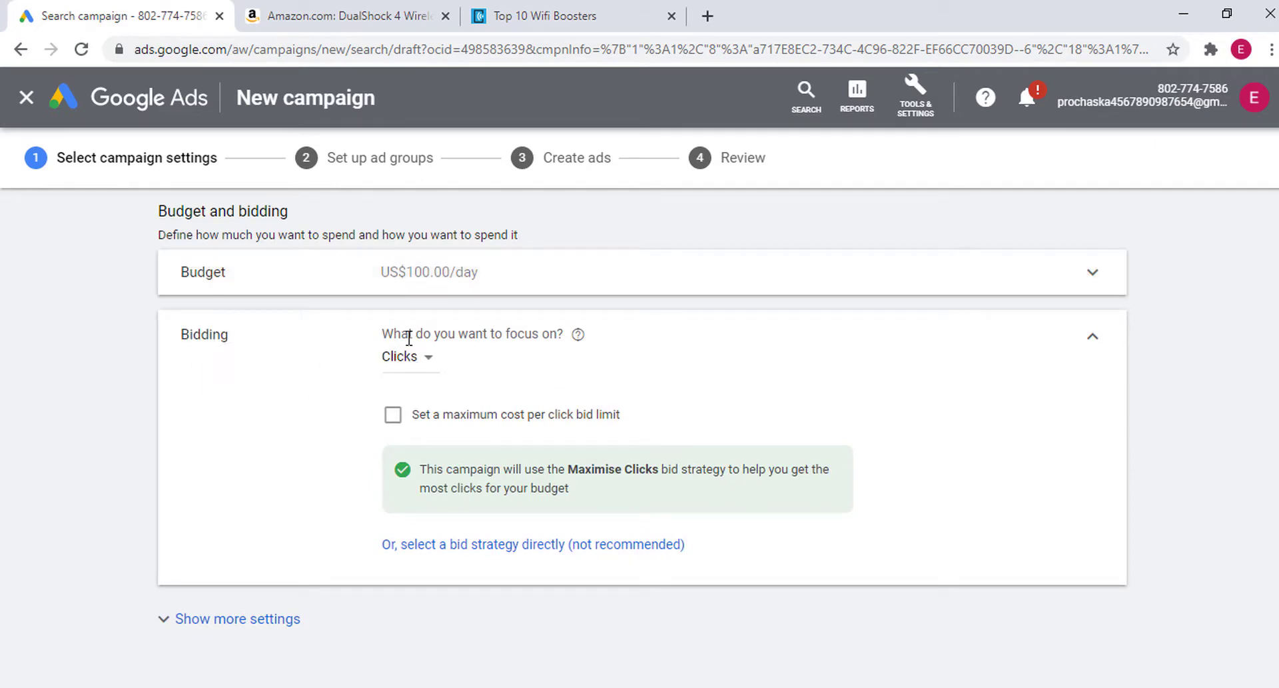
click(429, 360)
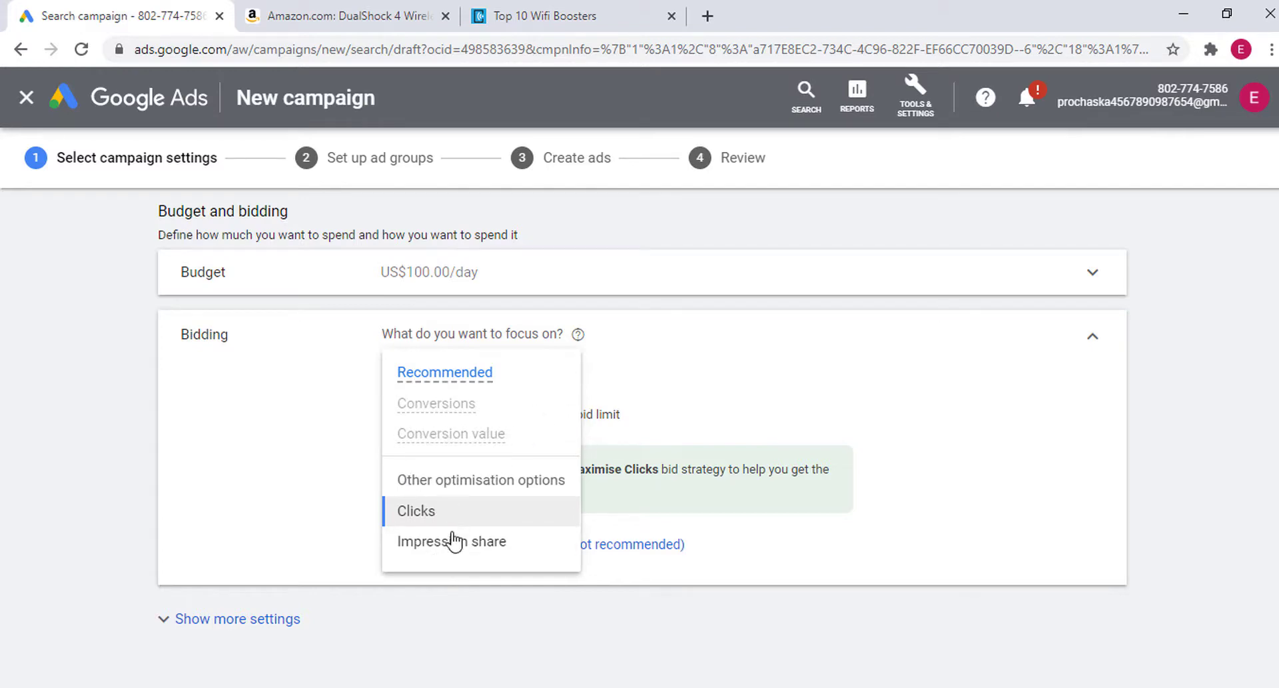
Switch to the Top 10 Wifi Boosters page and examine its introduction and top pick listing.
click(572, 9)
scroll(419, 238, down, 7)
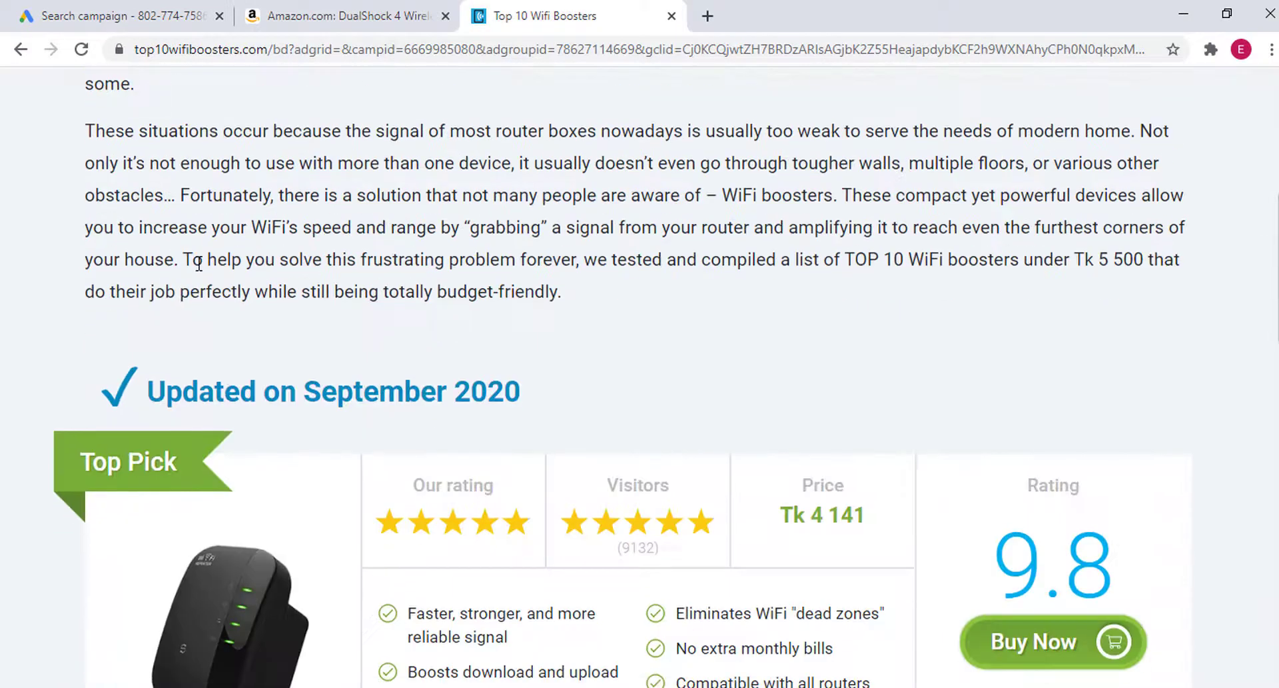
drag(179, 194, 493, 227)
click(720, 267)
scroll(677, 181, down, 6)
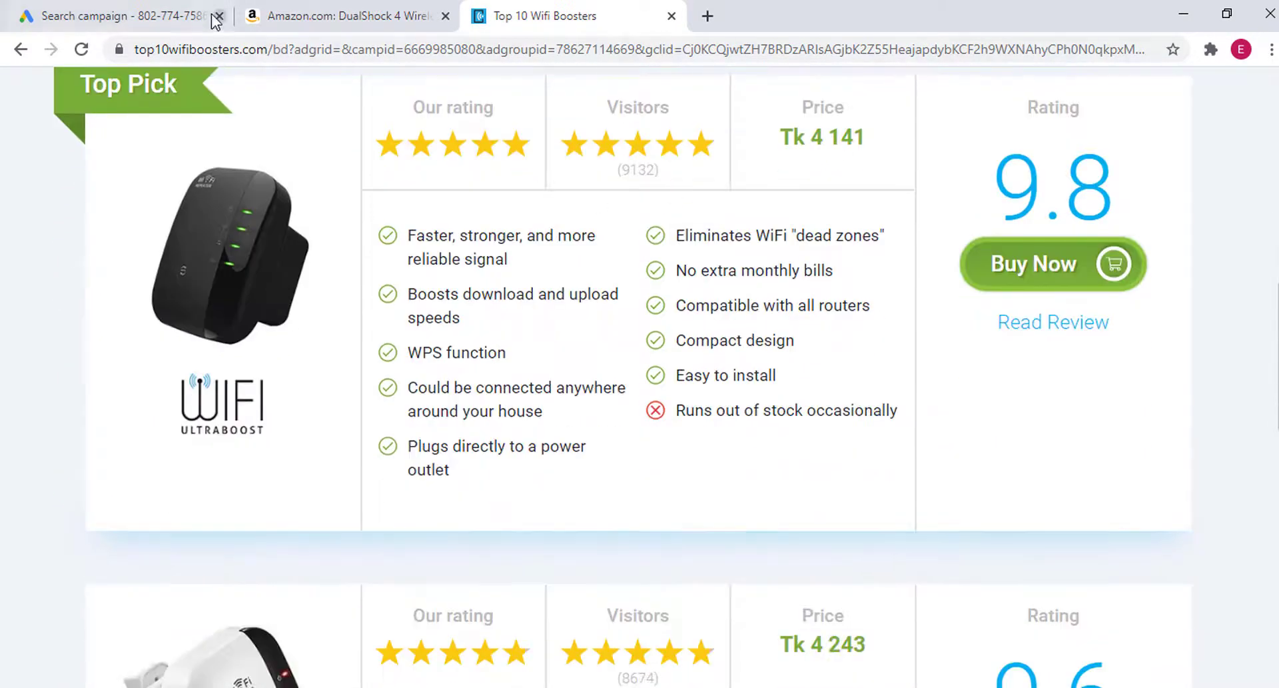
In the Google Ads draft, choose Clicks as the bidding focus and turn on the maximum cost per click bid limit.
click(179, 16)
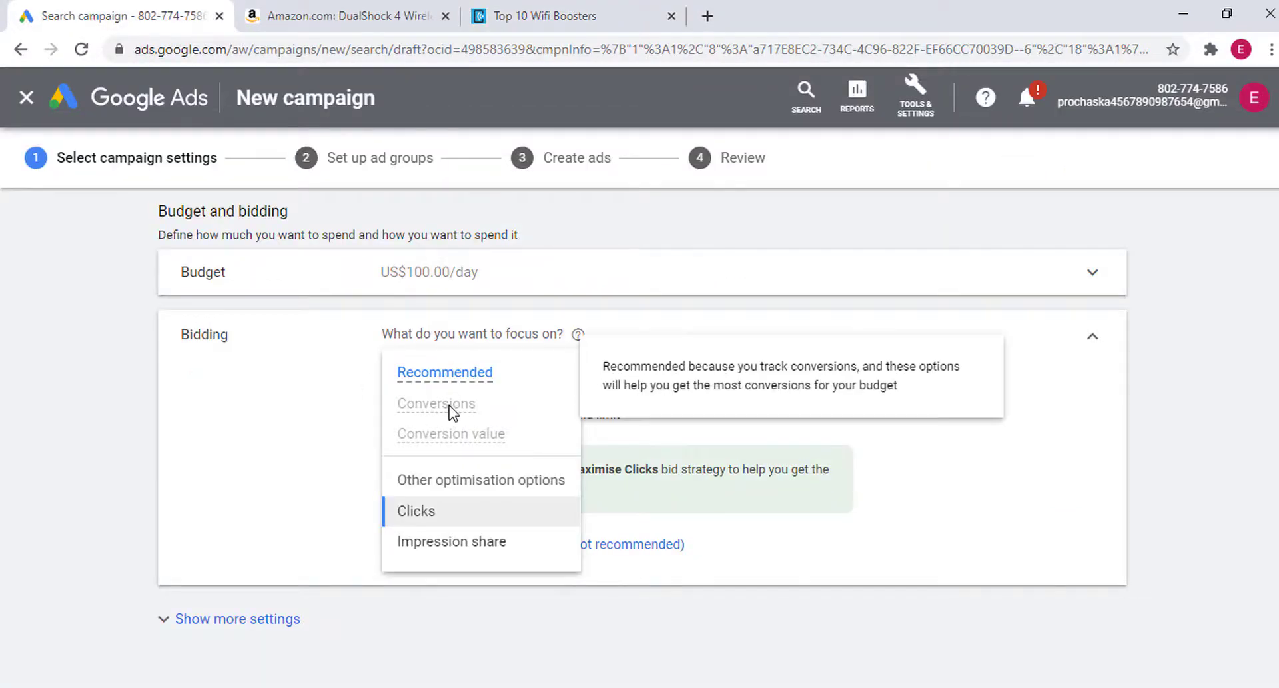
mouse_move(450, 411)
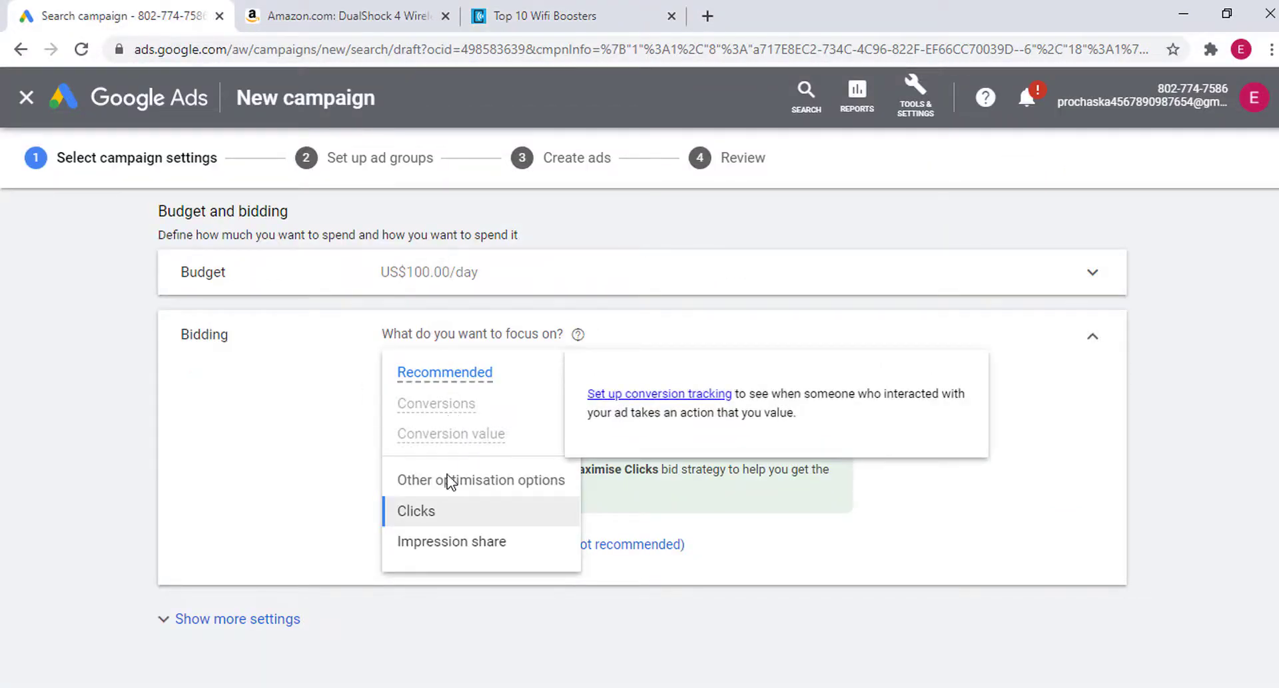
click(424, 514)
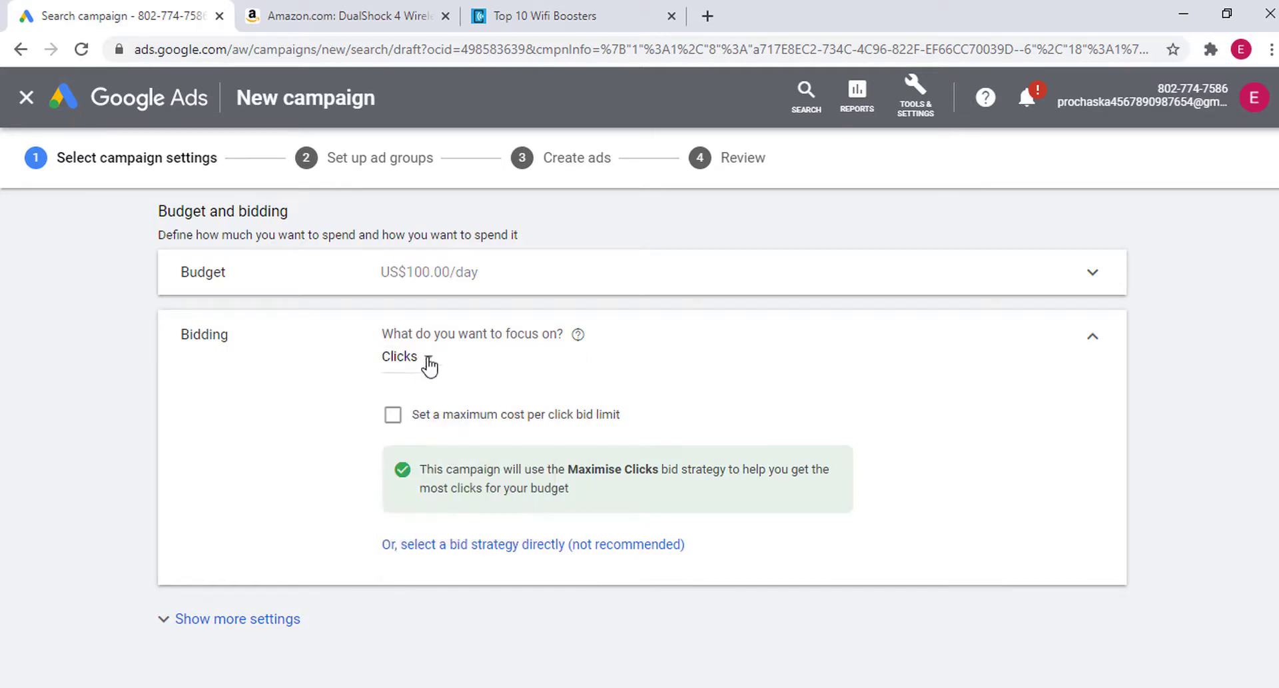
scroll(436, 393, down, 1)
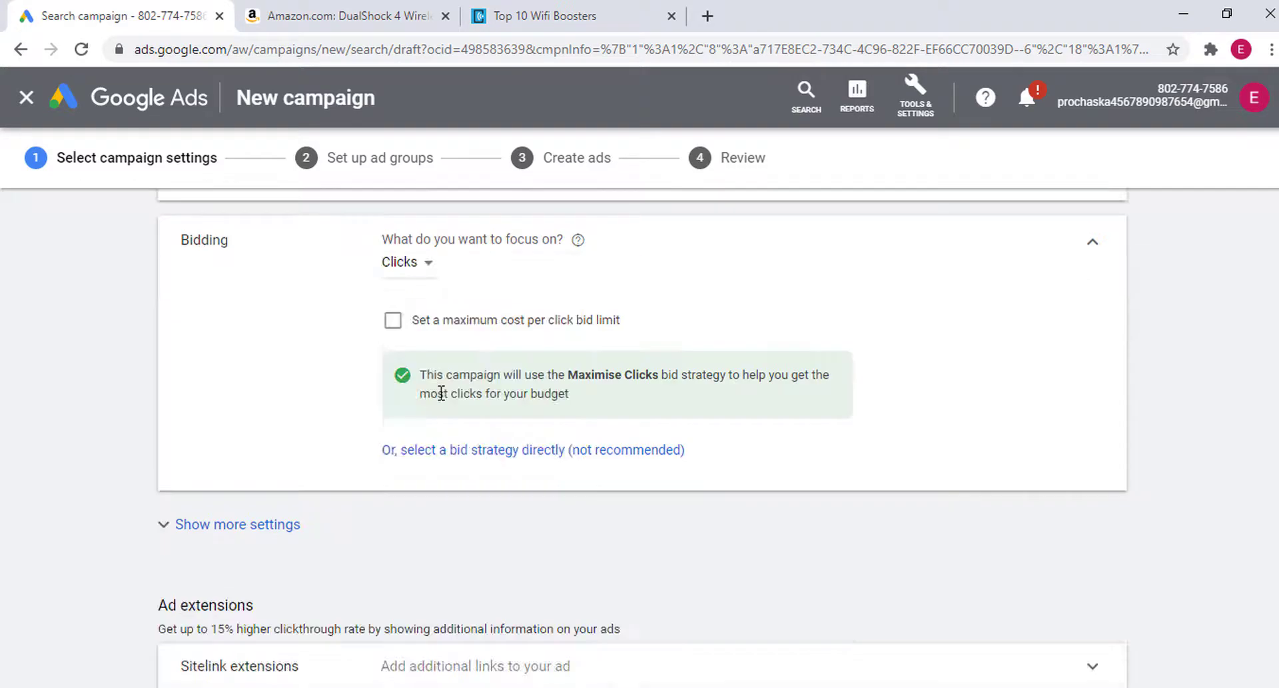
click(393, 320)
Review the headline and introductory text of the Top 10 Wifi Boosters landing page.
click(540, 15)
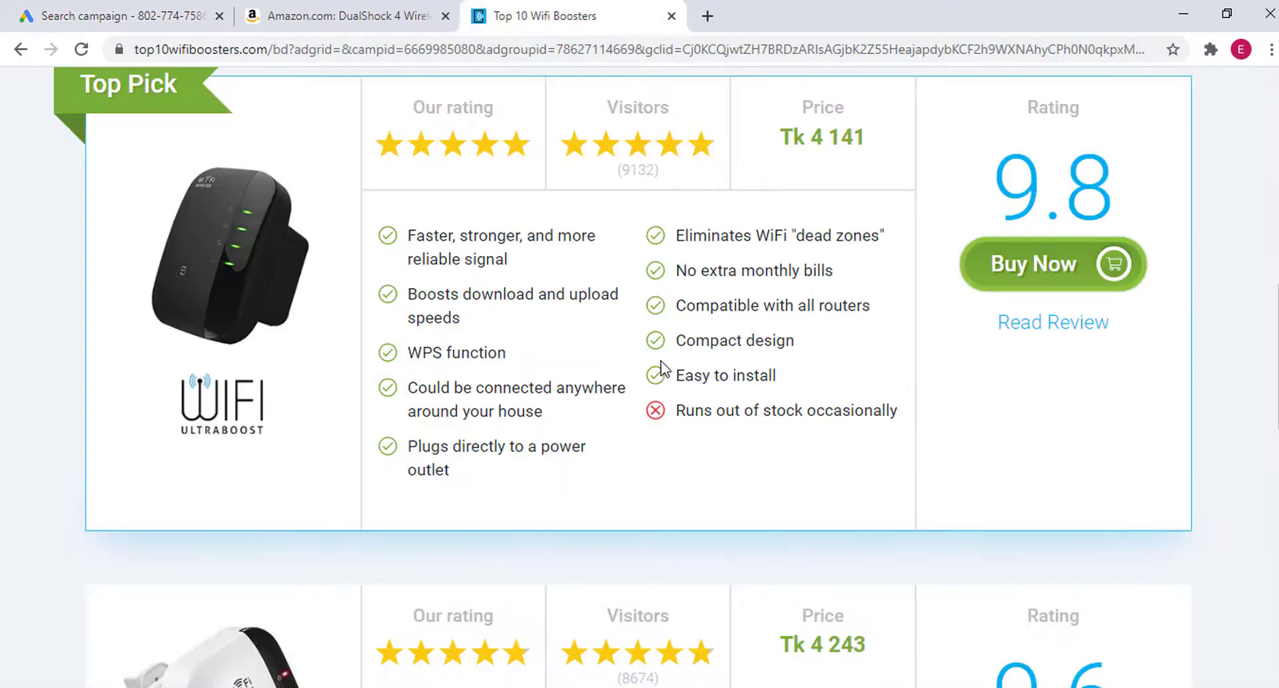
scroll(528, 378, up, 10)
scroll(492, 312, down, 5)
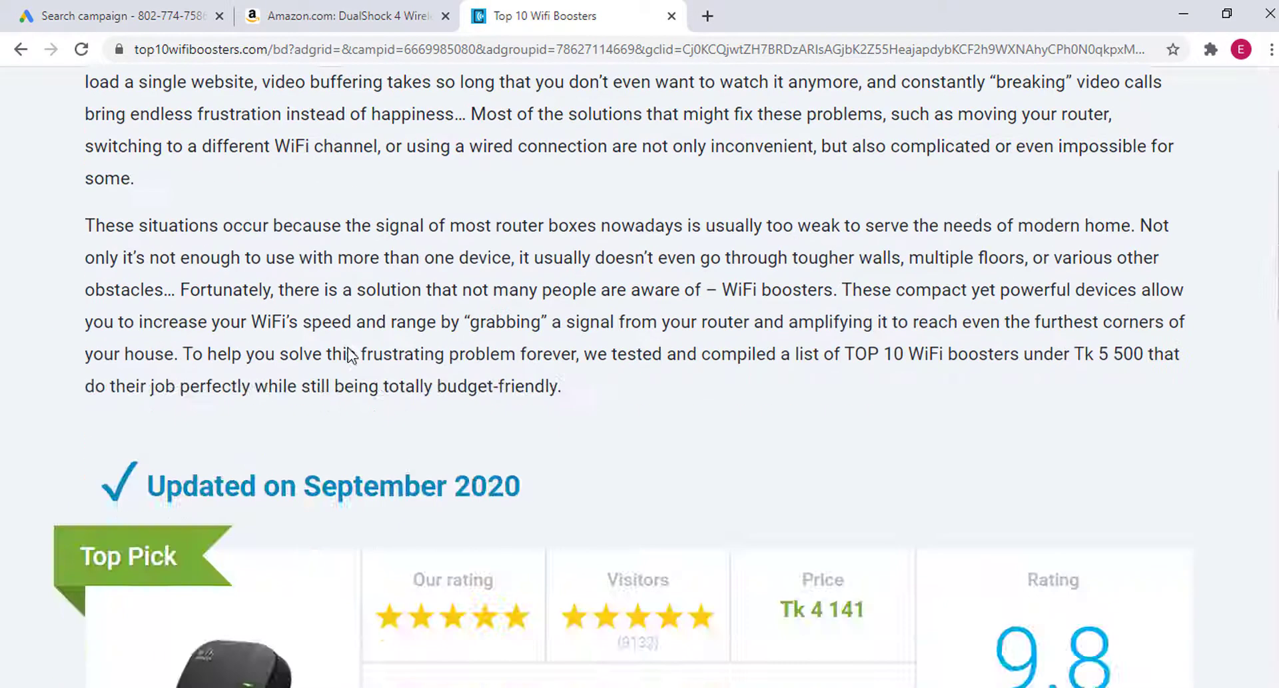
scroll(164, 295, up, 6)
drag(91, 311, 324, 357)
click(324, 357)
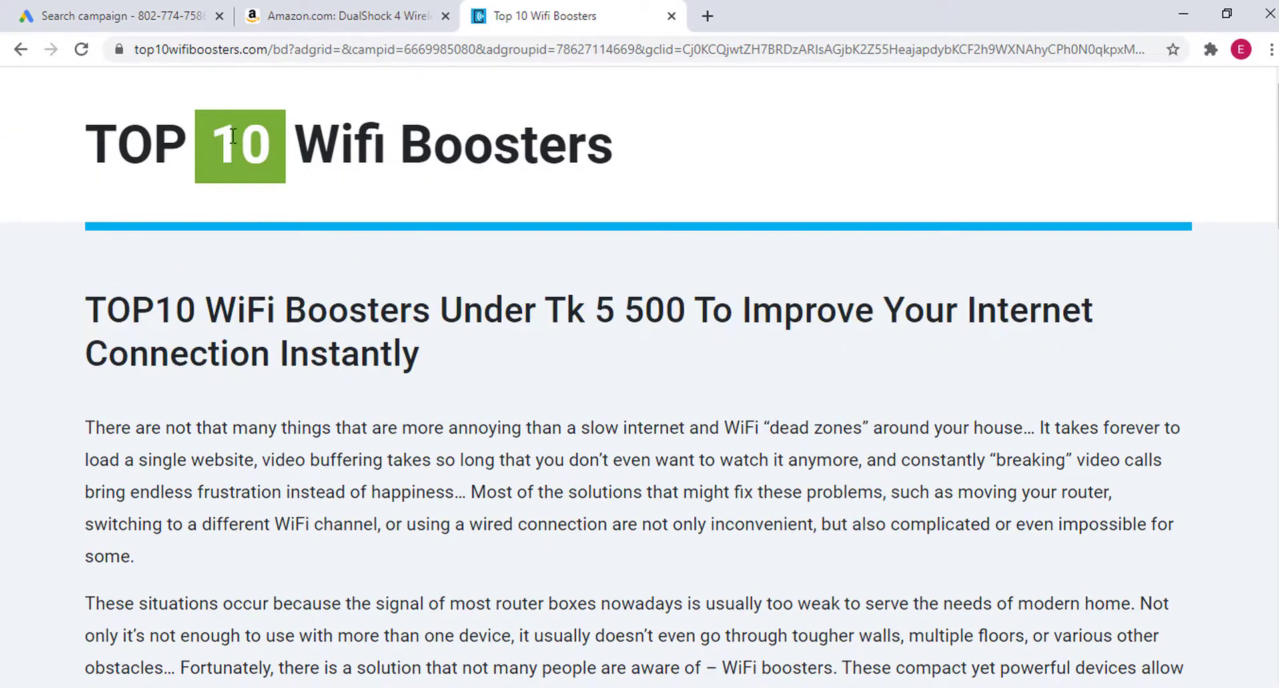
In the Google Ads draft, set the bidding focus to Impression share and open the ad location options.
click(152, 20)
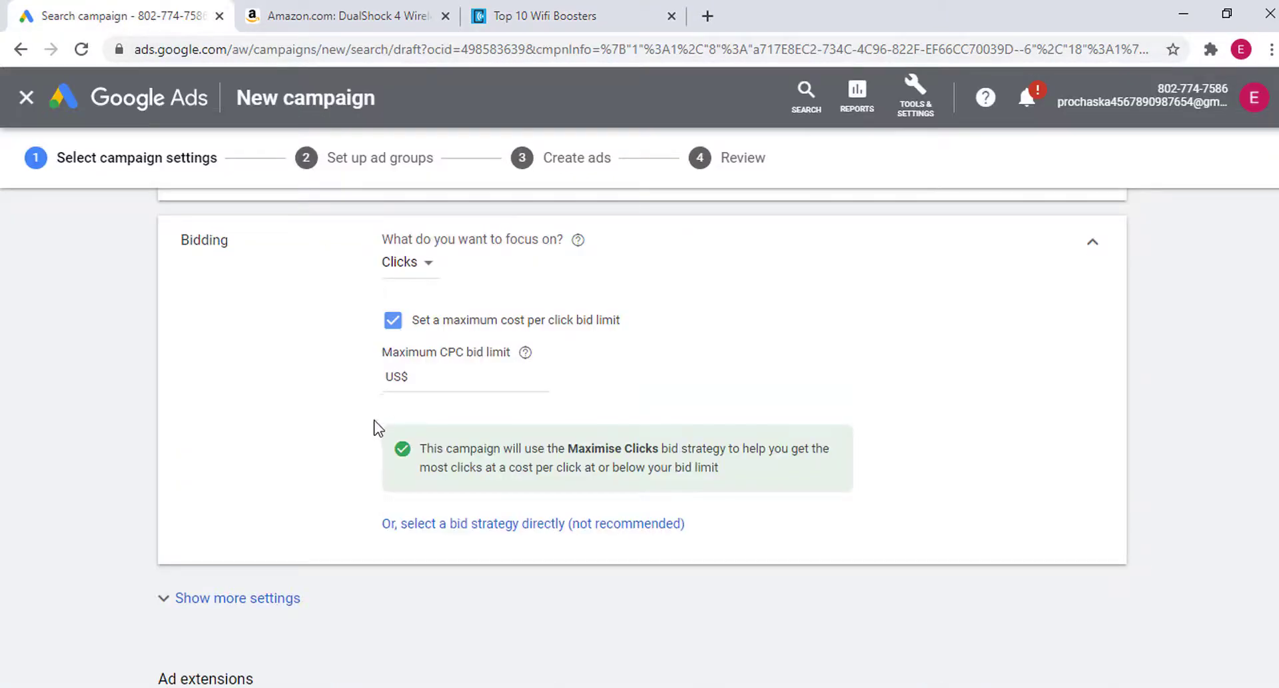
click(421, 377)
click(407, 261)
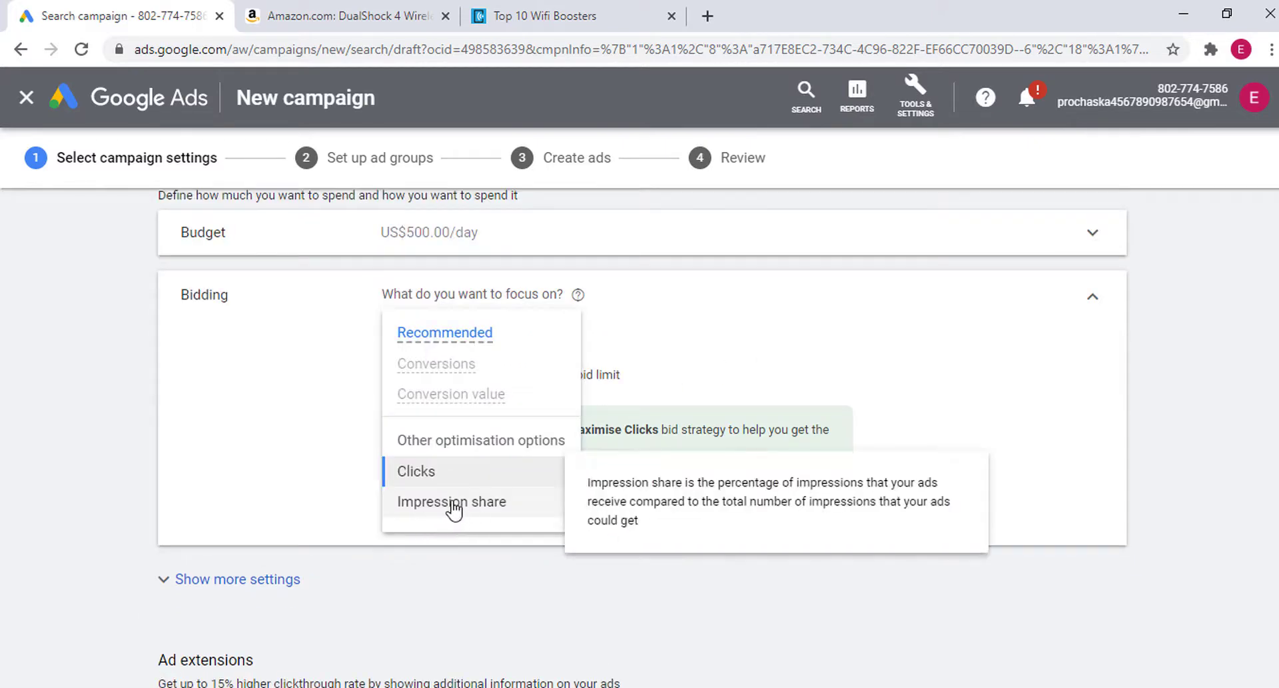
click(440, 456)
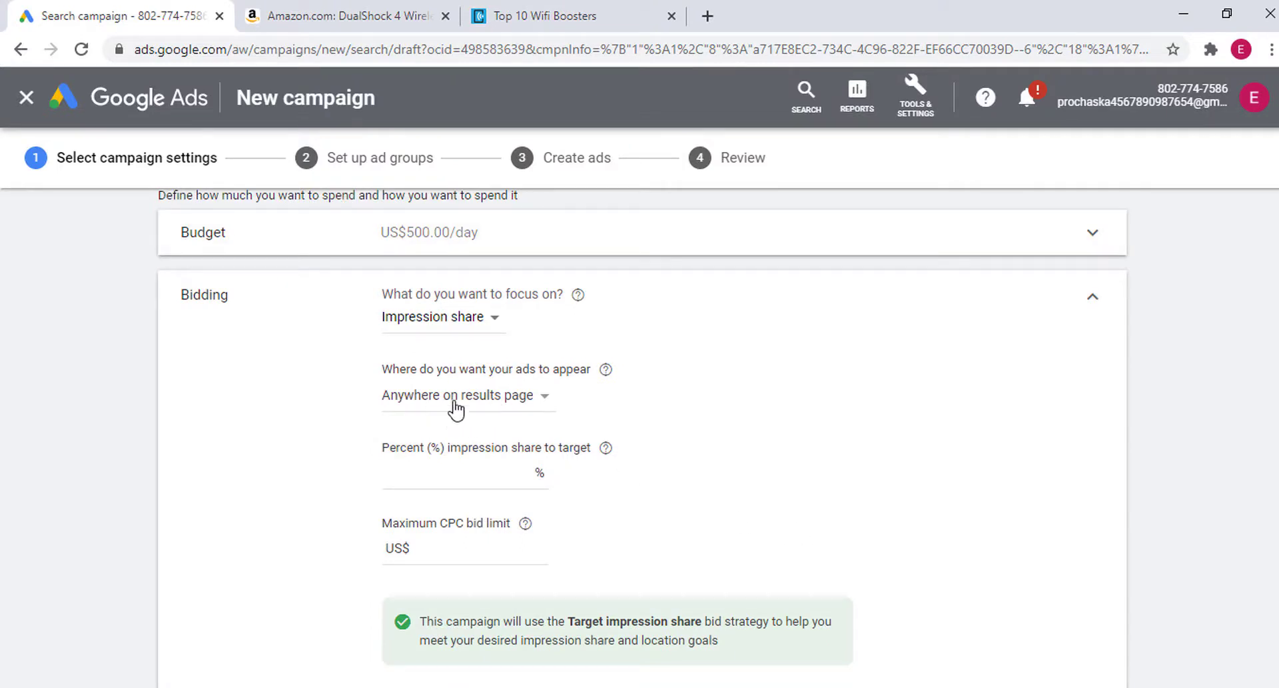
click(517, 400)
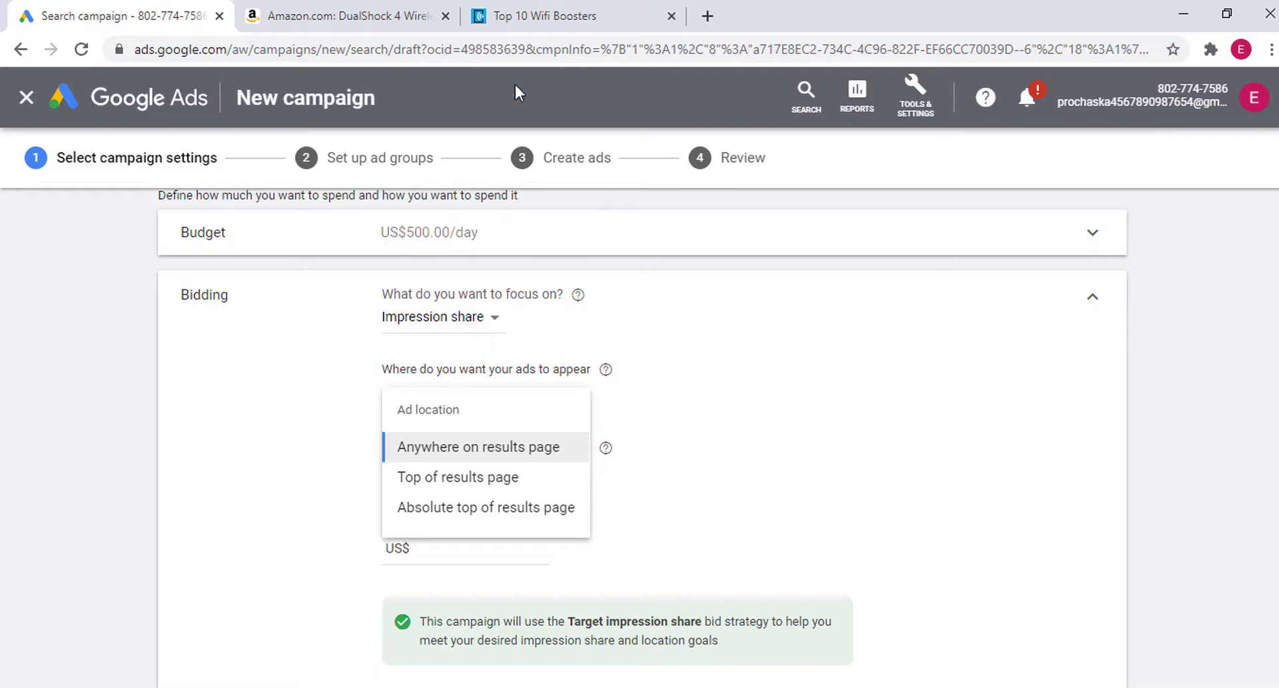
Return from the landing page to the wifi booster Google results and examine where the two ads are placed.
click(549, 3)
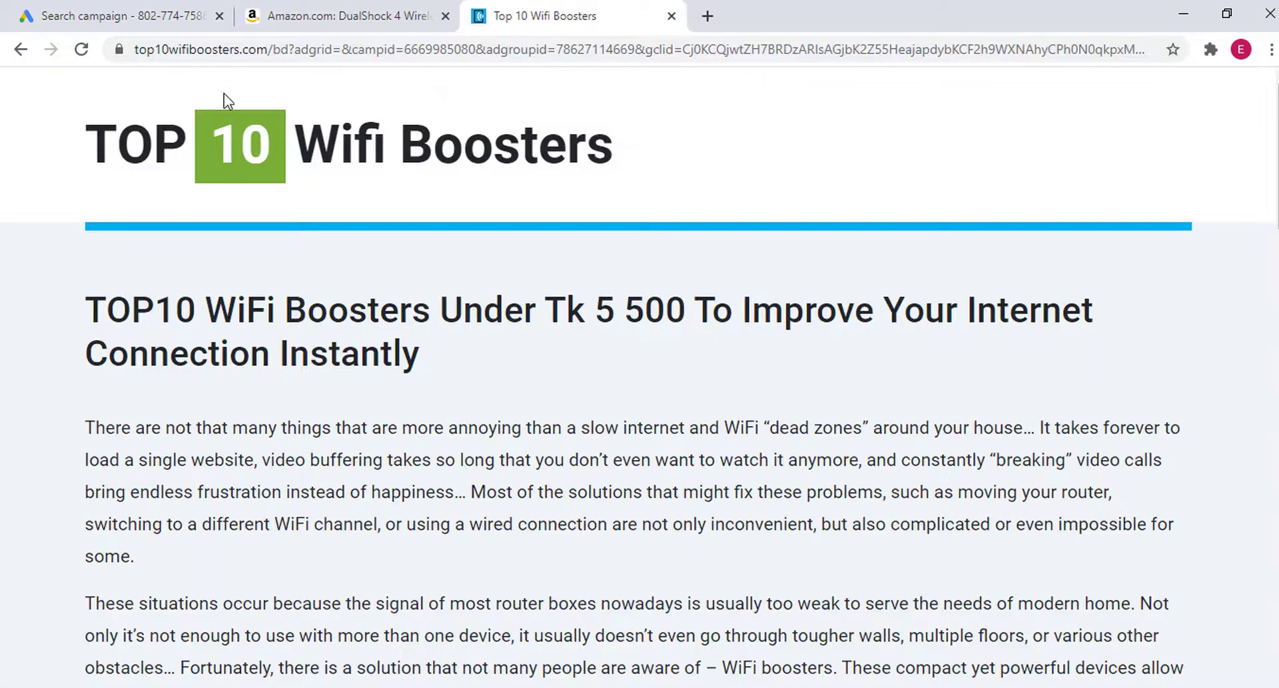
scroll(226, 254, down, 4)
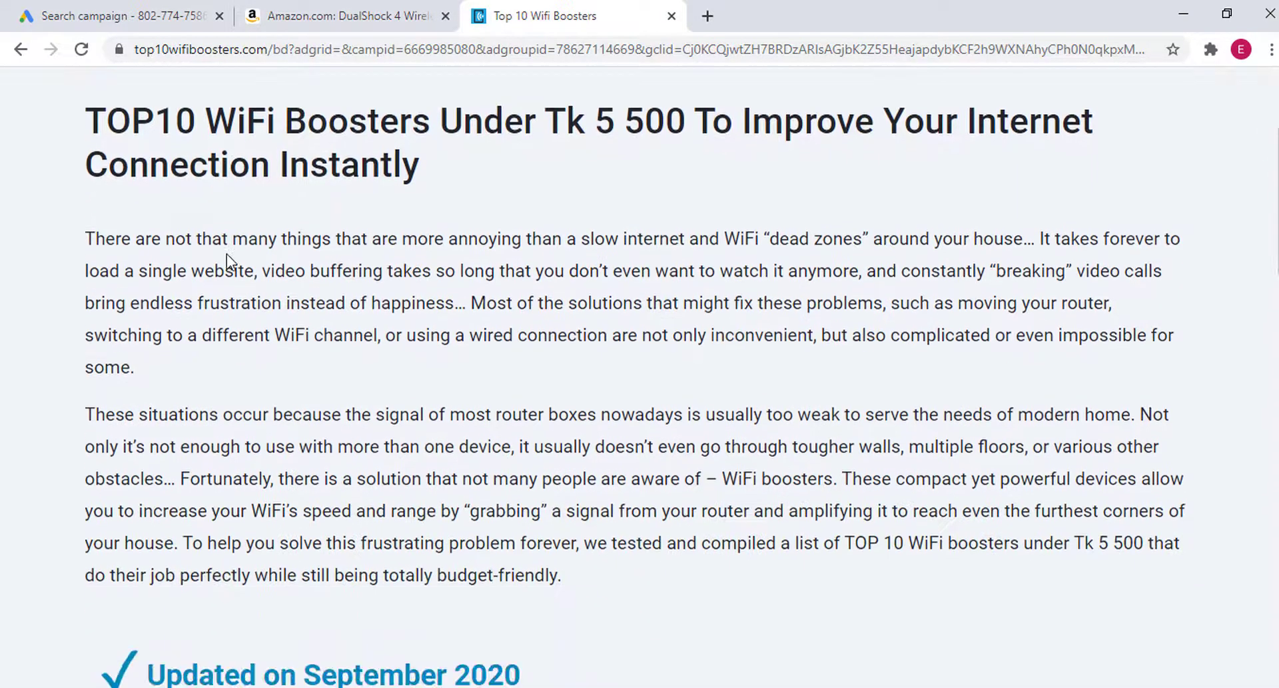
scroll(226, 254, up, 4)
key(alt+Left)
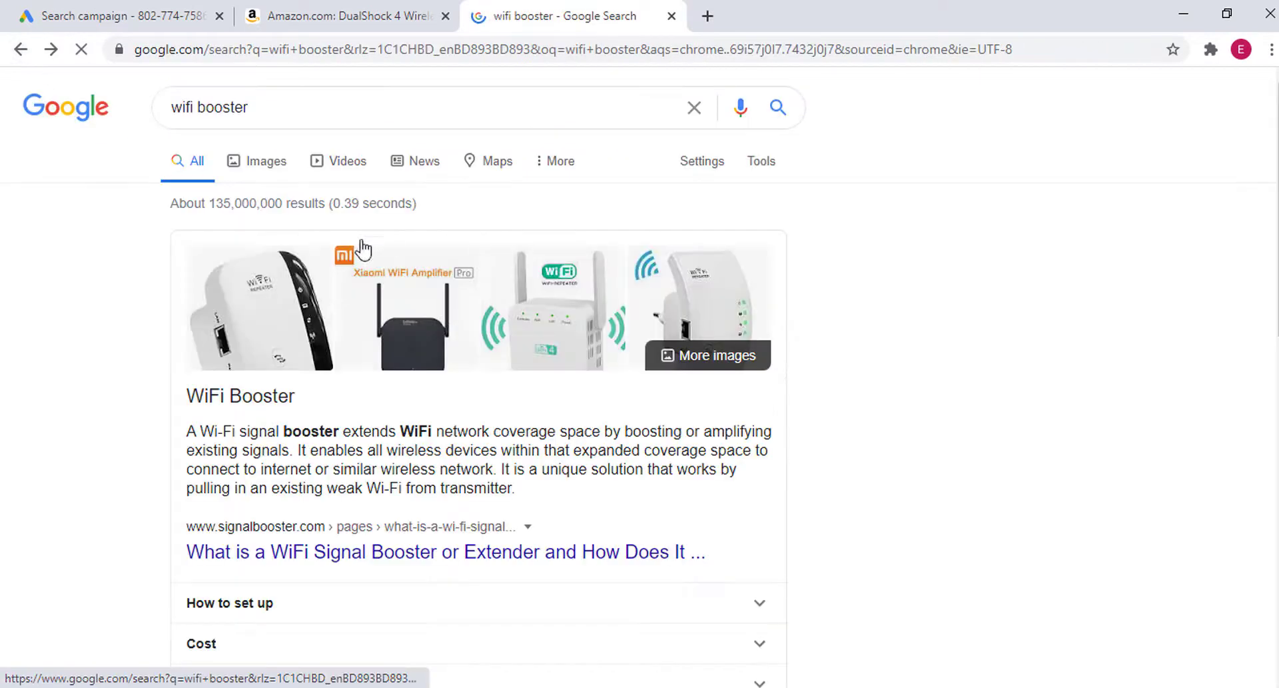
scroll(213, 395, up, 1)
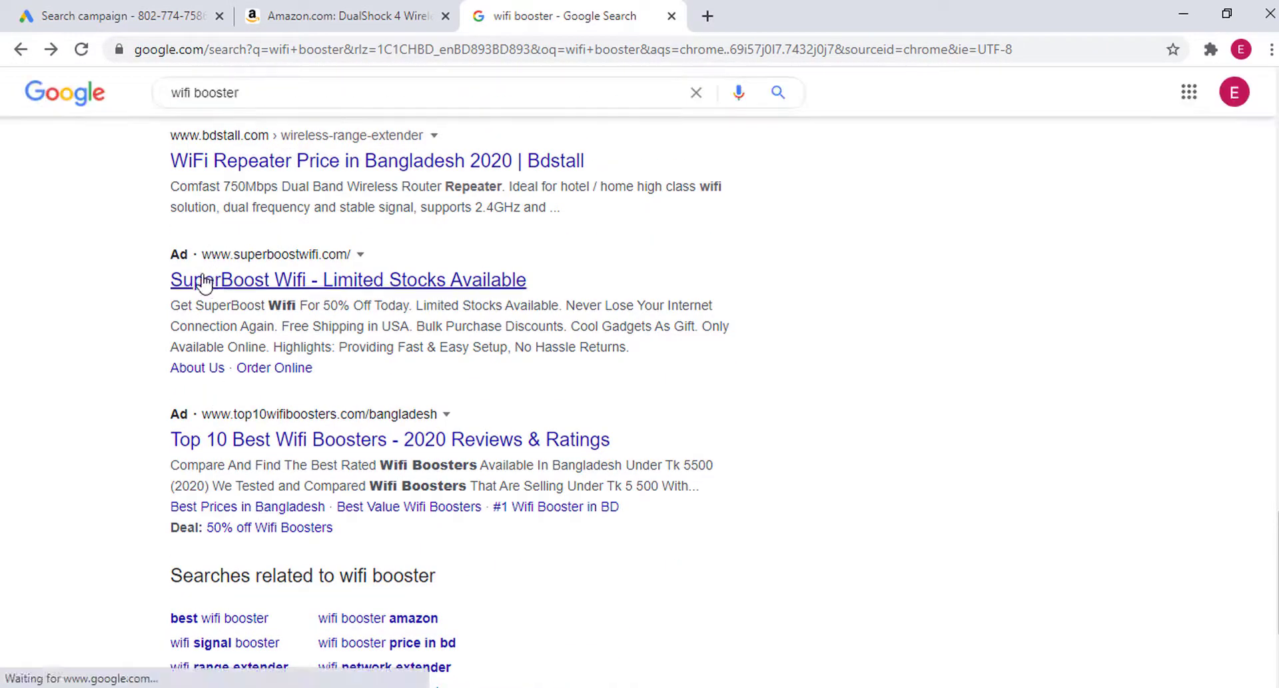
scroll(200, 336, down, 2)
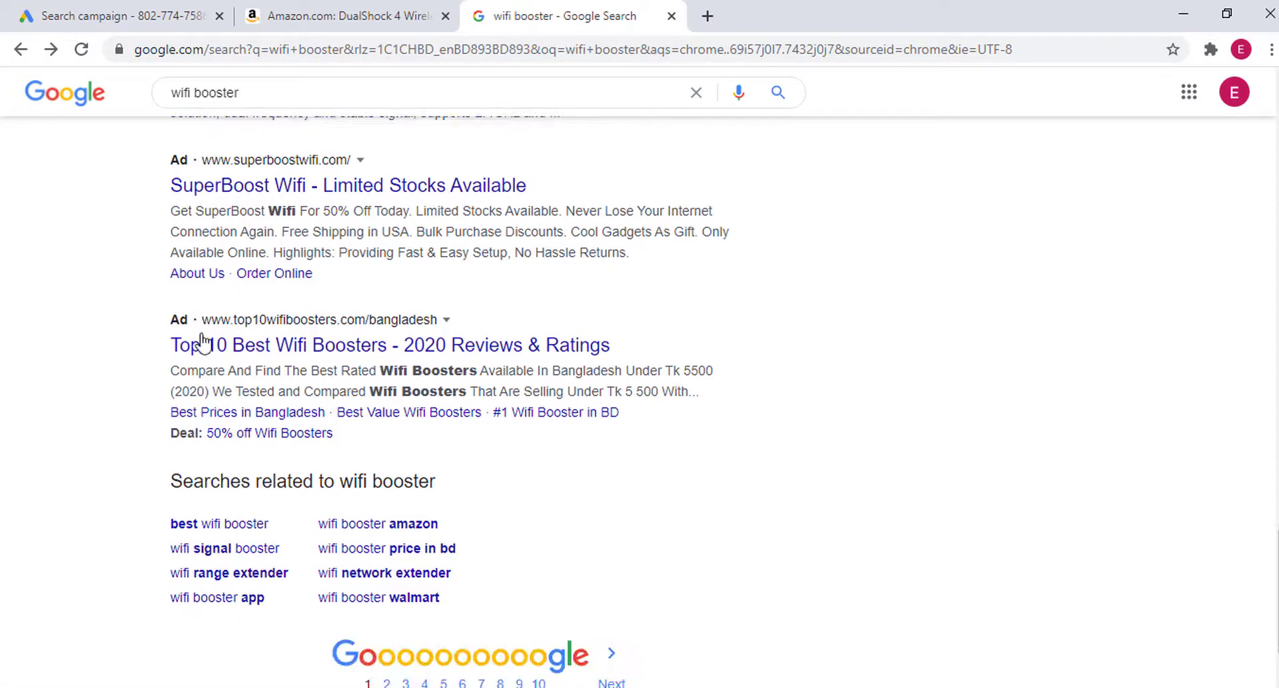
click(193, 272)
Set the campaign's ad location to Absolute top of results page, and compare it with the ads in the Google results.
click(132, 4)
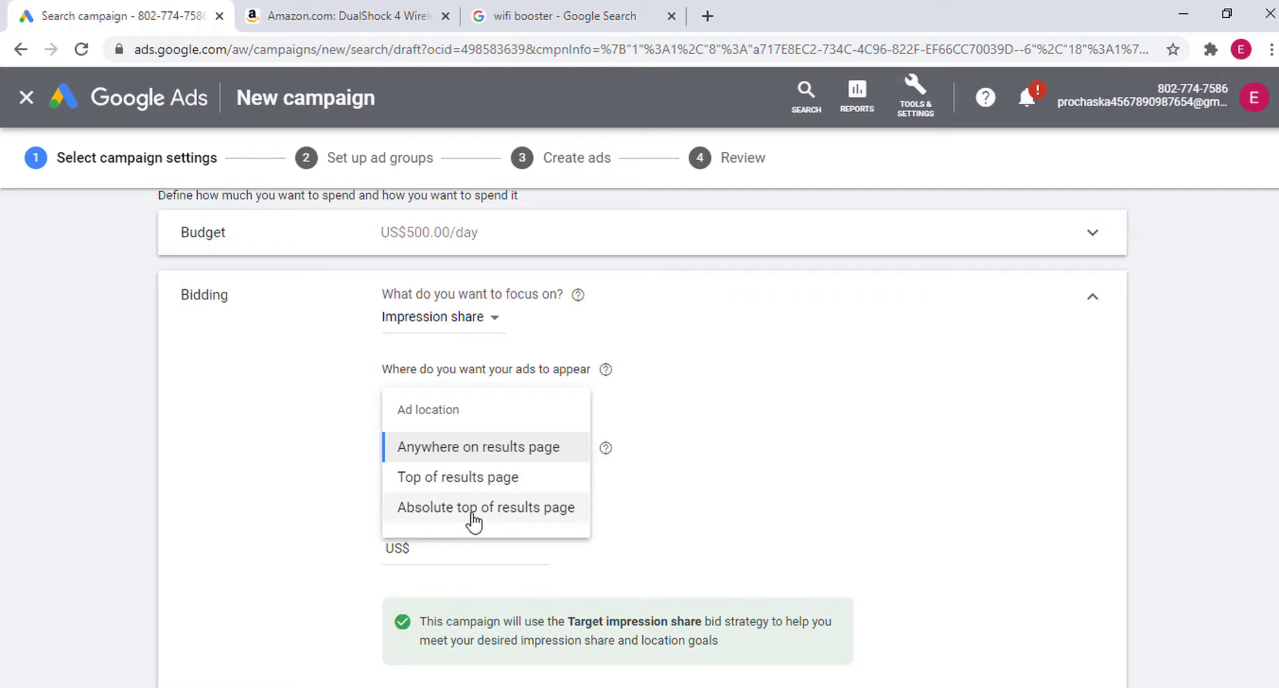
click(529, 513)
click(506, 10)
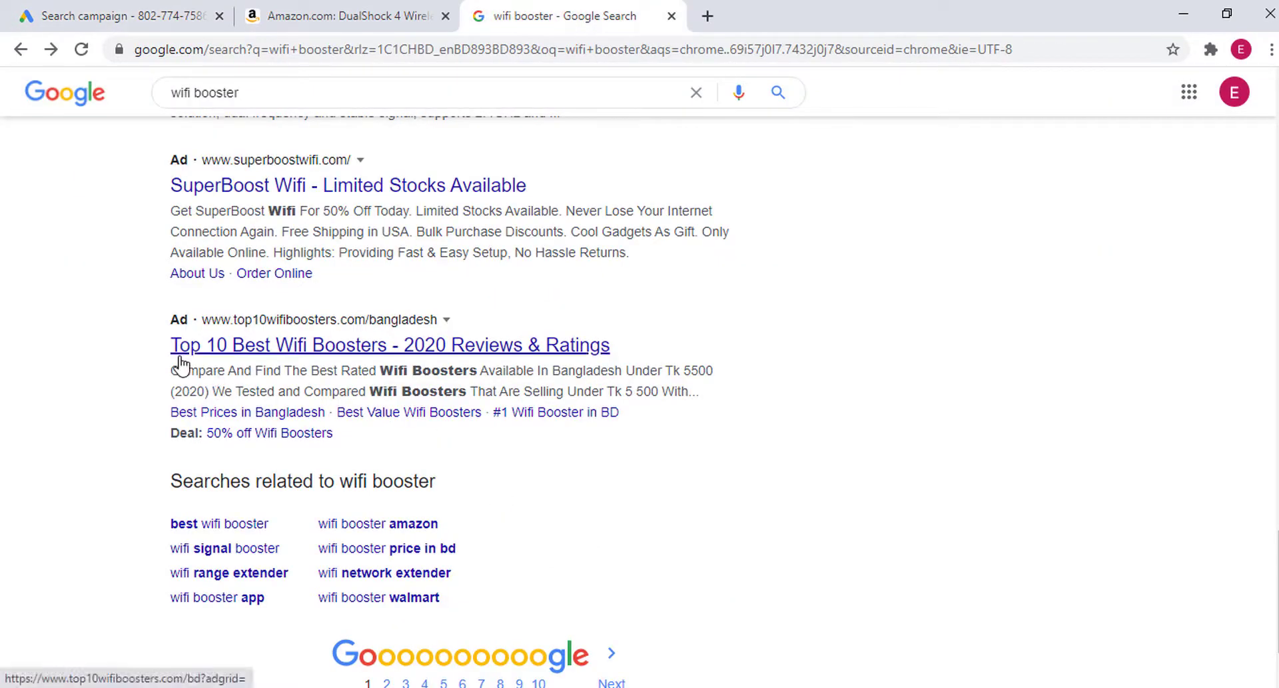
click(137, 10)
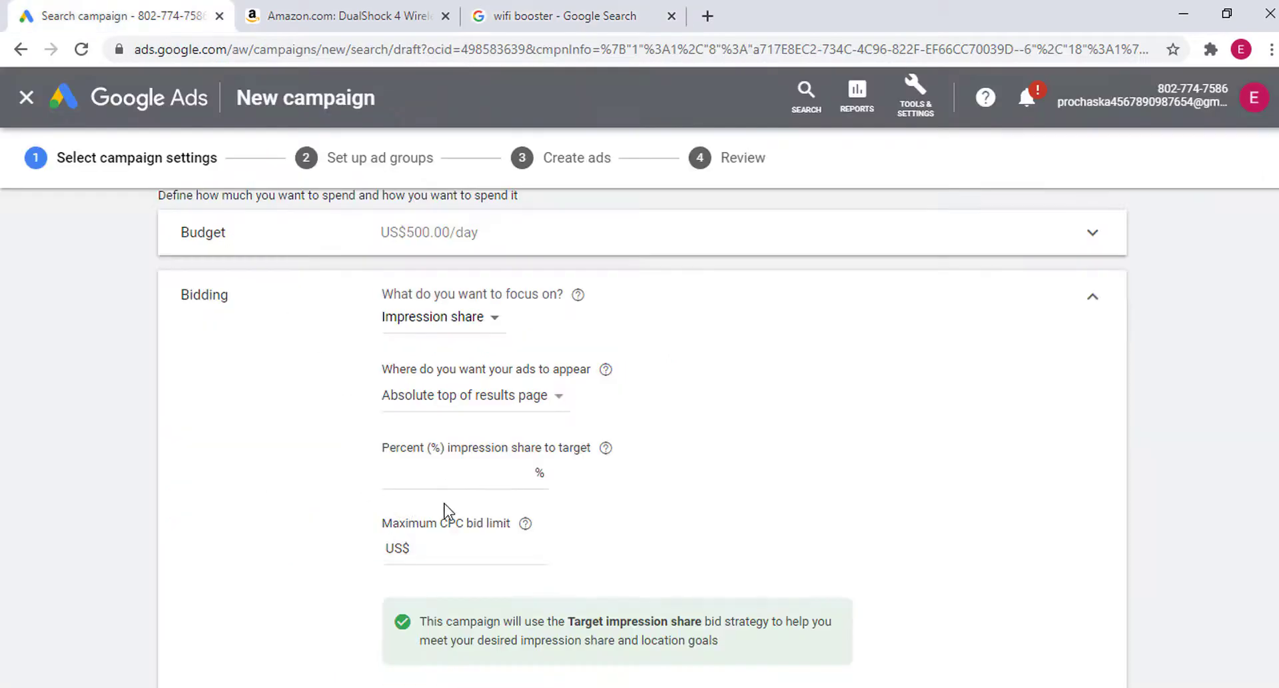
Set the maximum CPC bid limit for the impression share bidding to US$50, consulting the Top 10 Best Wifi Boosters ad.
click(513, 478)
drag(473, 460, 563, 460)
click(533, 483)
click(435, 548)
click(545, 14)
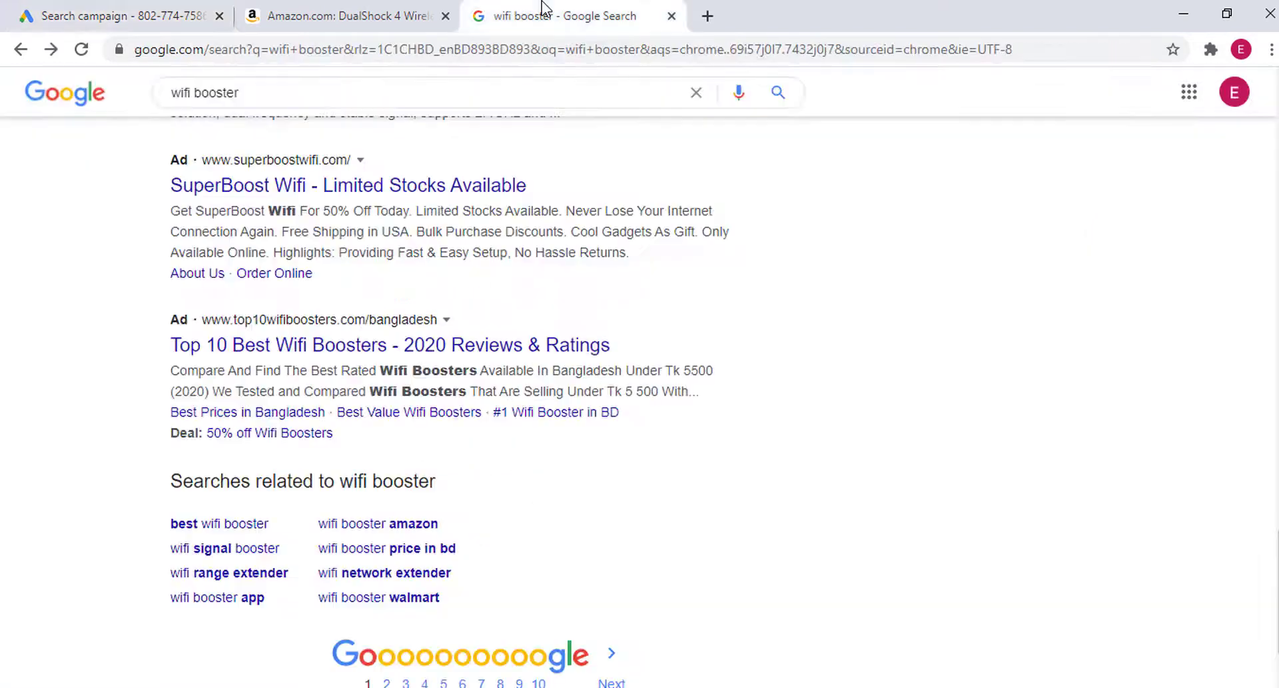
drag(187, 376, 318, 373)
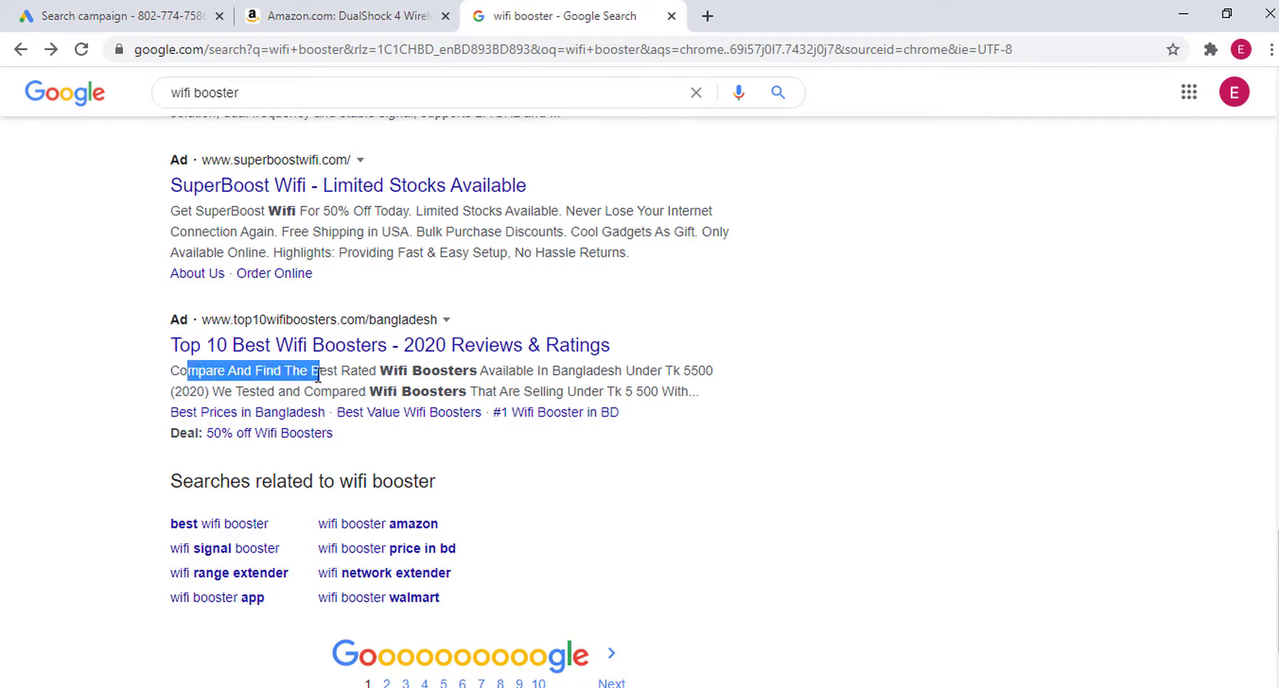
click(262, 384)
click(186, 10)
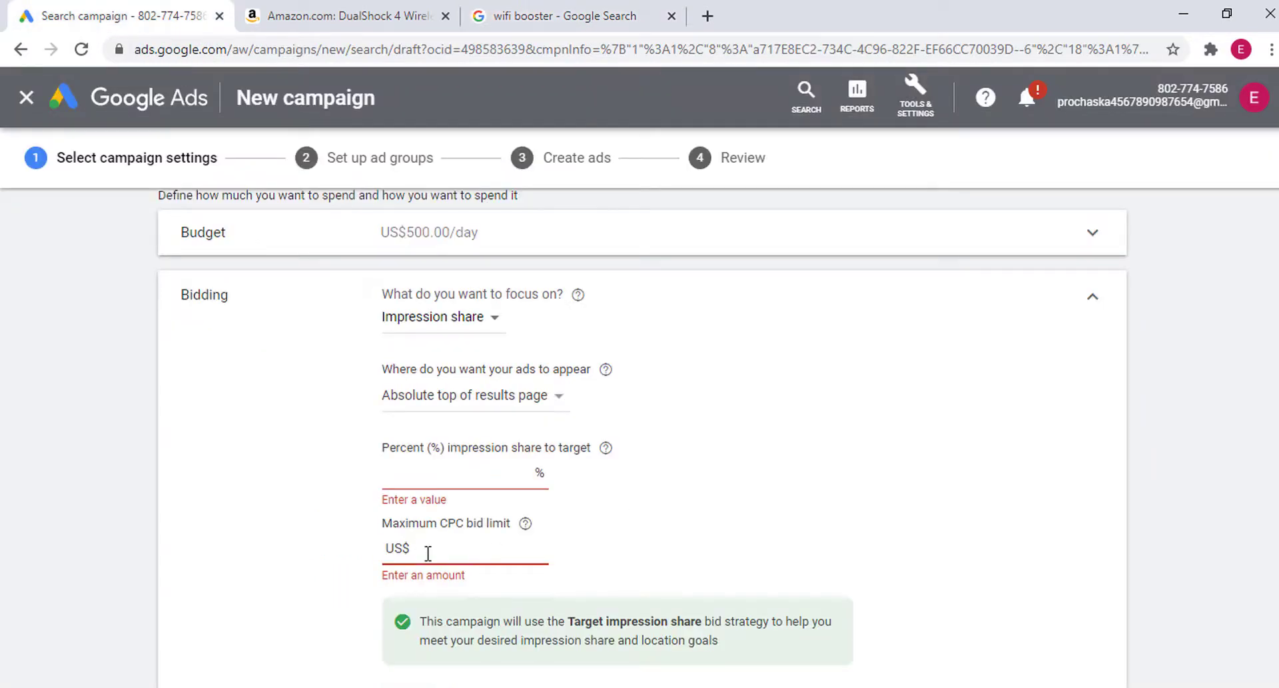
text(50)
Recheck the wifi booster Google results, and set the impression share to target to 100% in the campaign's bidding.
click(560, 15)
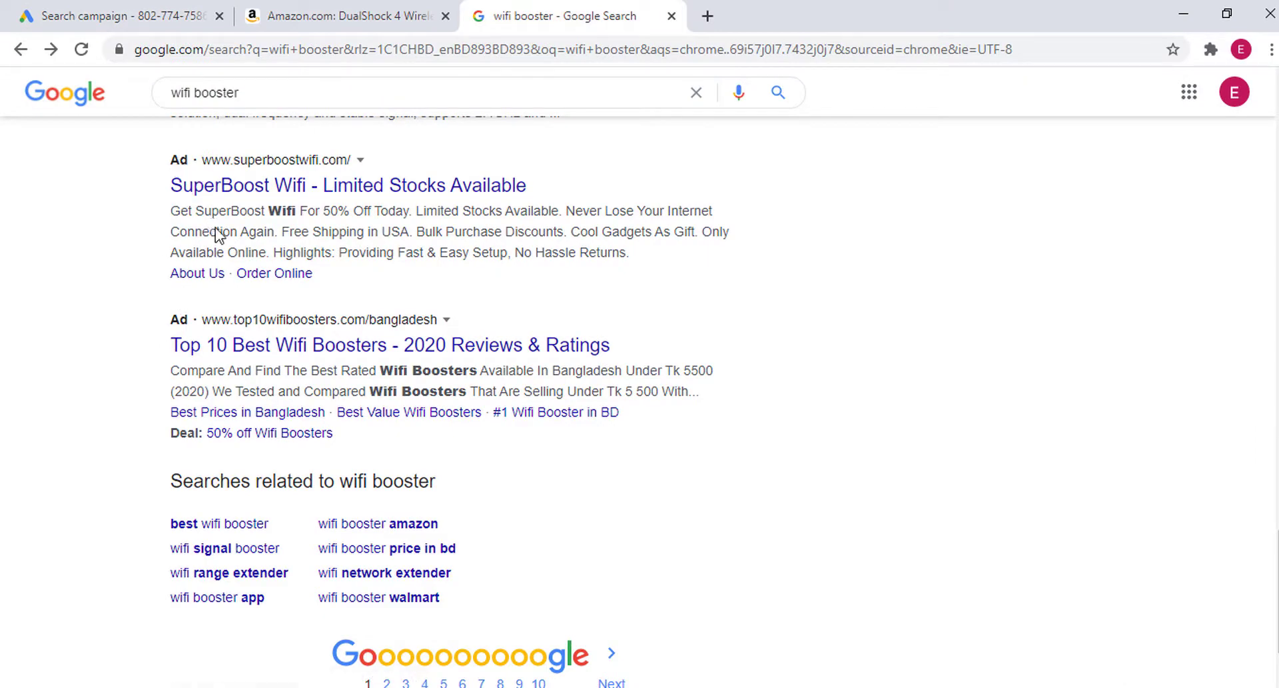
scroll(220, 233, up, 15)
click(128, 11)
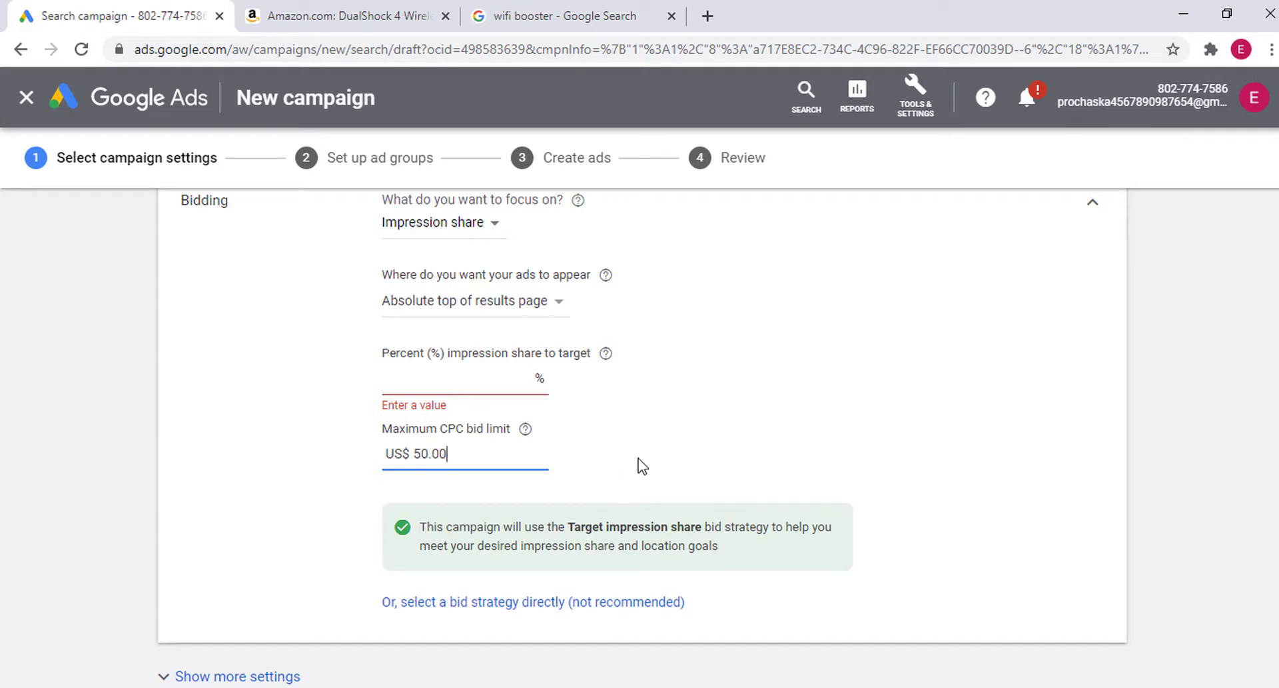
click(1208, 481)
click(508, 381)
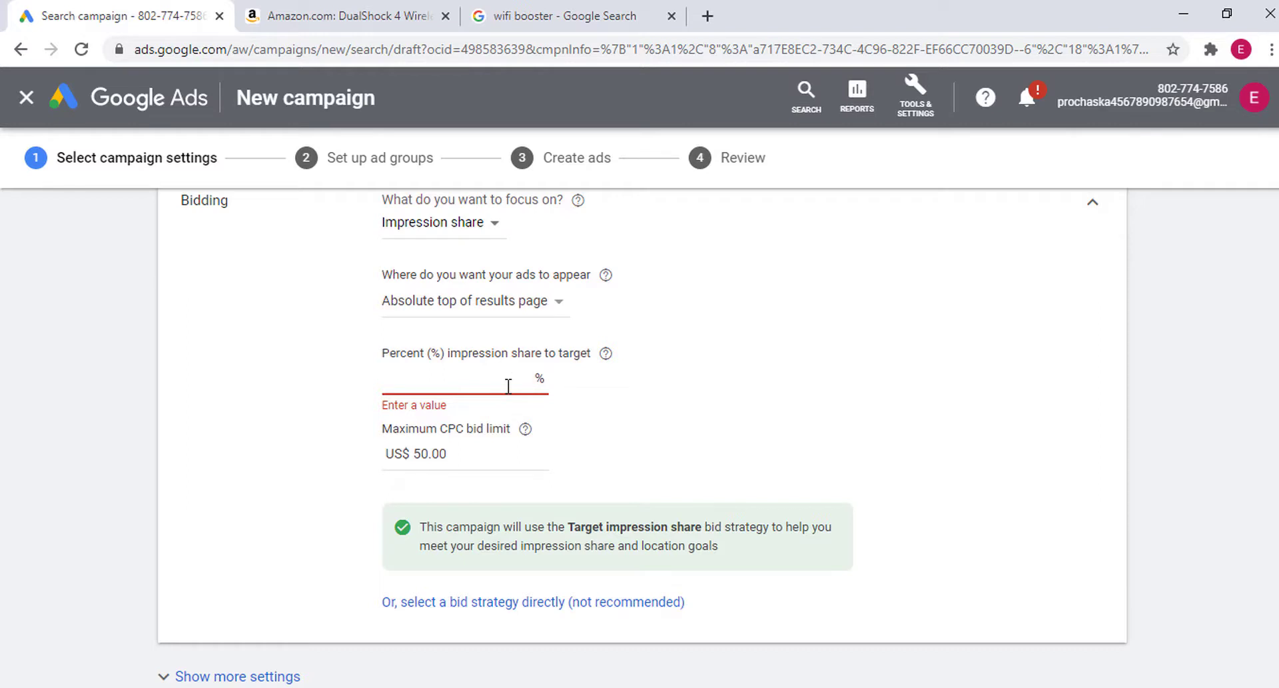
text(100)
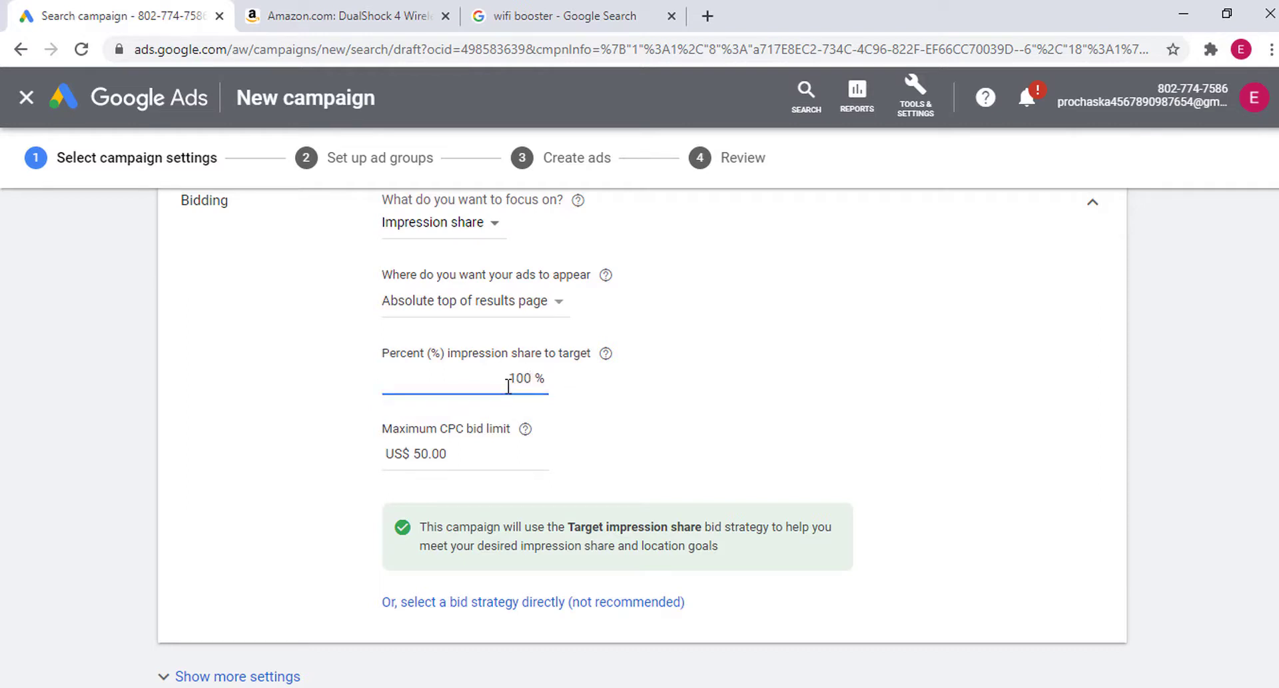
click(785, 543)
Look through the upper part of the wifi booster Google results for the absolute top ad position.
click(565, 3)
scroll(139, 413, up, 10)
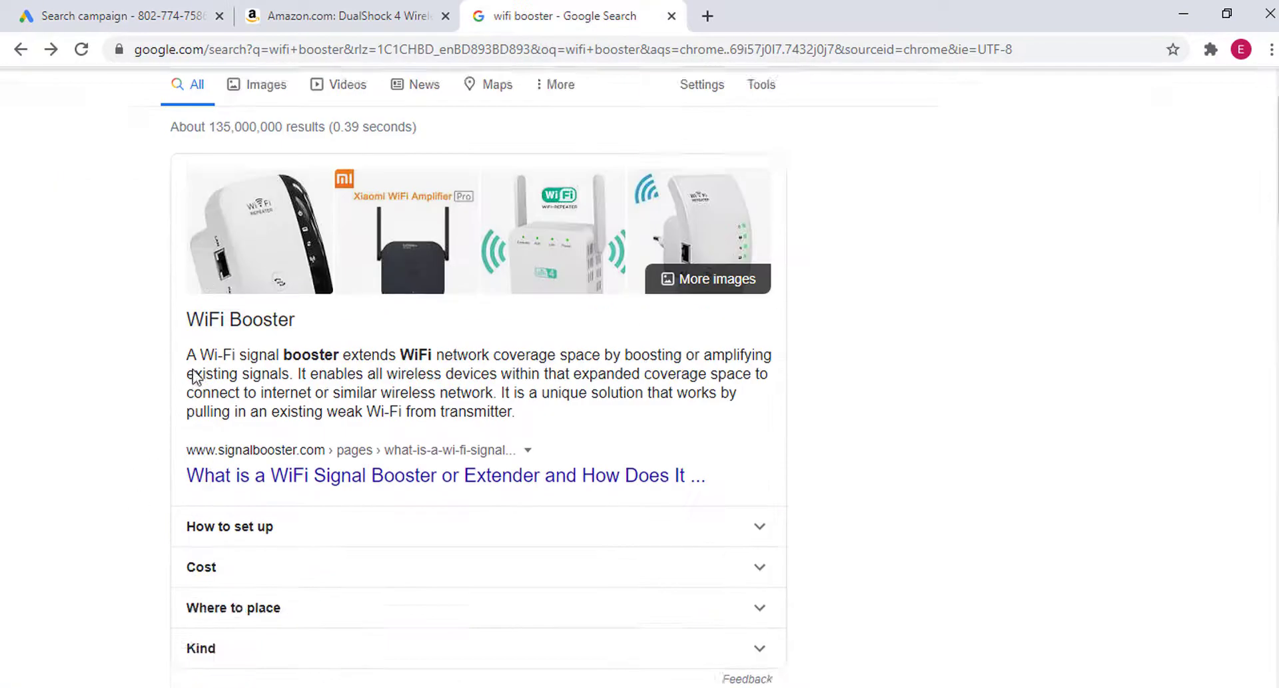
scroll(172, 433, down, 8)
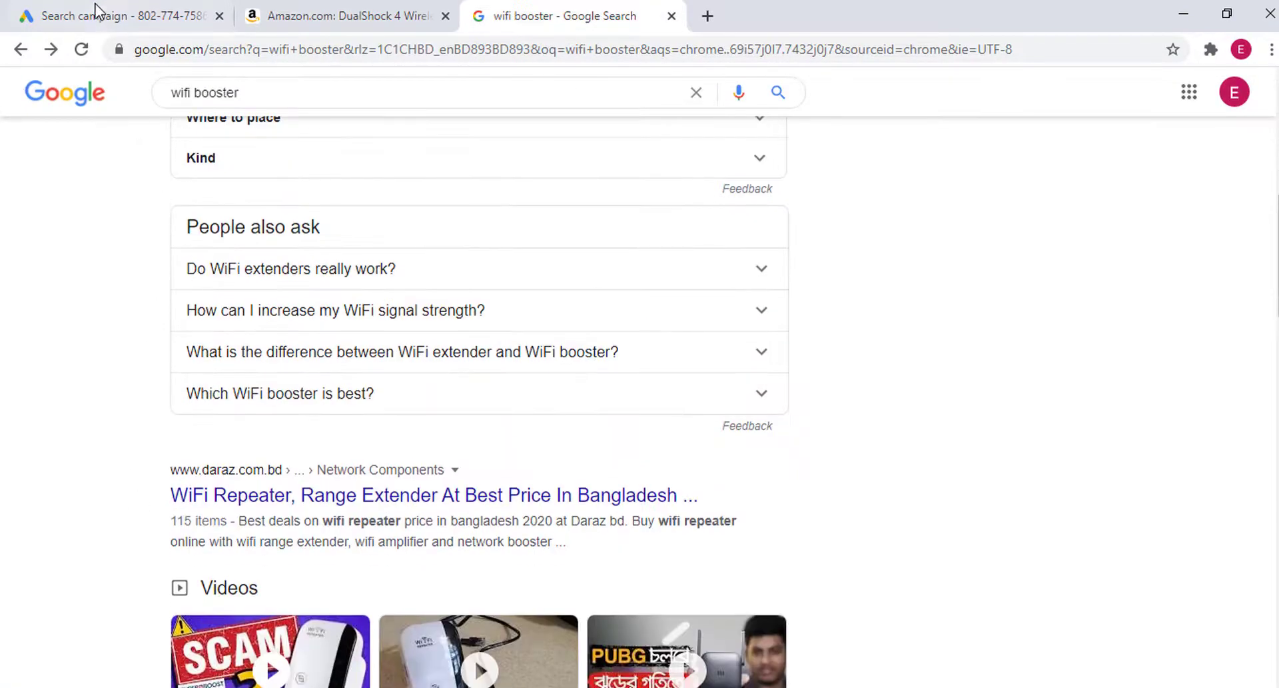
Review the ad location choices for the Impression share bidding in the campaign settings, keeping Absolute top of results page.
click(100, 13)
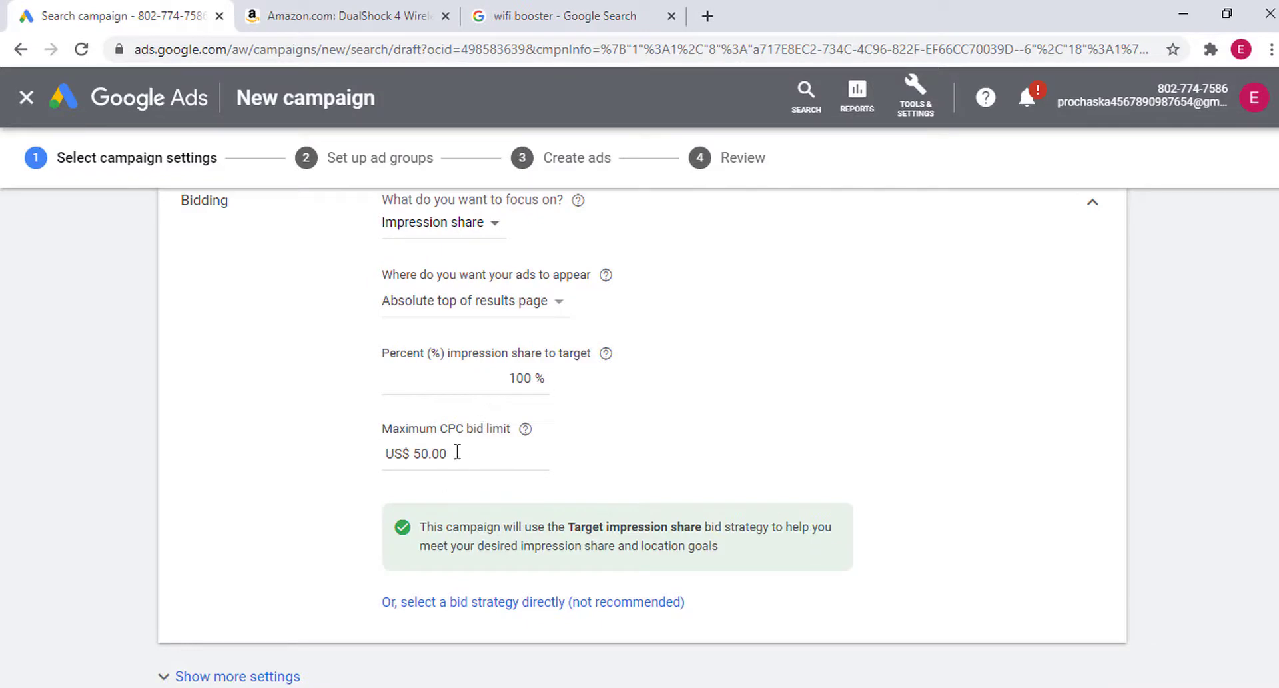
click(522, 299)
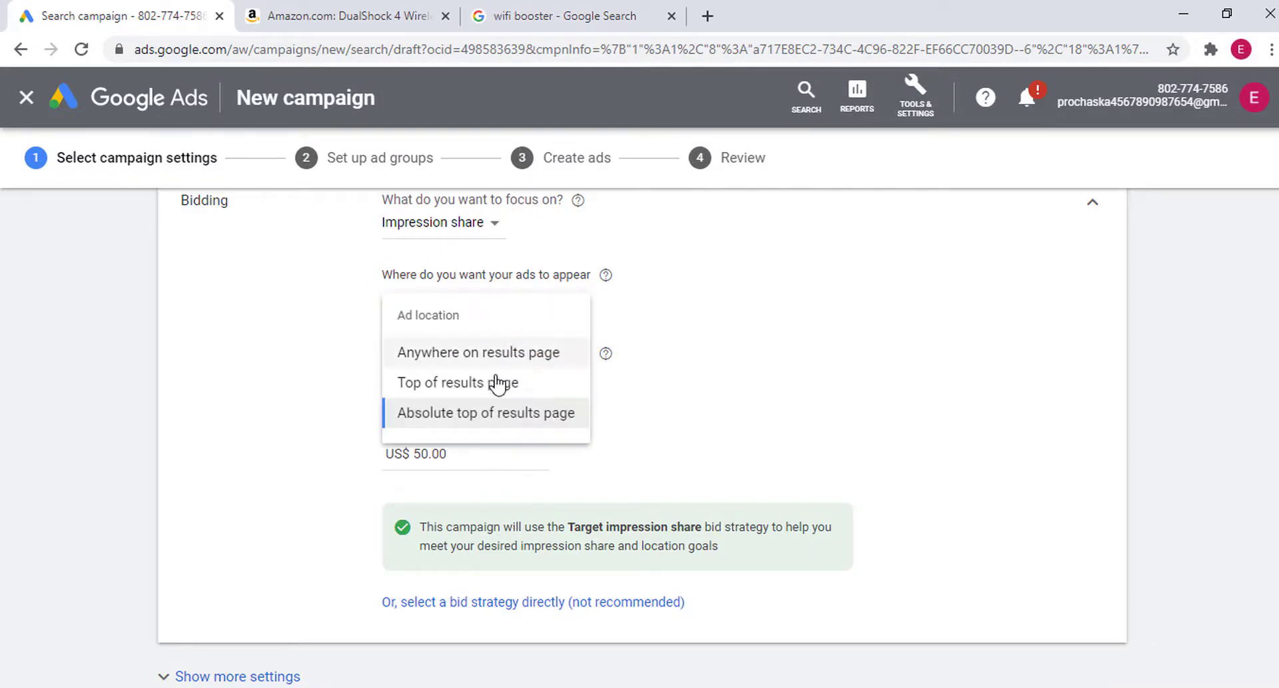
click(501, 426)
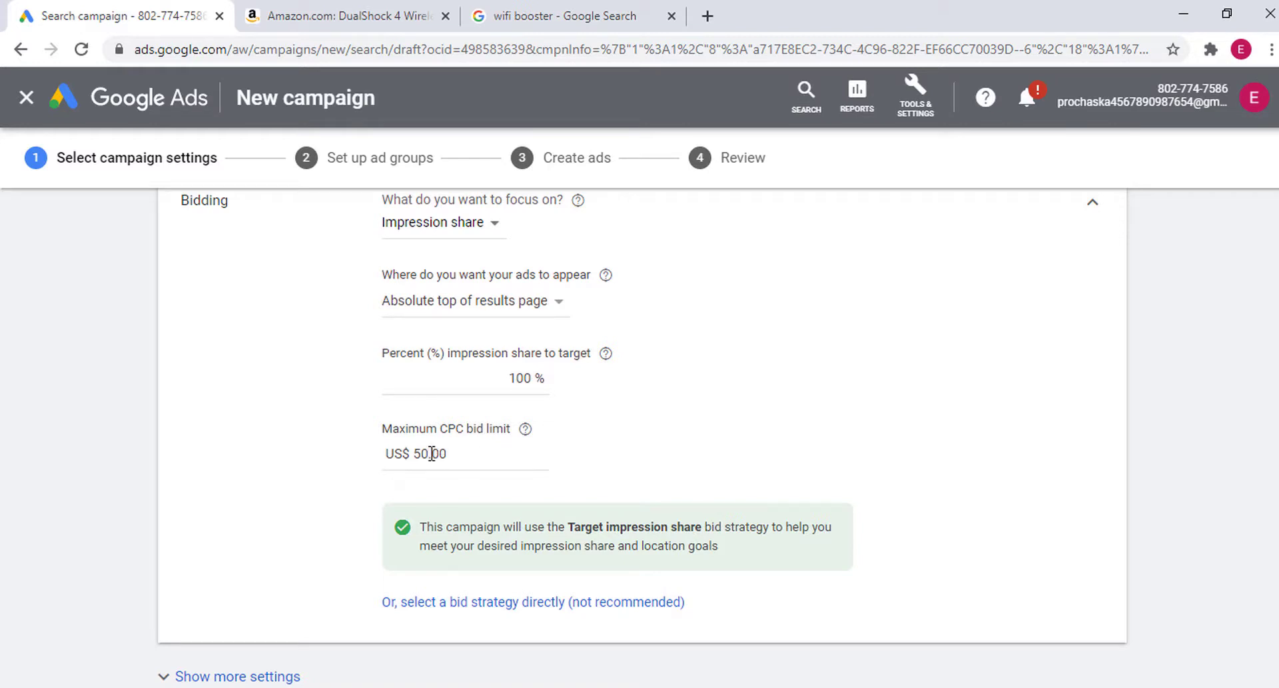
click(529, 314)
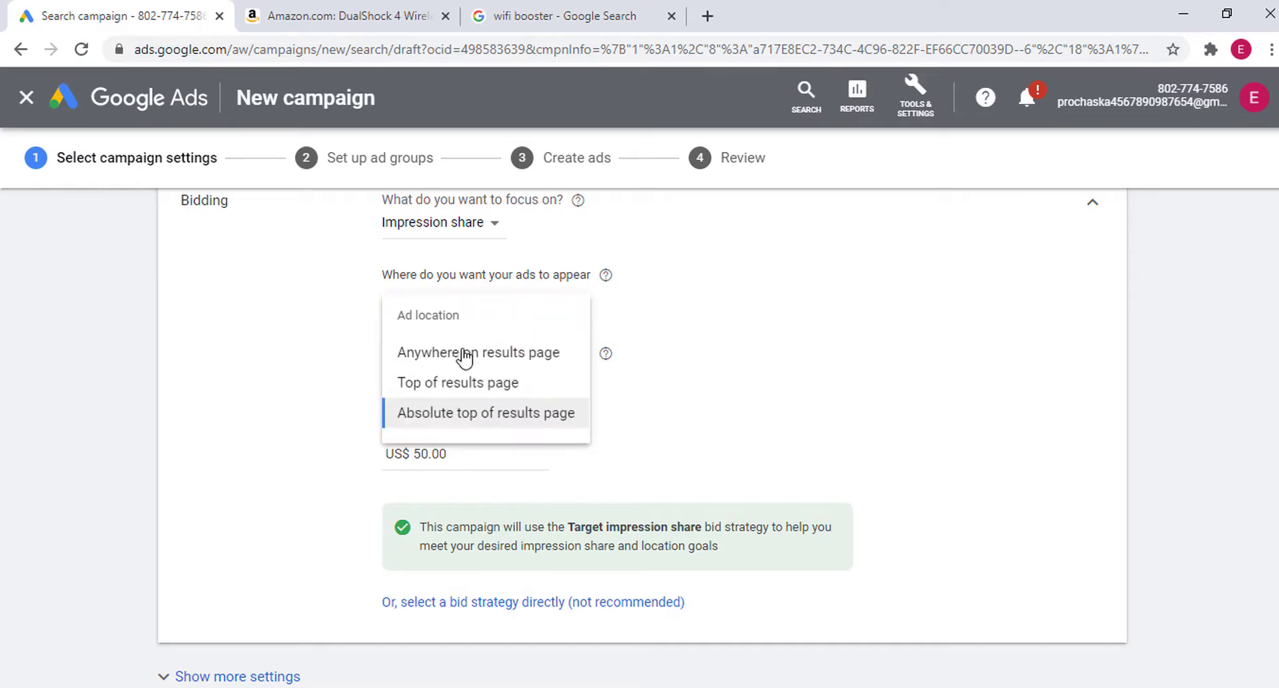
click(638, 473)
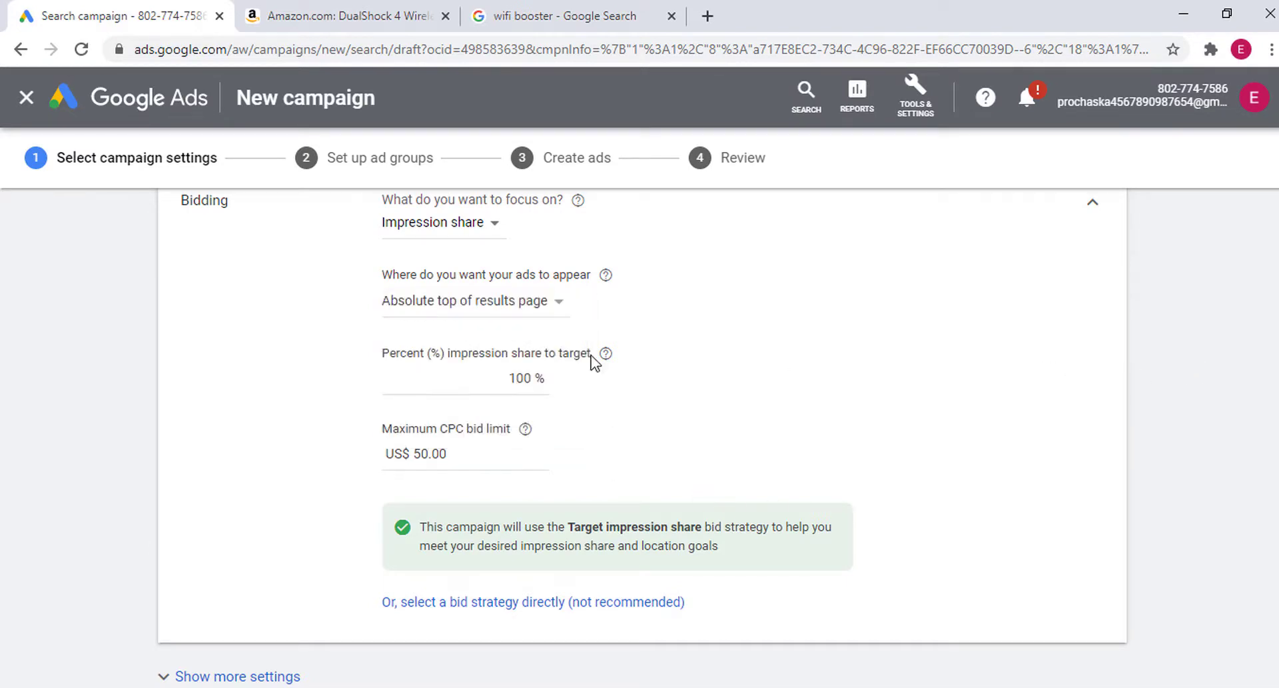
Change the campaign's bidding focus to Clicks and set a maximum CPC bid limit of US$1.00.
scroll(509, 322, up, 1)
click(460, 318)
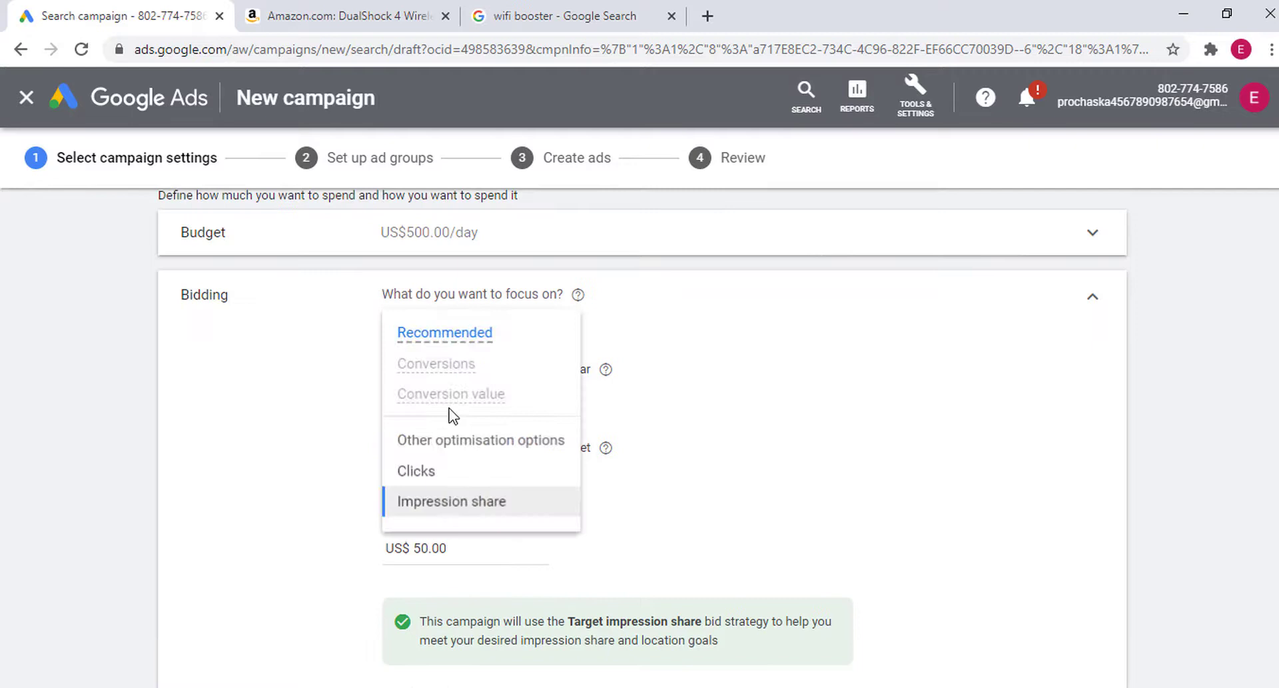
click(424, 475)
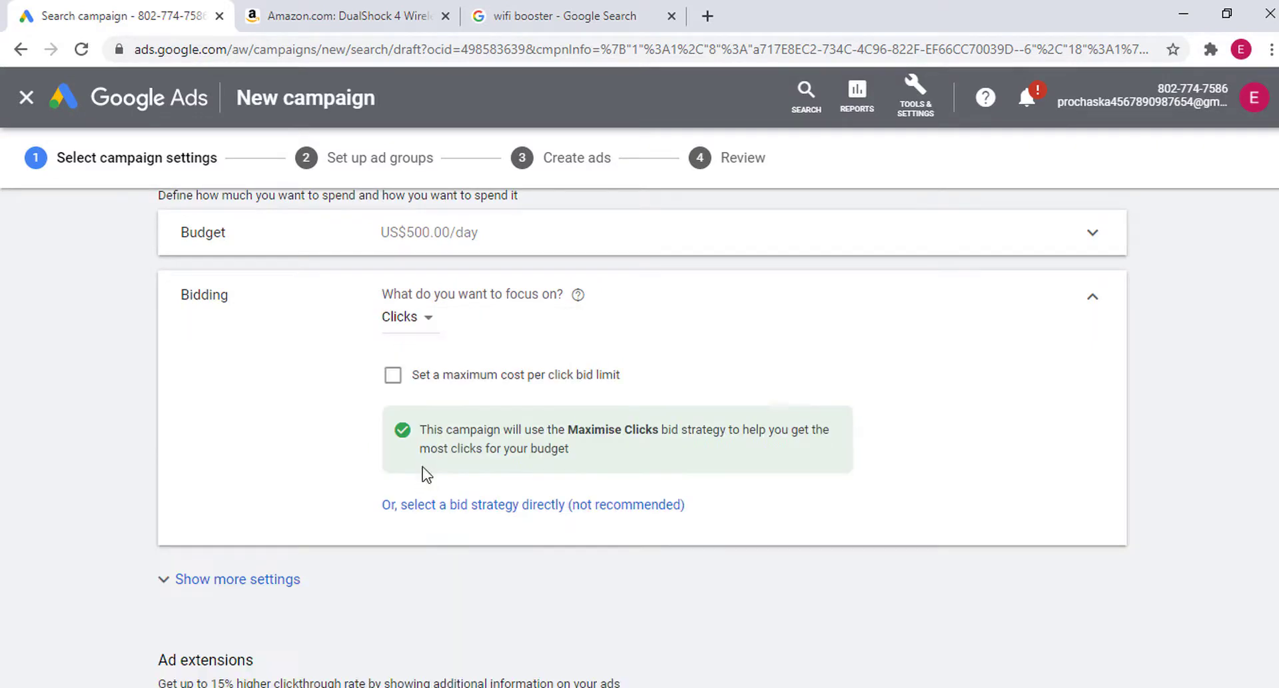
click(392, 375)
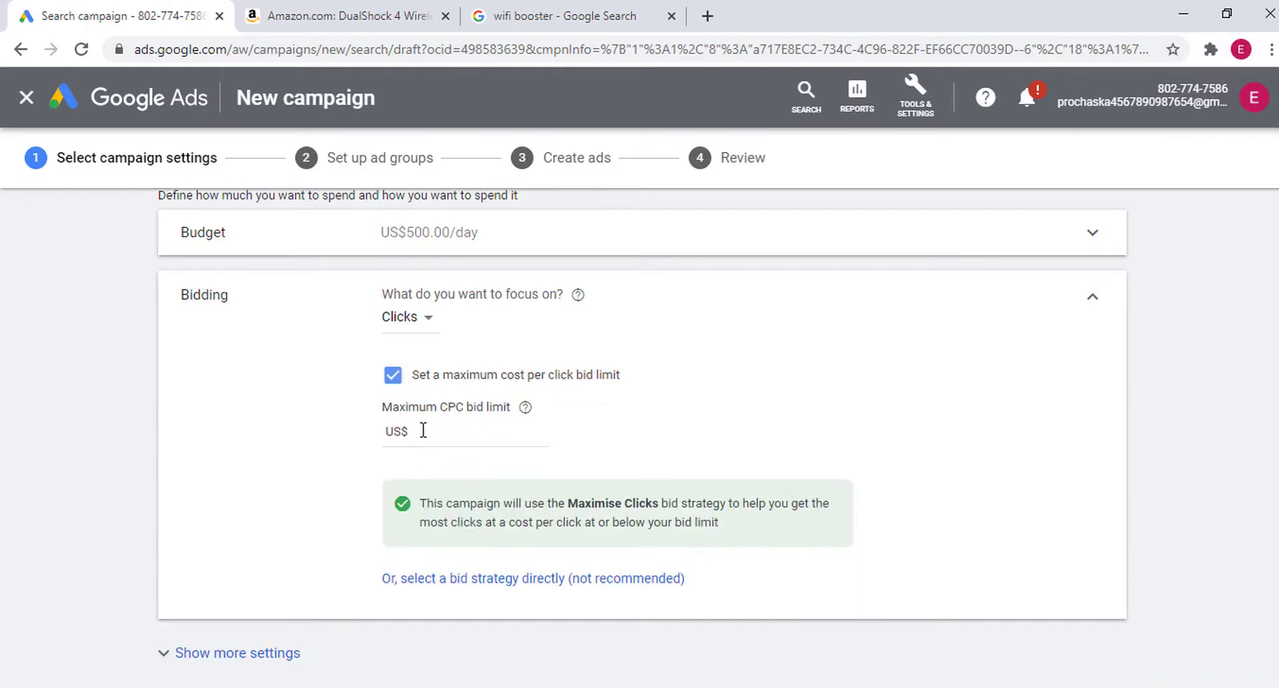
click(423, 429)
Look through the lower part of the wifi booster Google results for the ads near the page's end.
click(594, 19)
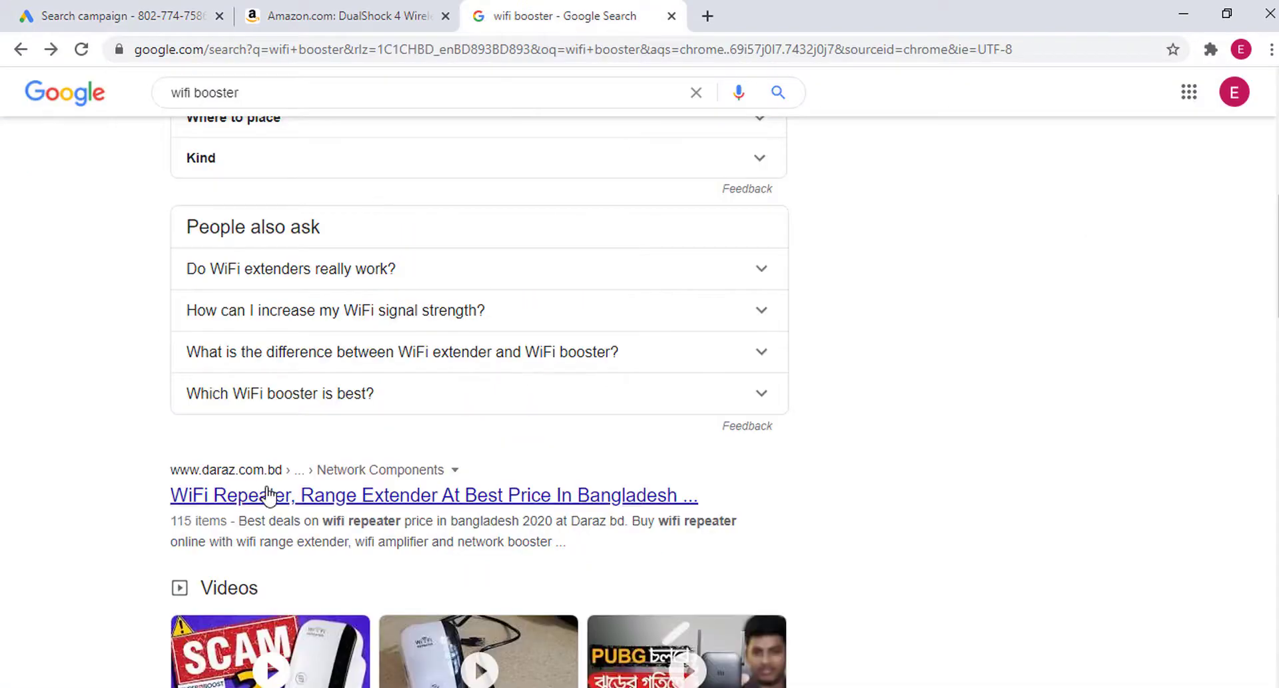
scroll(258, 494, down, 15)
scroll(267, 436, down, 7)
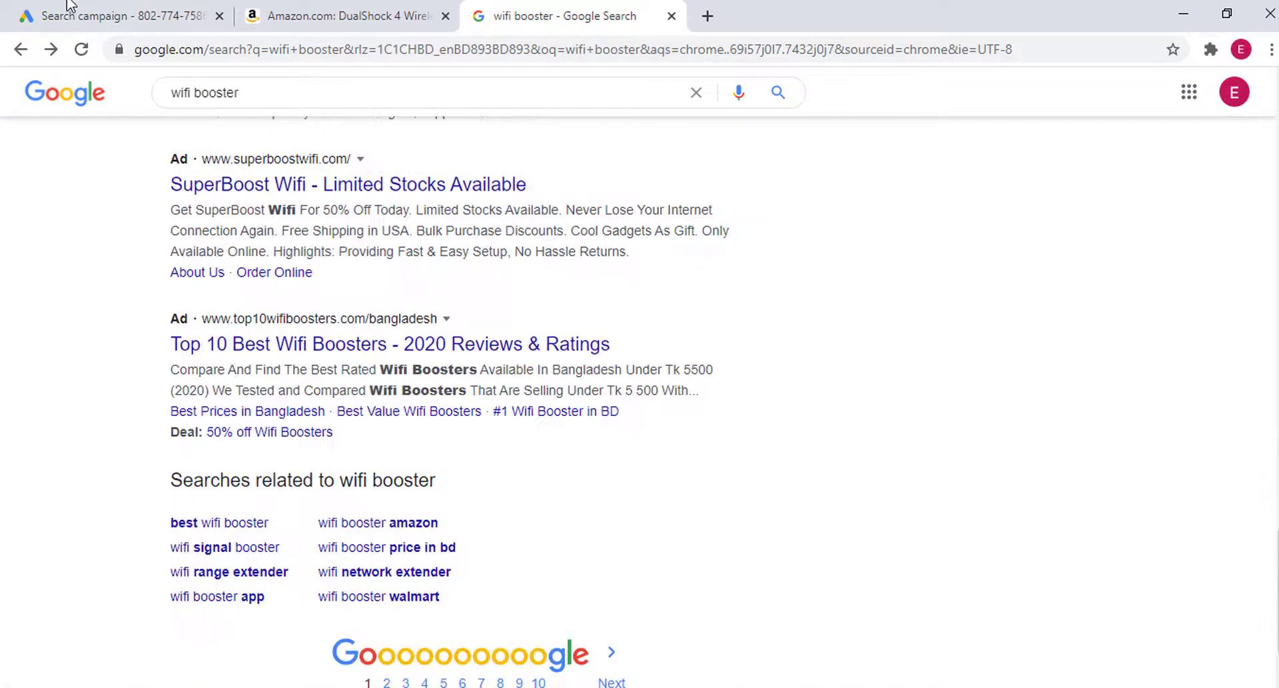
Return to the campaign draft and close its Bidding settings.
click(120, 15)
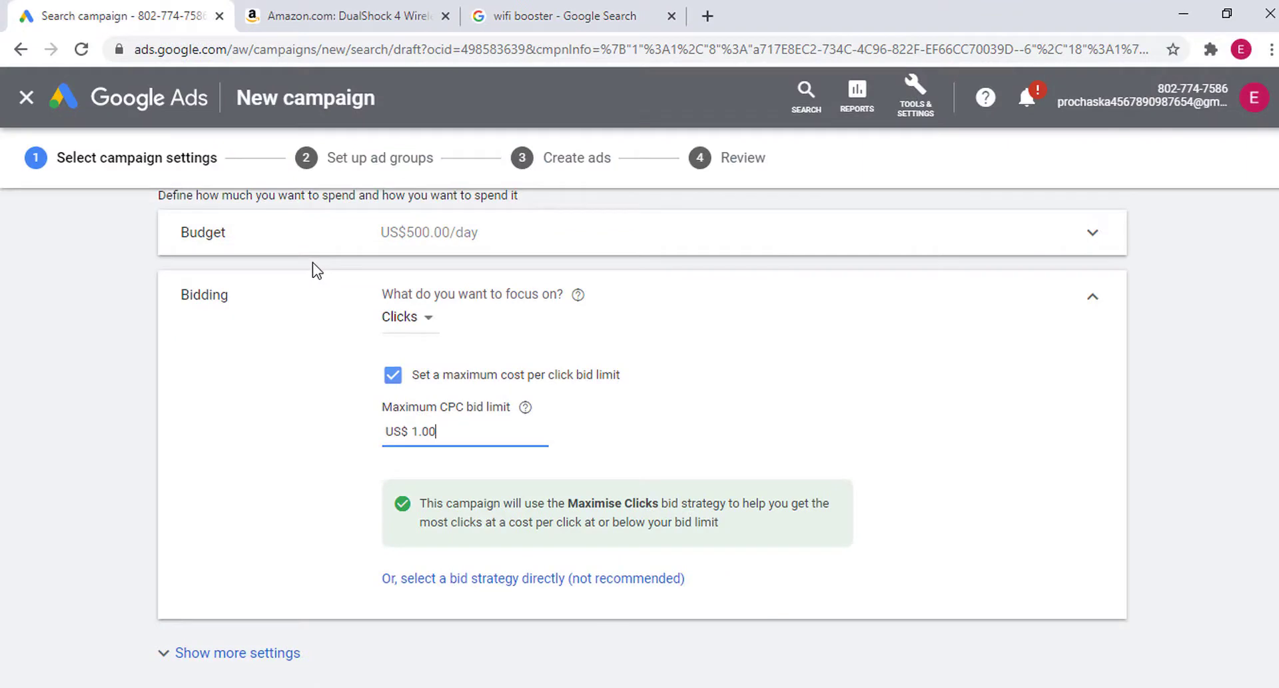
click(1157, 409)
click(1094, 301)
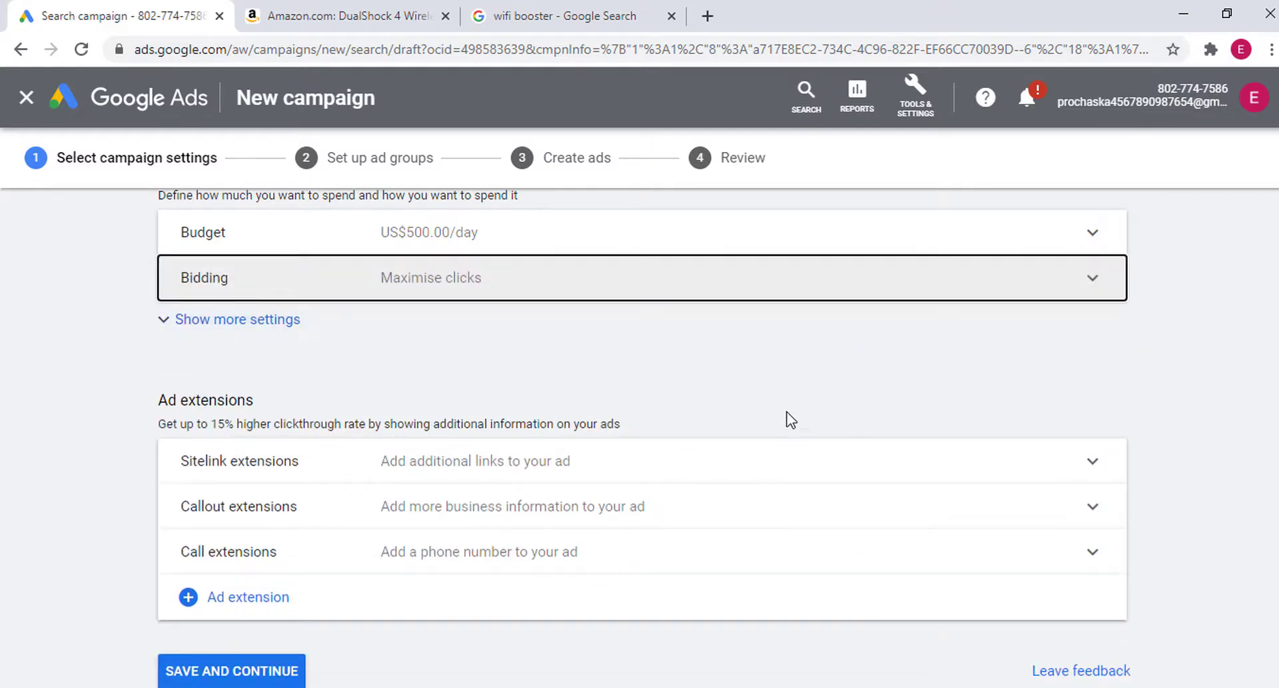
Look at the campaign's Sitelink extensions settings and close them again without adding any.
scroll(789, 420, down, 1)
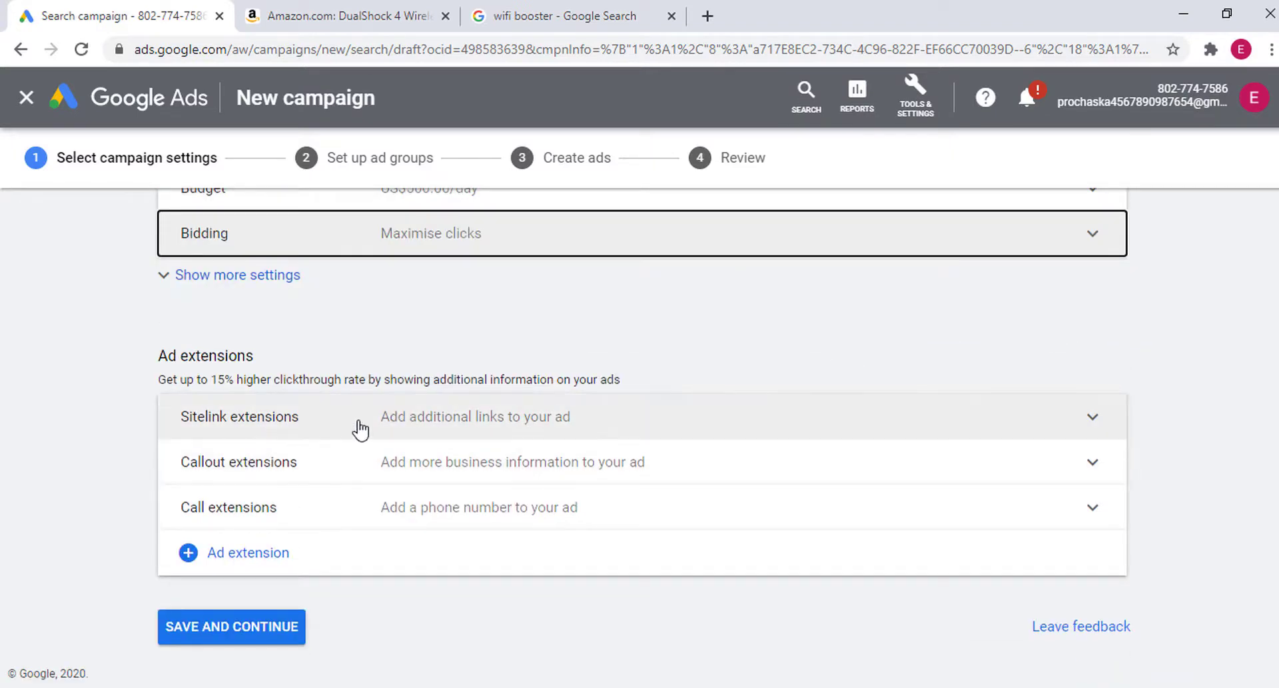
click(912, 421)
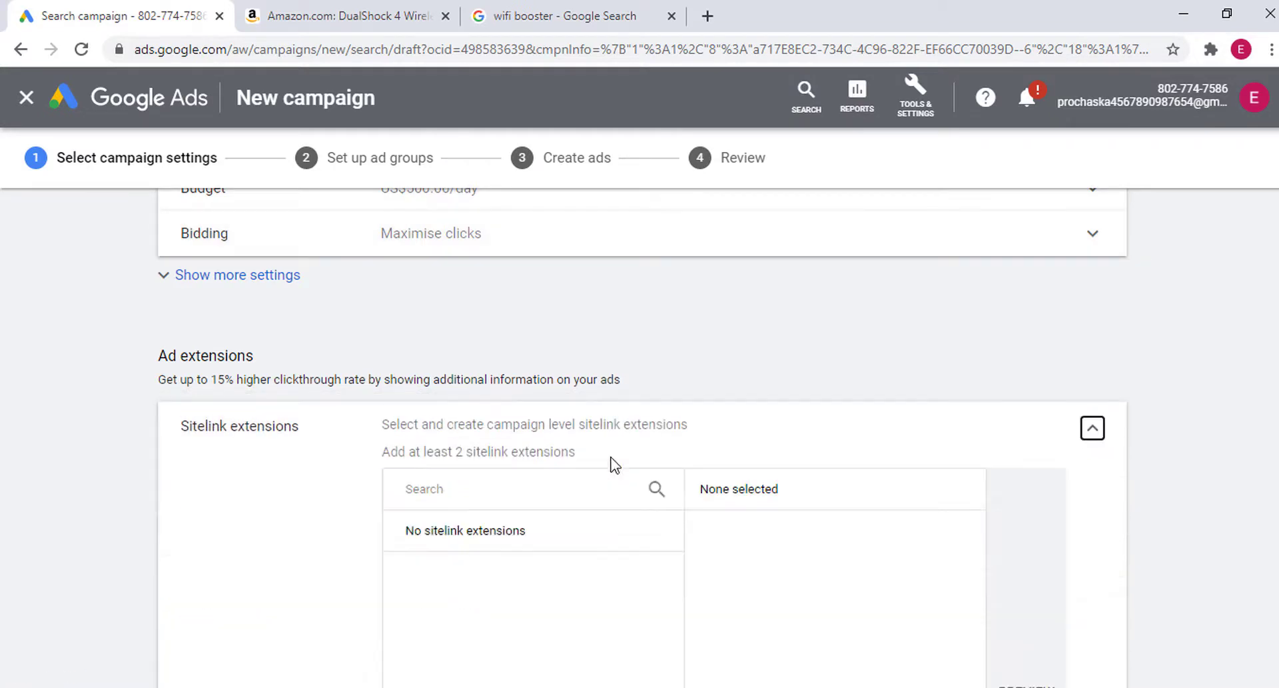
scroll(768, 427, up, 4)
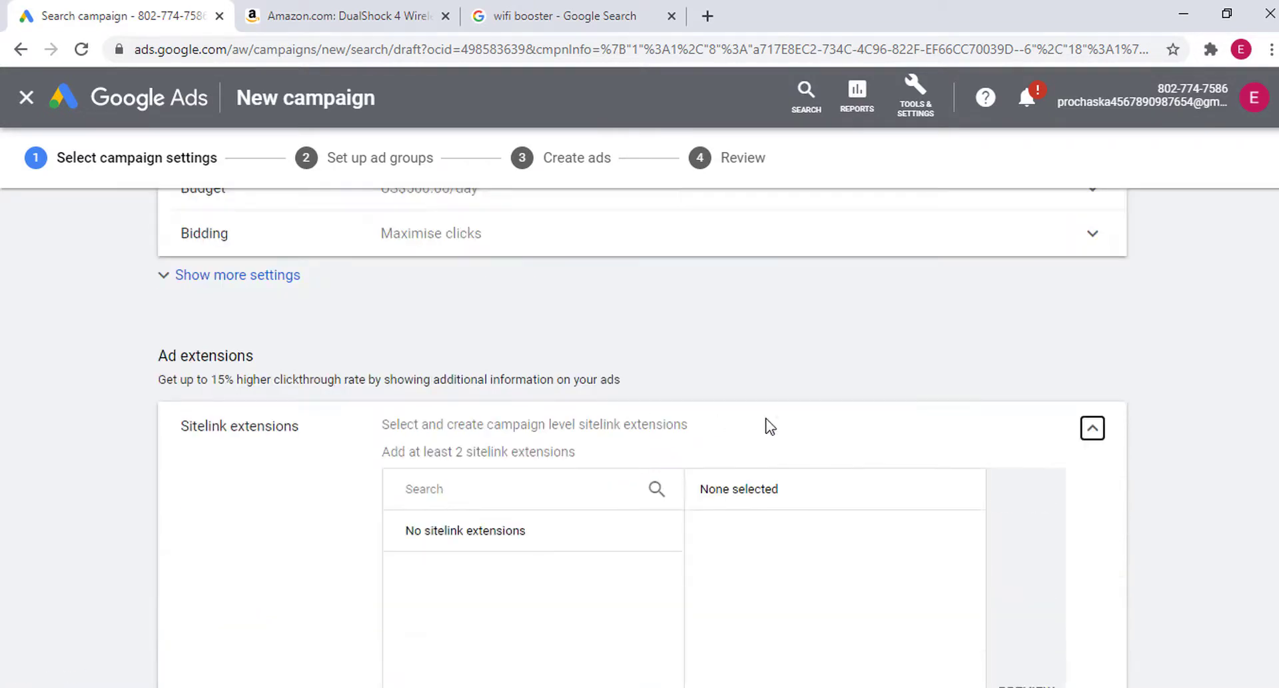
click(1093, 428)
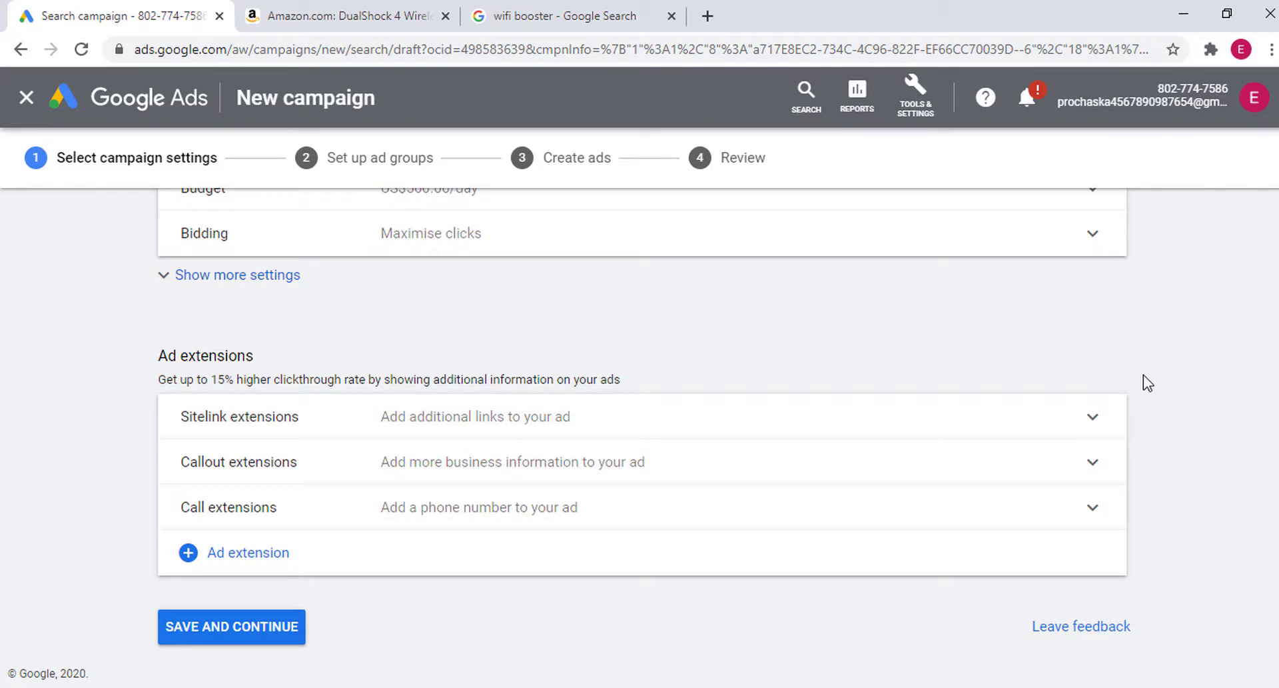
Review the campaign's targeting, audience, budget and bidding summary, and open the Locations settings.
scroll(728, 385, up, 1)
scroll(634, 385, up, 1)
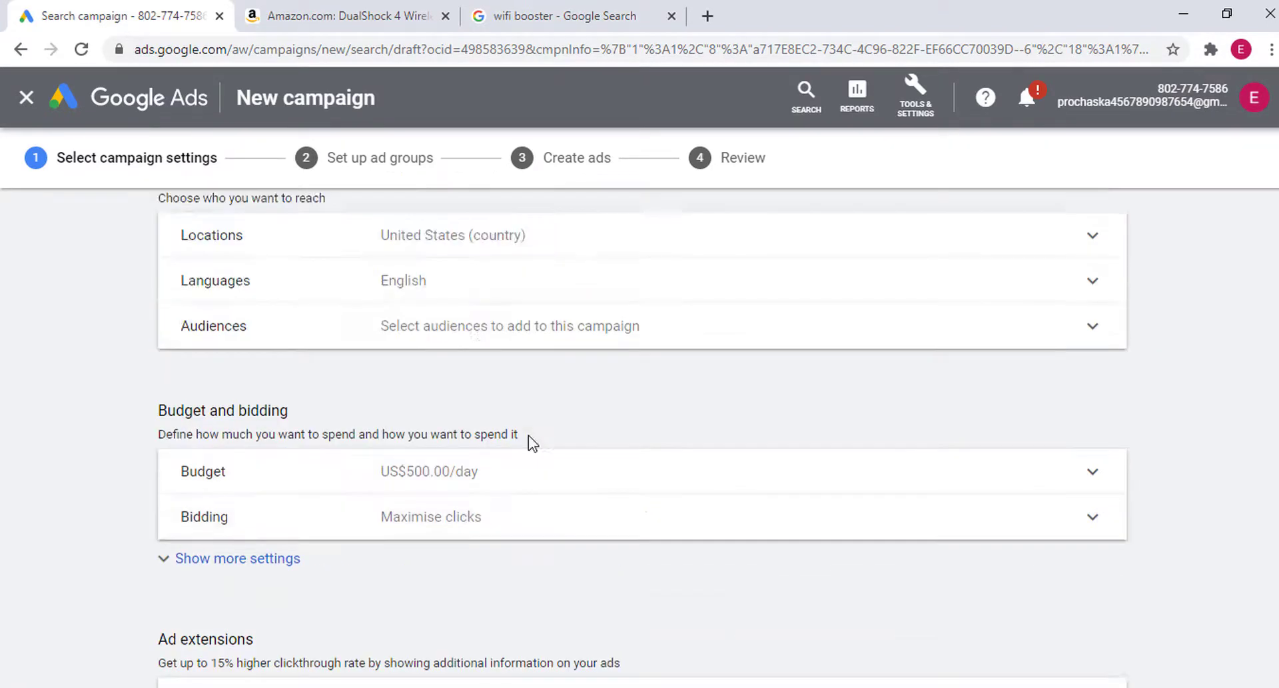
scroll(529, 437, up, 2)
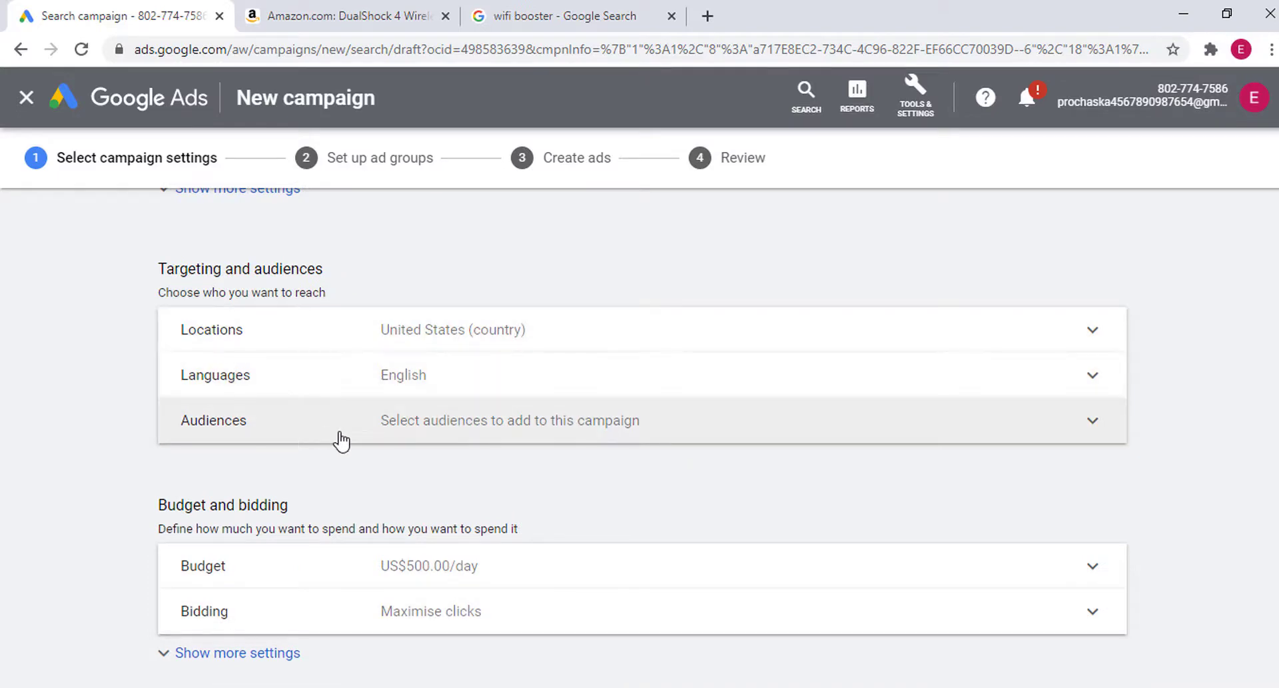
scroll(776, 356, down, 2)
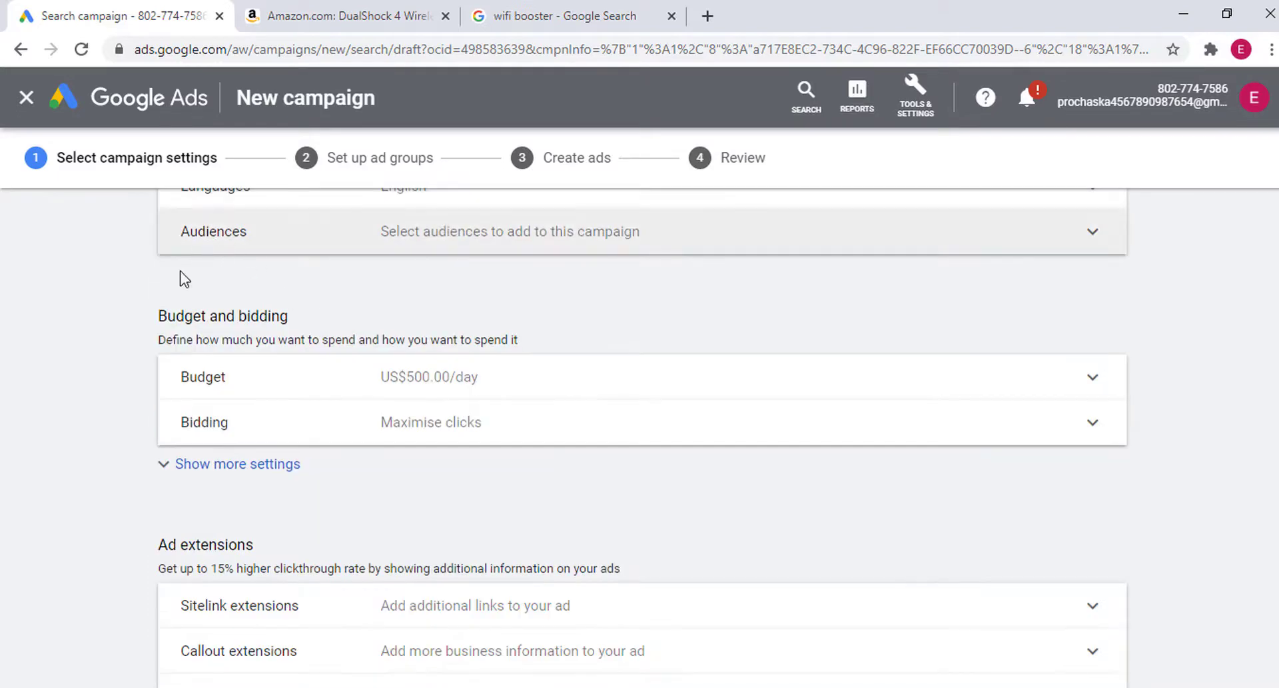
scroll(180, 277, up, 1)
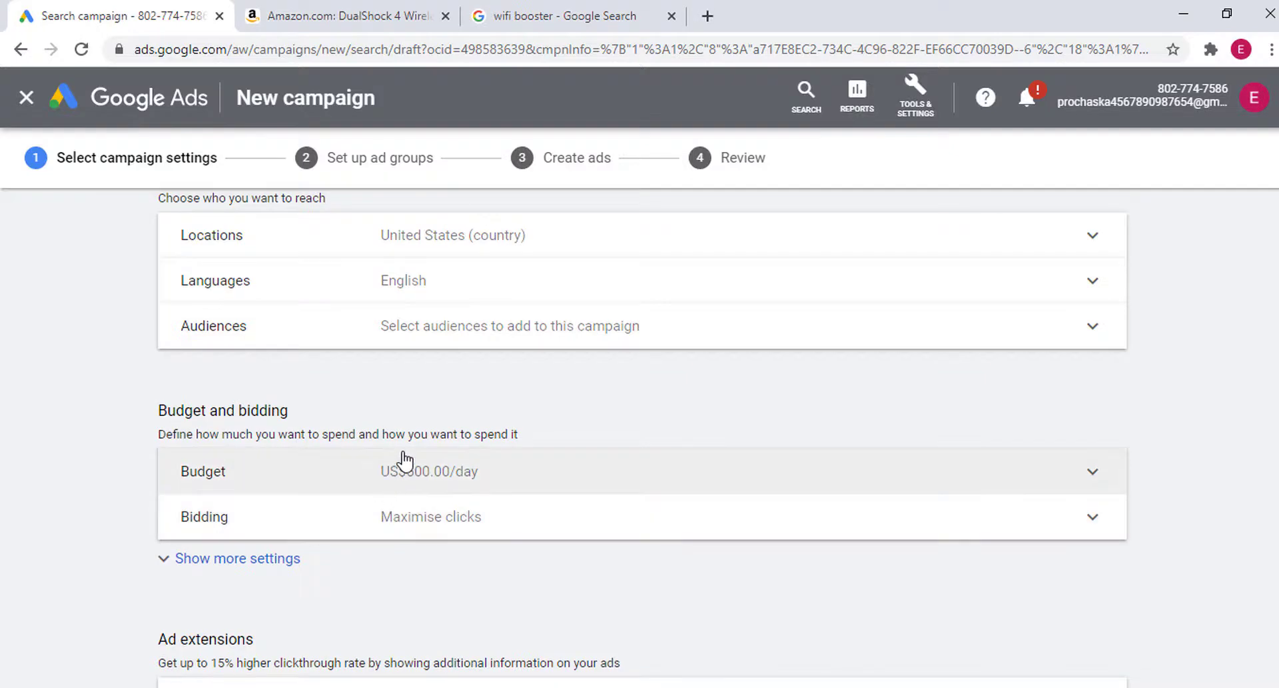
scroll(403, 459, up, 1)
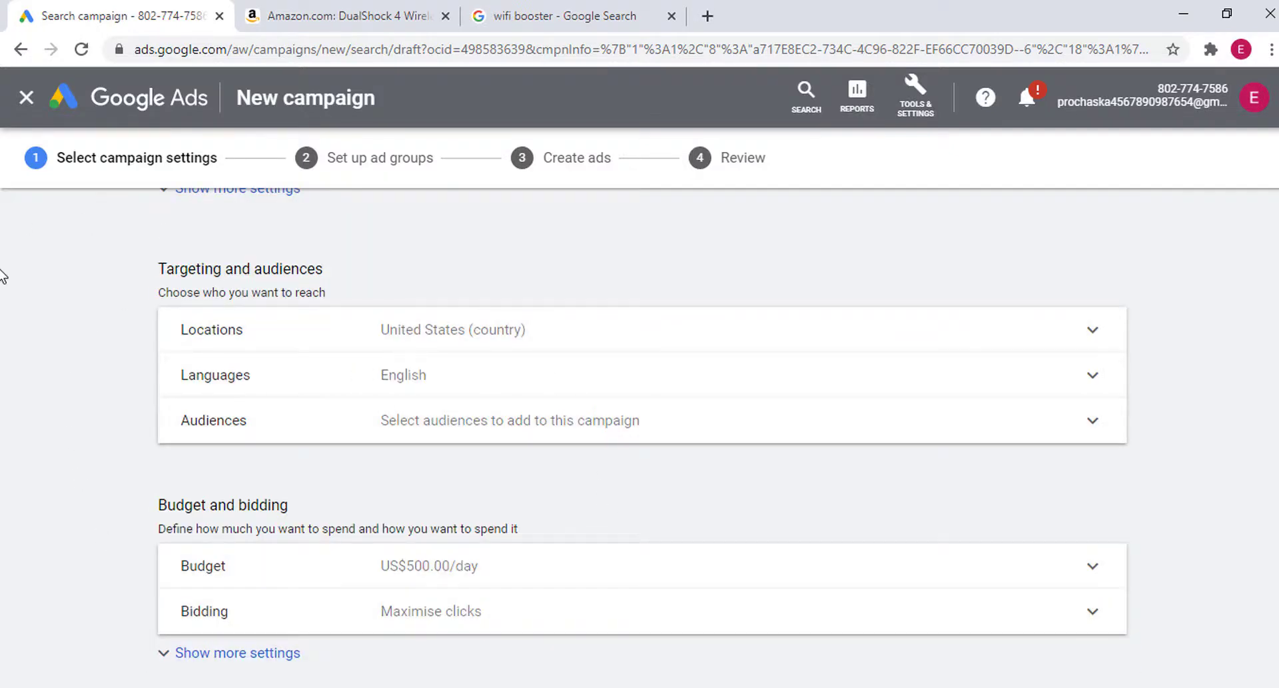
drag(17, 242, 1161, 543)
click(1161, 543)
scroll(1164, 551, down, 1)
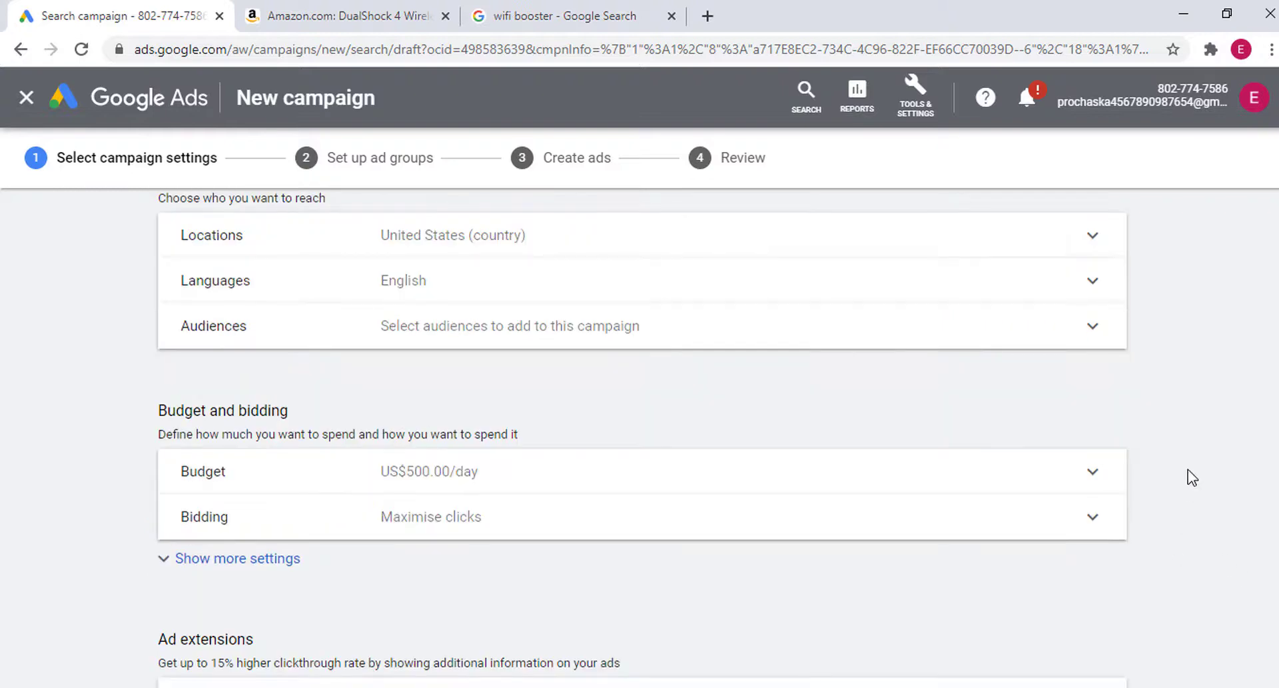
scroll(1066, 467, up, 1)
drag(157, 293, 1205, 600)
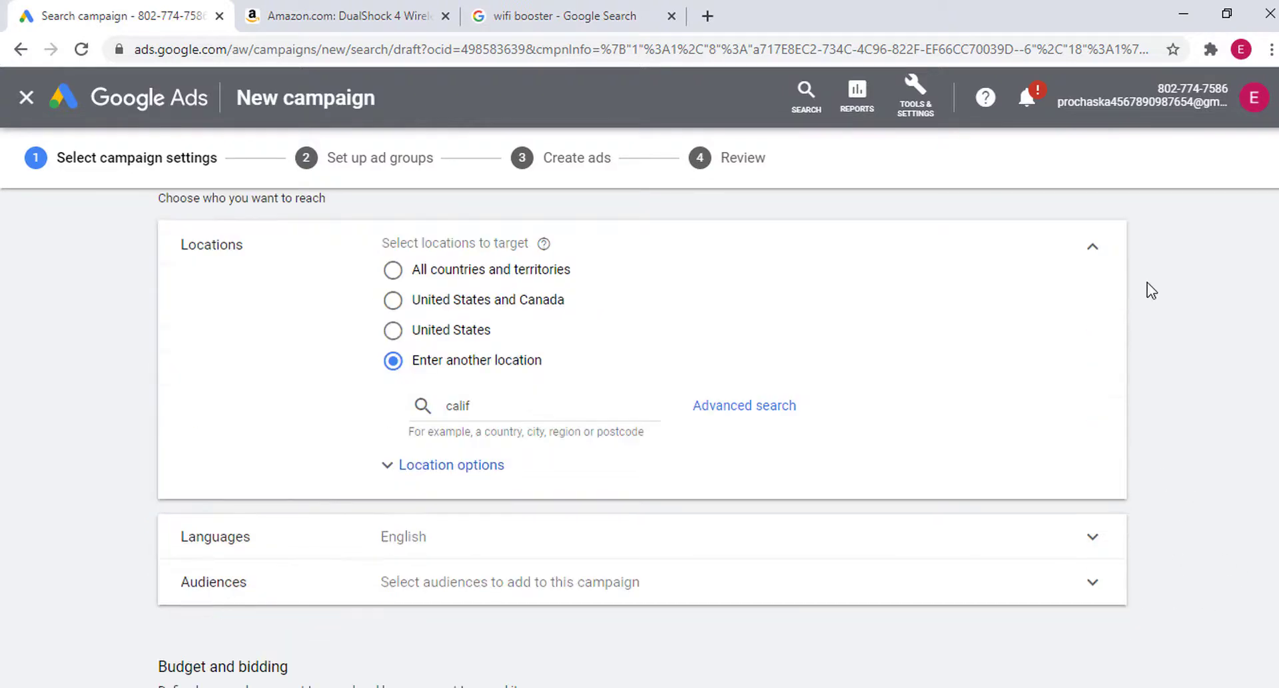